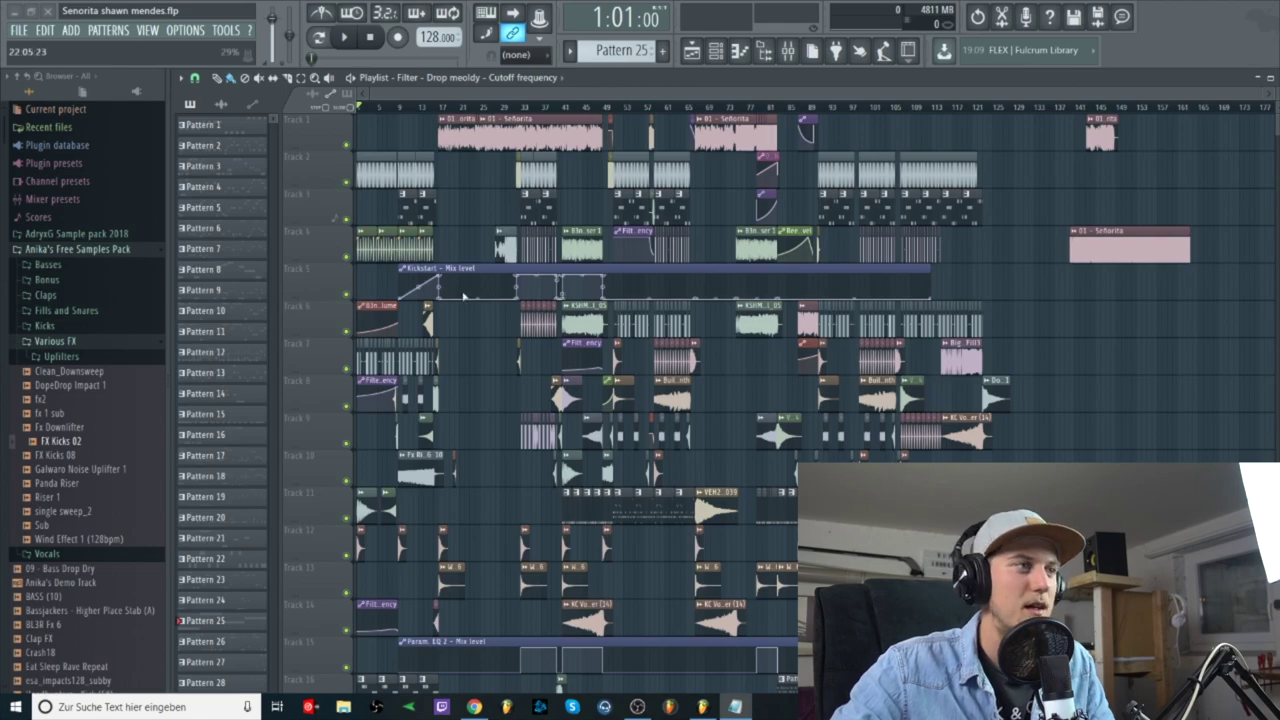
# Solo Track 1, which holds the Señorita vocal clips, in the playlist
pyautogui.scroll(5, 409, 421)
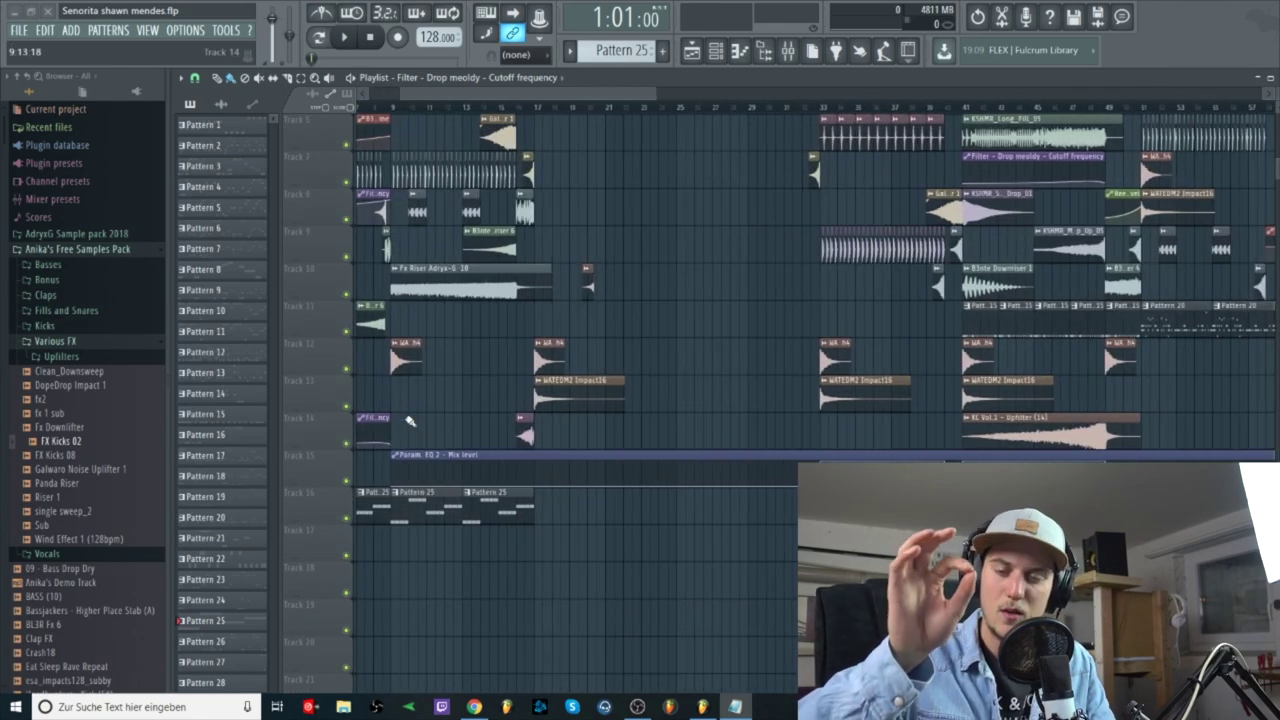
pyautogui.scroll(4, 452, 265)
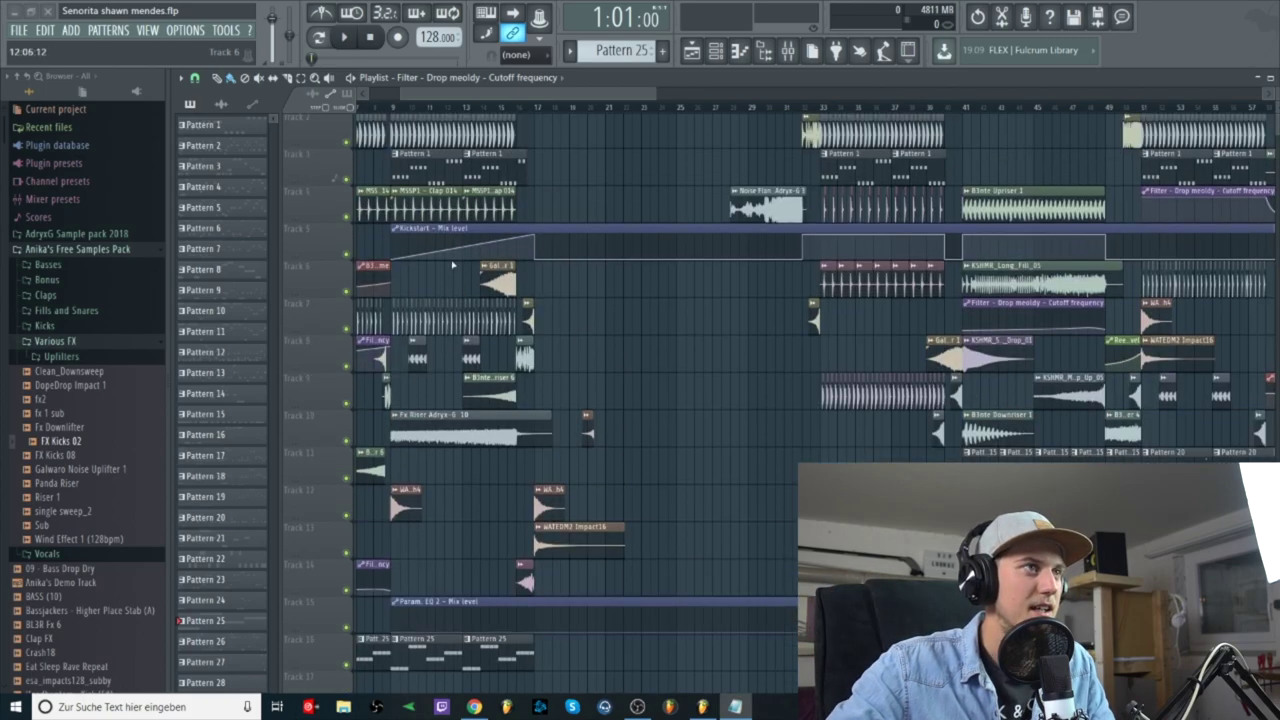
pyautogui.scroll(1, 452, 265)
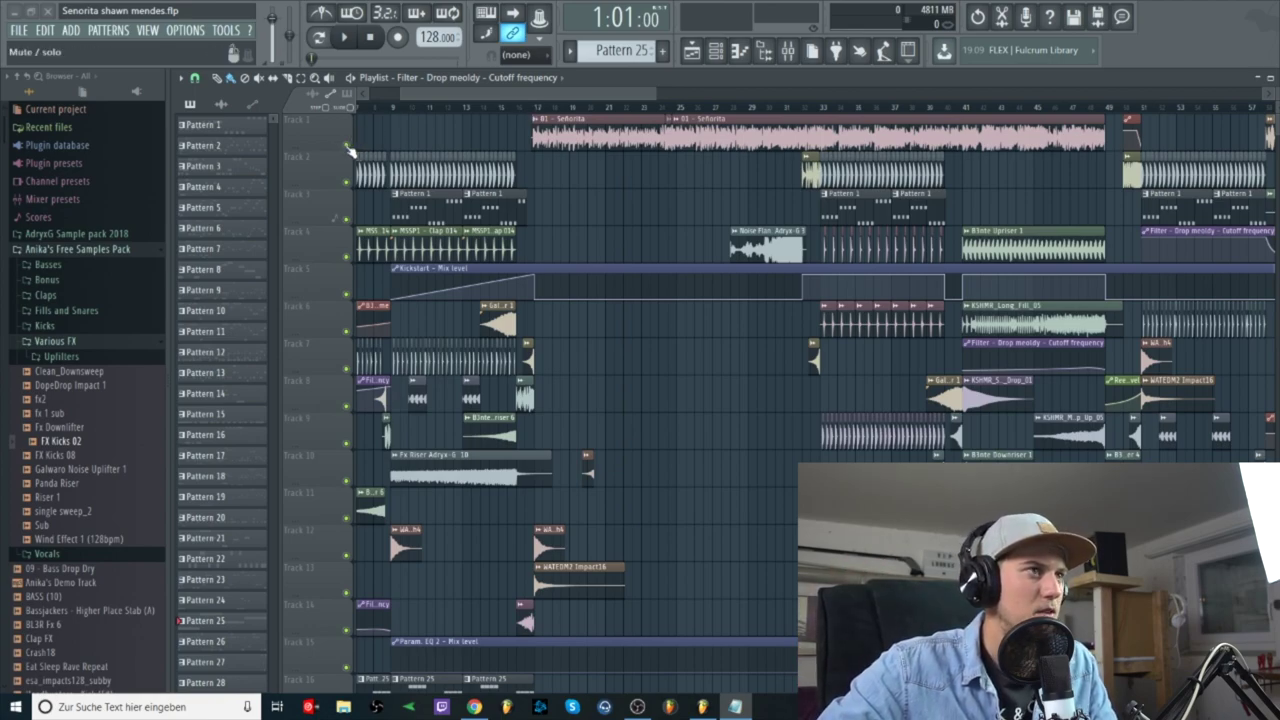
pyautogui.click(349, 147)
pyautogui.click(349, 147)
pyautogui.rightClick(349, 147)
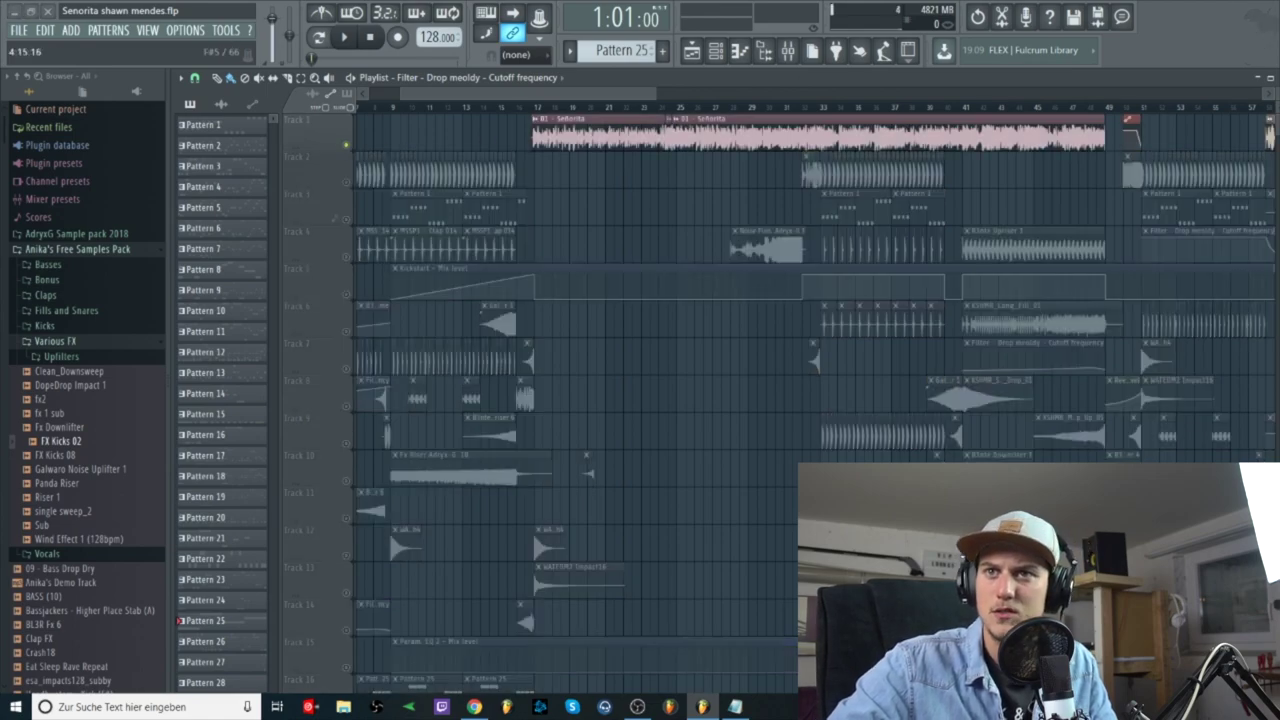
# Play the soloed Señorita vocal from bar 17 and unmute Track 5 with the Kickstart mix level automation during playback
pyautogui.click(535, 107)
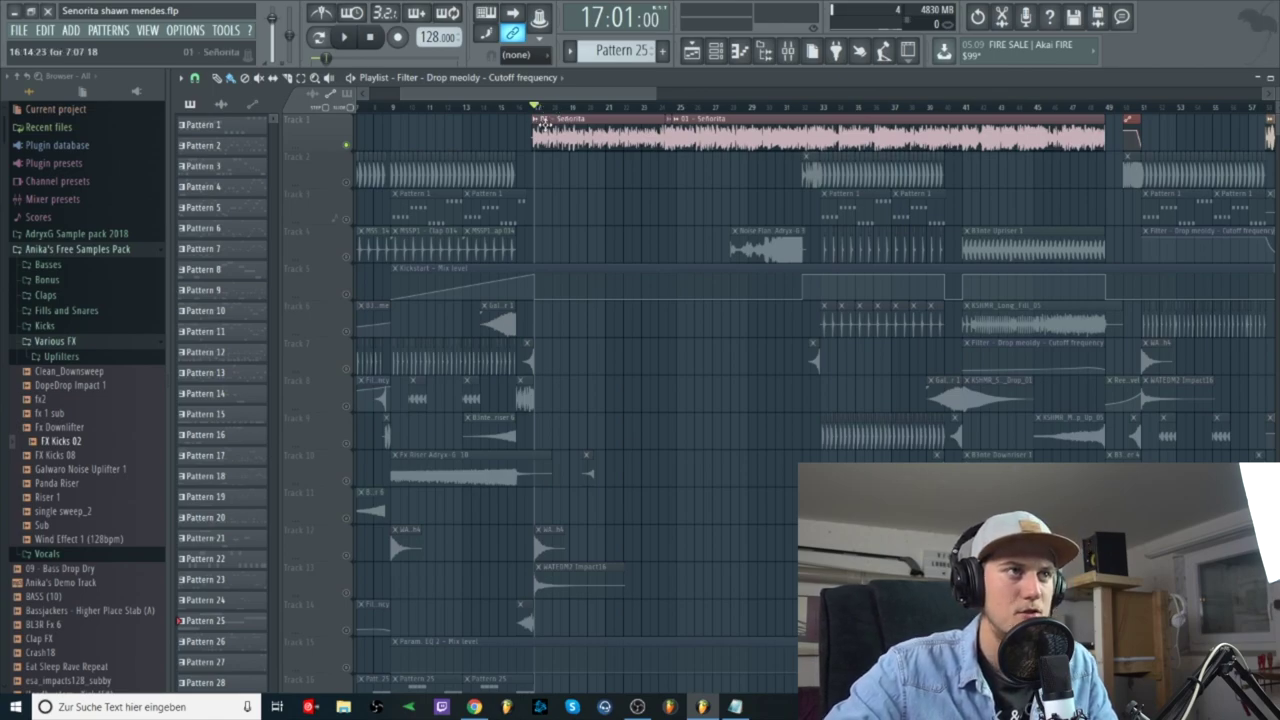
pyautogui.press('space')
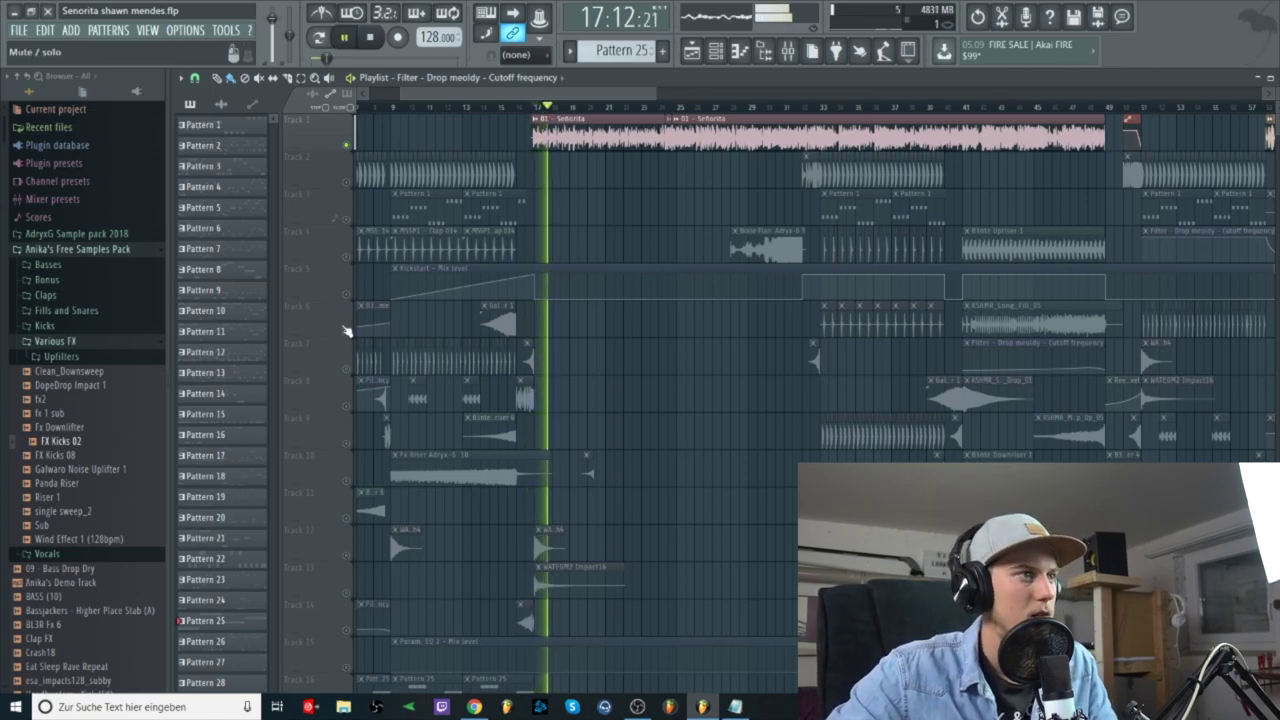
pyautogui.click(347, 298)
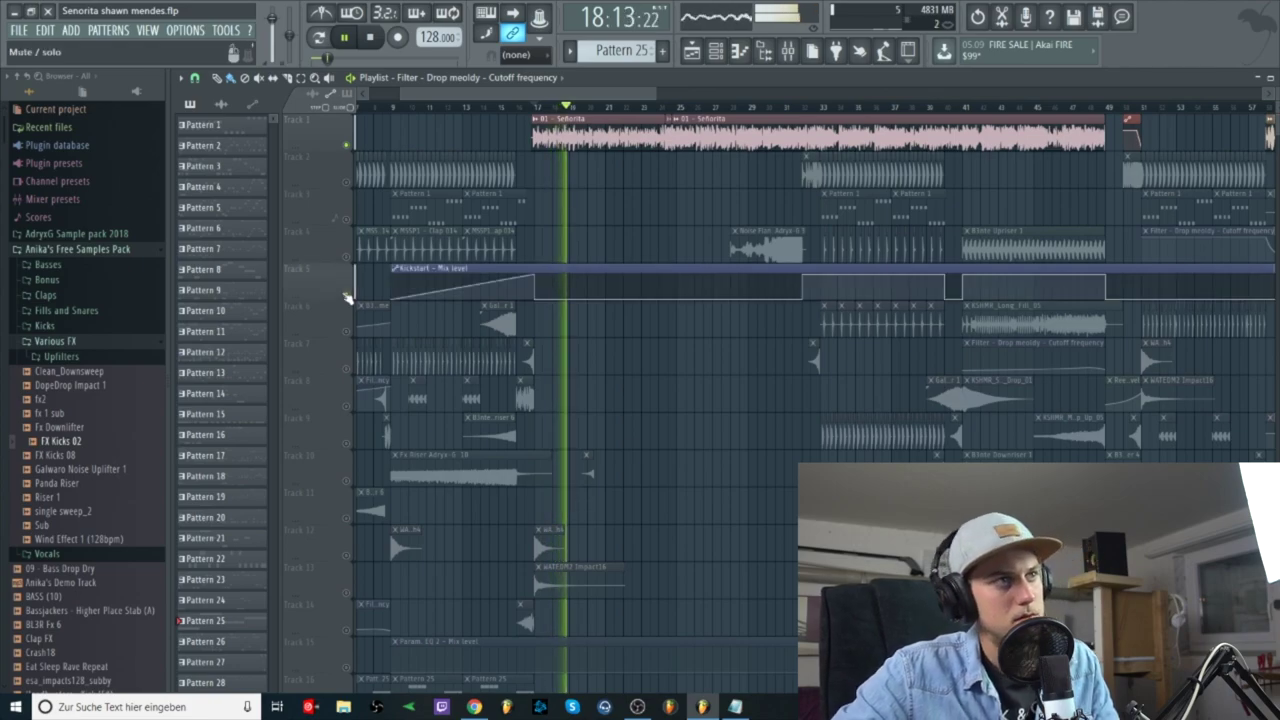
pyautogui.press('space')
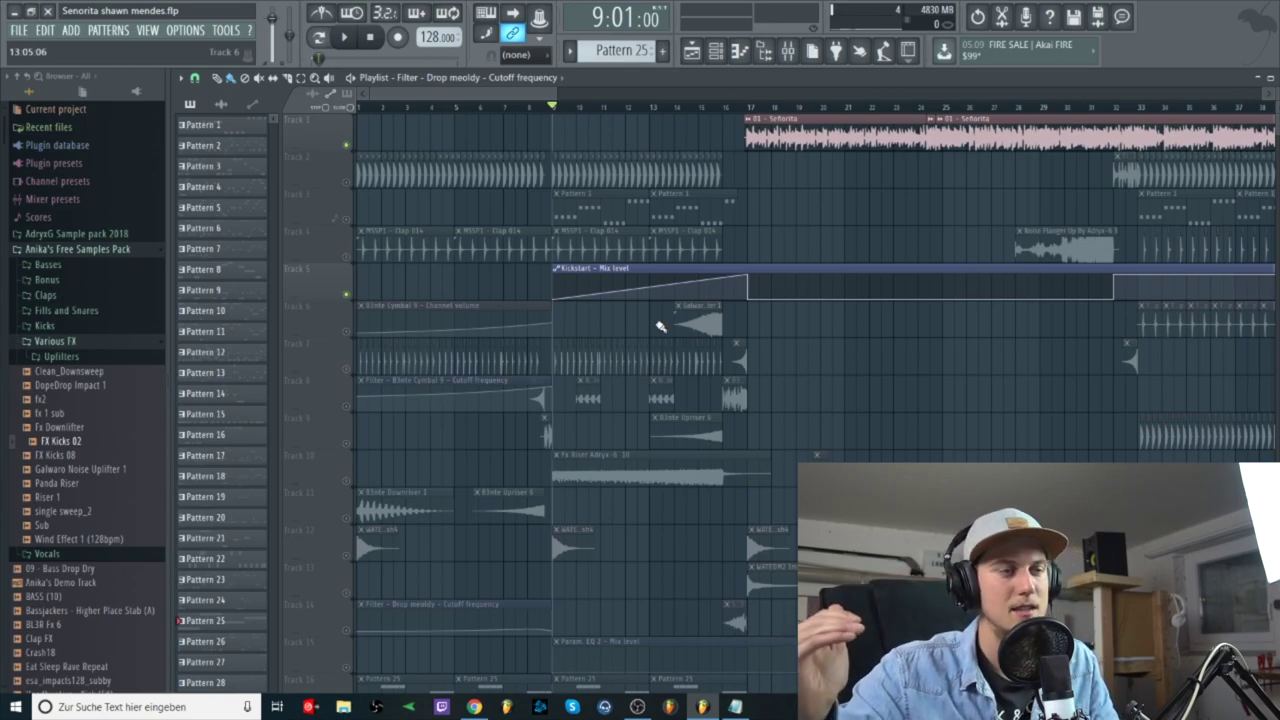
# Unmute Track 8 and play the transition into the vocal from bar 16
pyautogui.press('8')
pyautogui.click(723, 106)
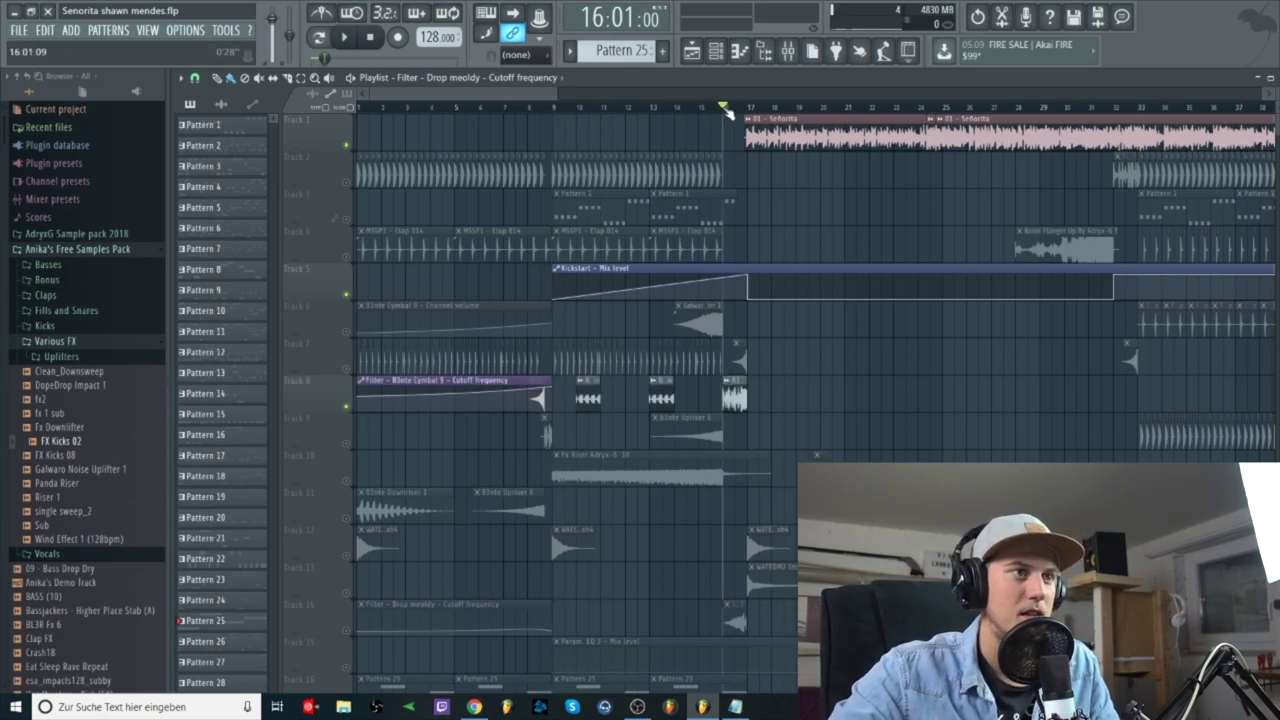
pyautogui.press('space')
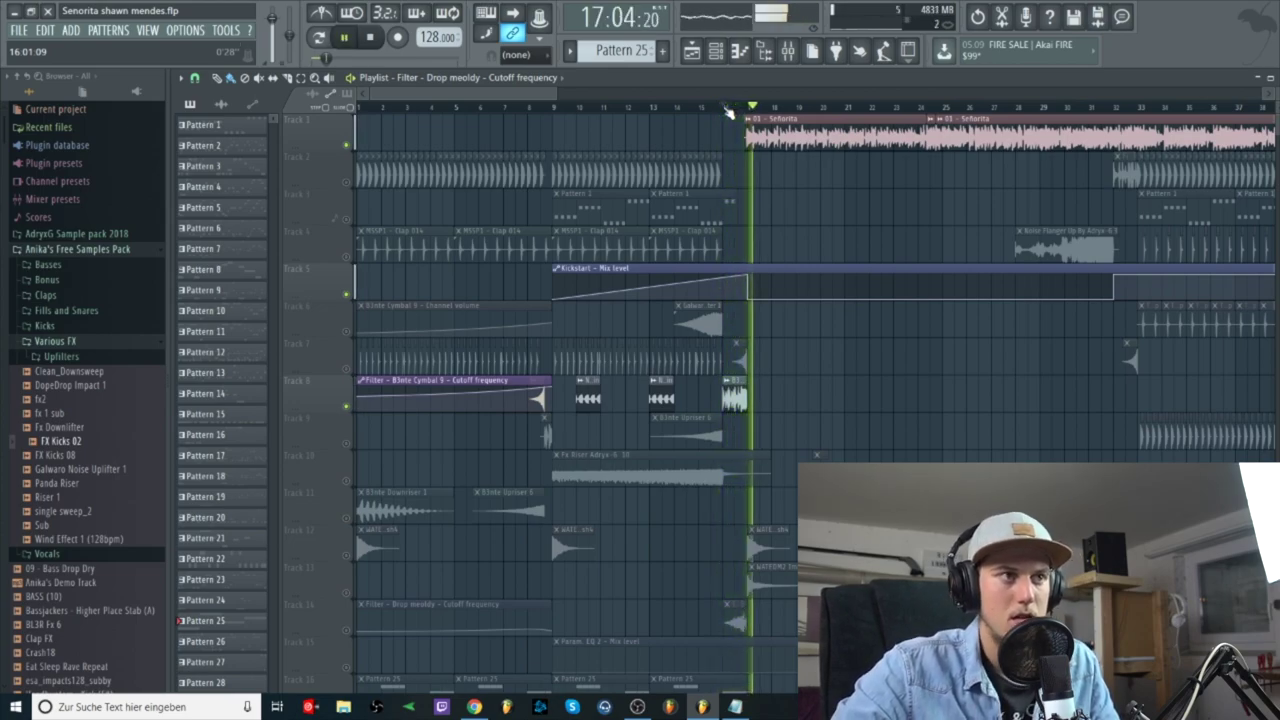
pyautogui.press('space')
# Unmute Tracks 12 and 13 with the crash and impact samples and play the transition from bar 16 with them
pyautogui.click(346, 556)
pyautogui.click(346, 592)
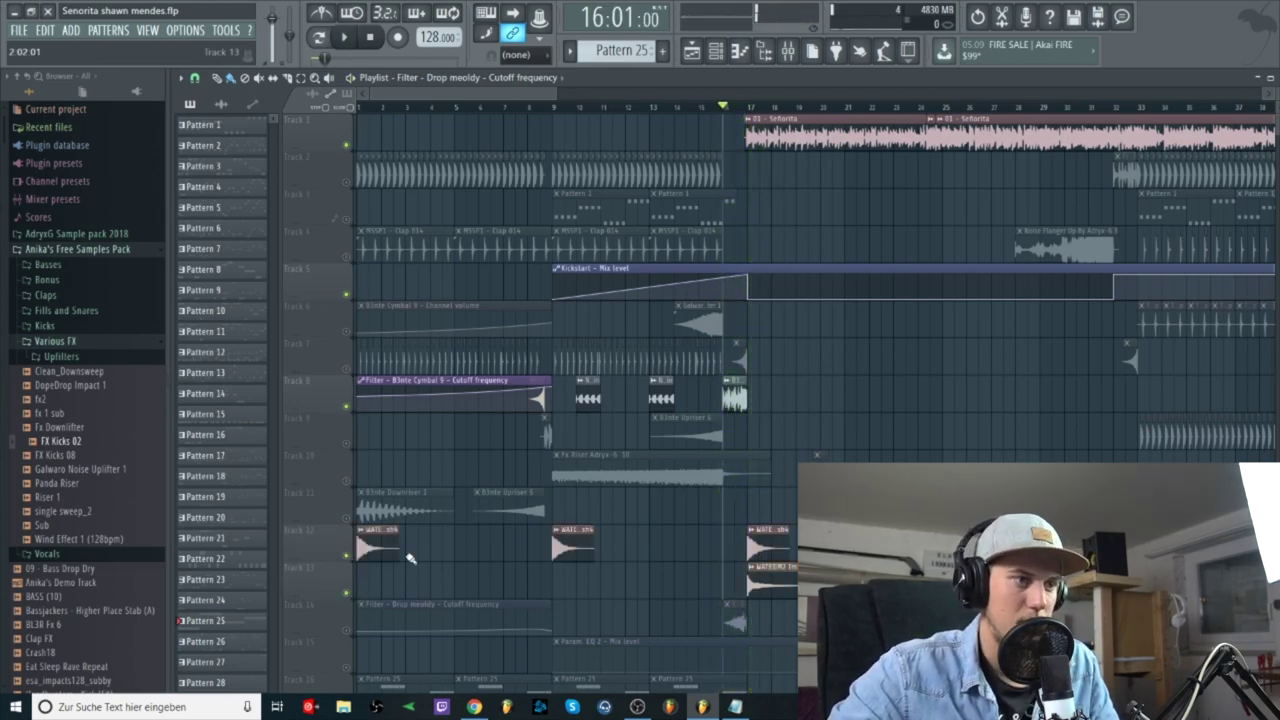
pyautogui.press('space')
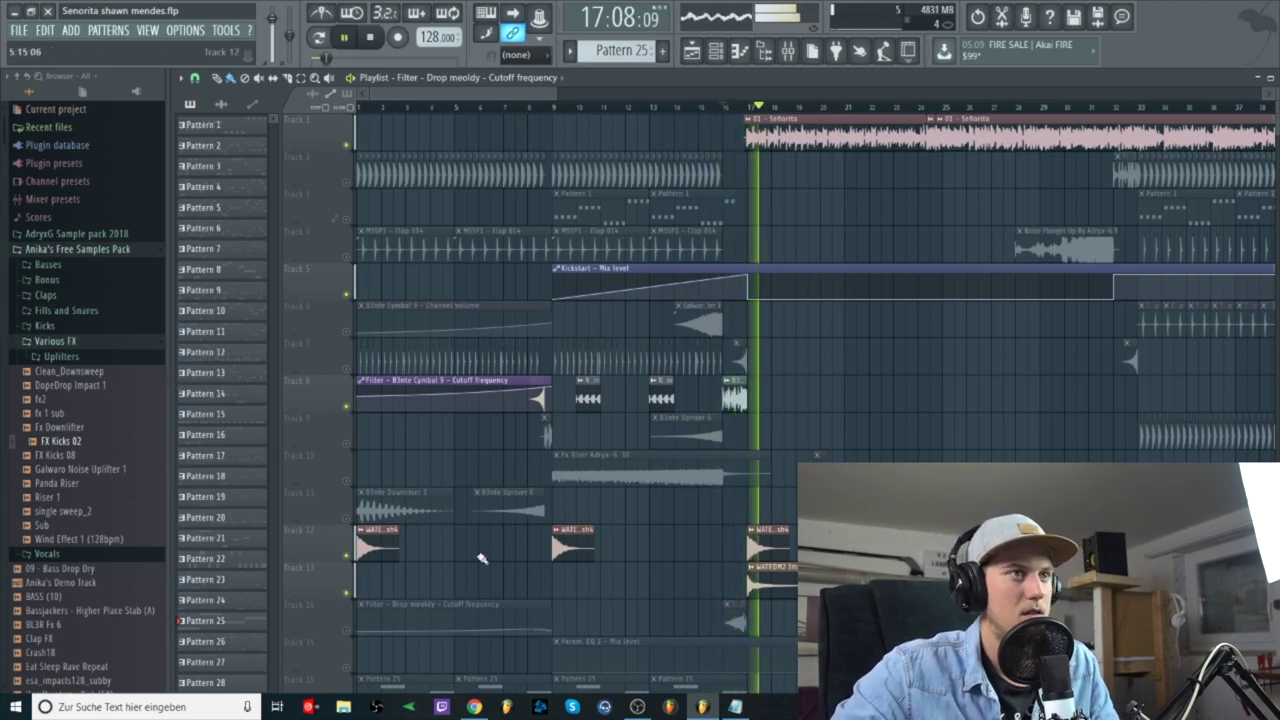
pyautogui.press('space')
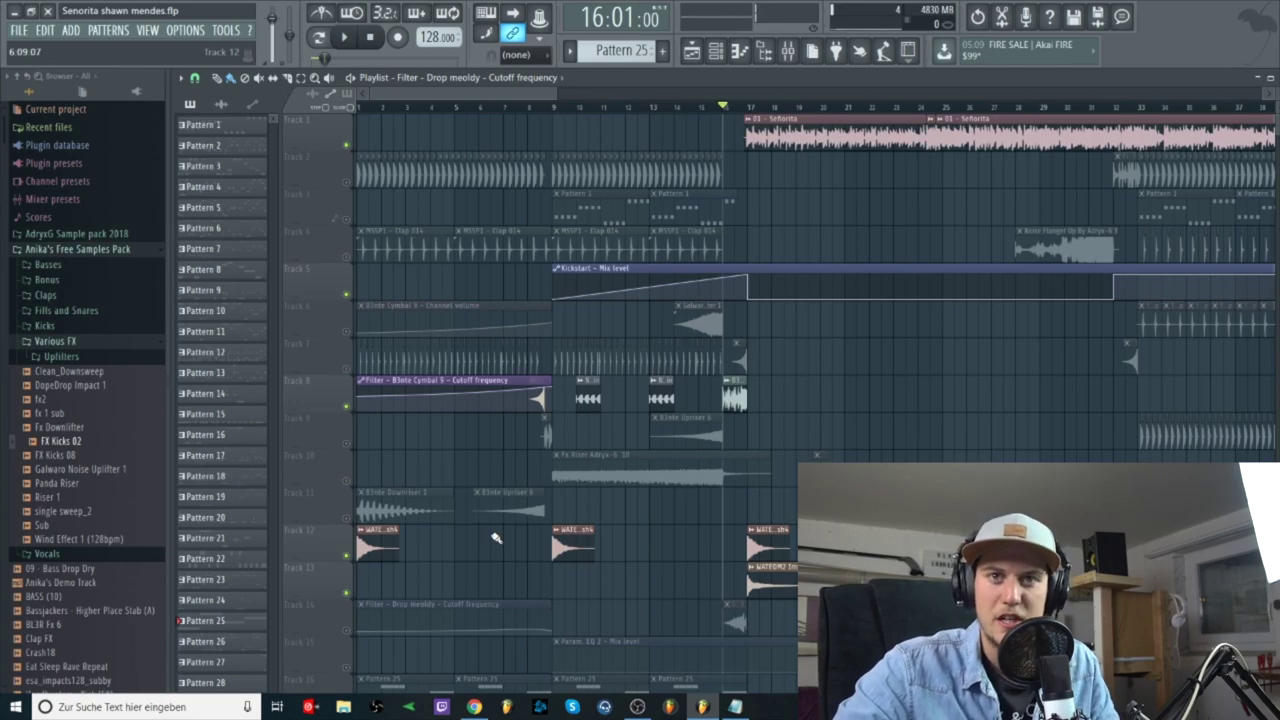
# Open Edison on the master channel, move its window over the playlist and inspect the existing waveform
pyautogui.scroll(-3, 689, 463)
pyautogui.scroll(3, 702, 485)
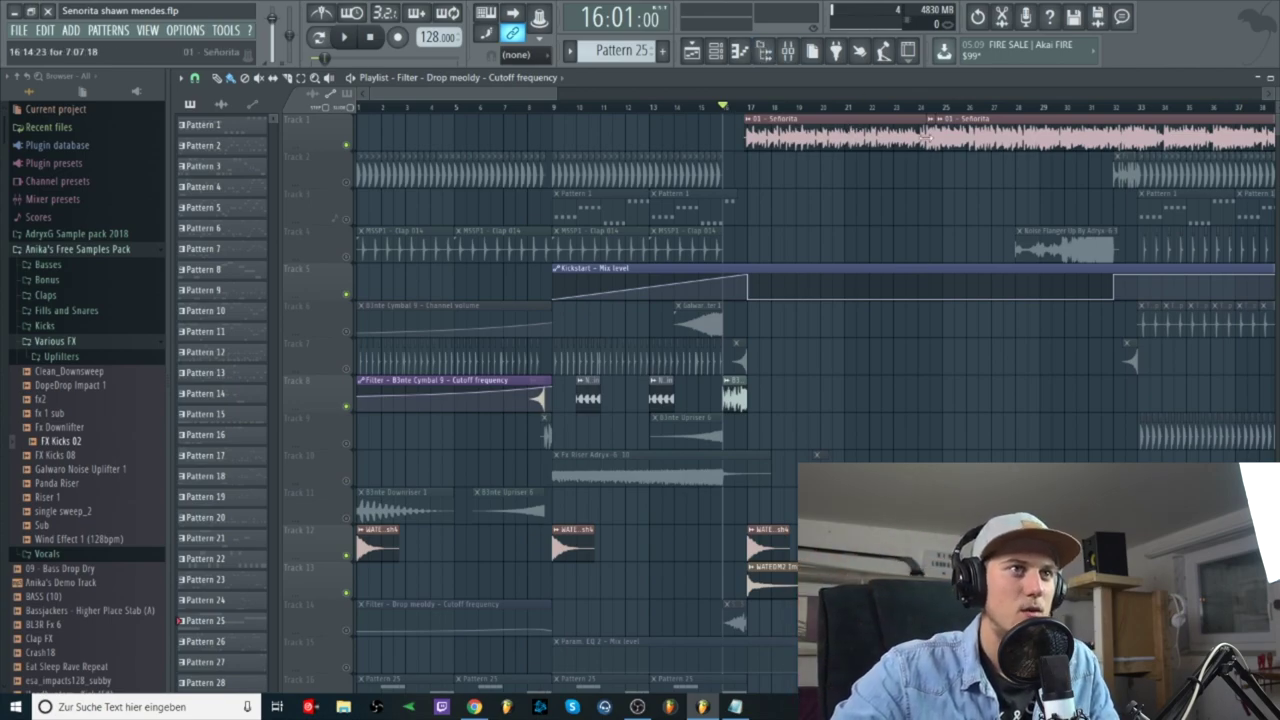
pyautogui.scroll(2, 930, 140)
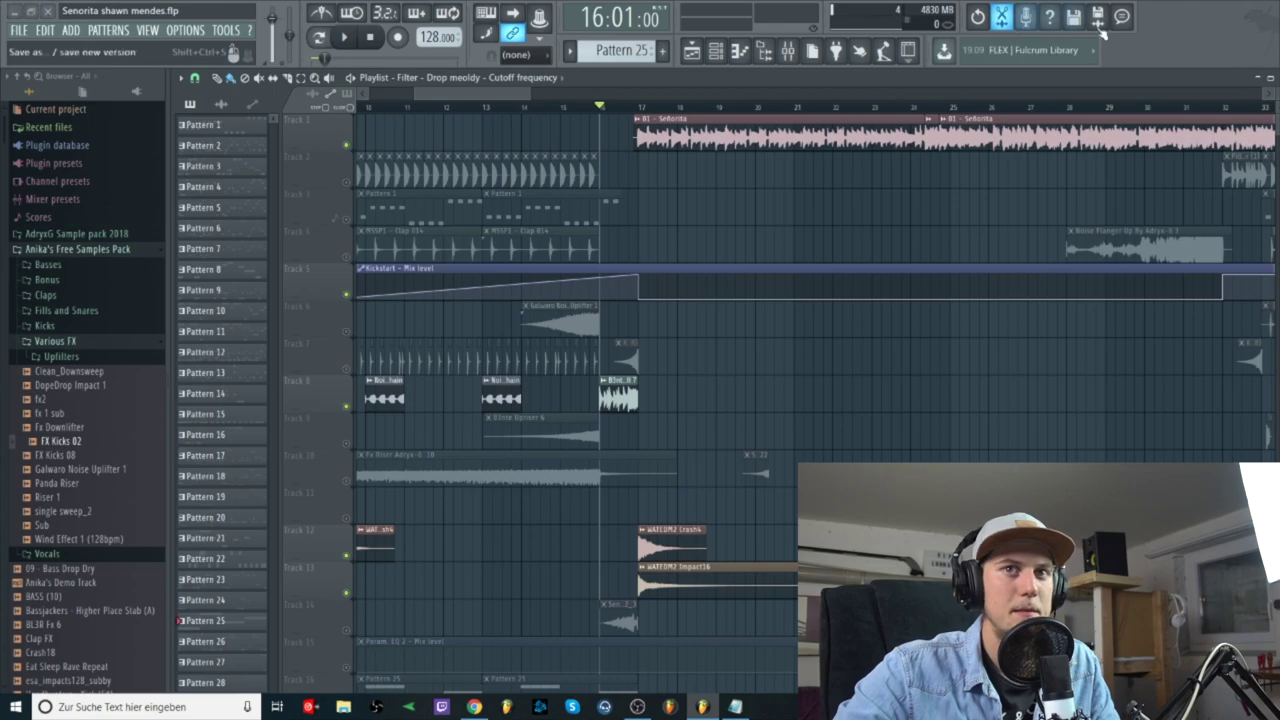
pyautogui.click(1040, 25)
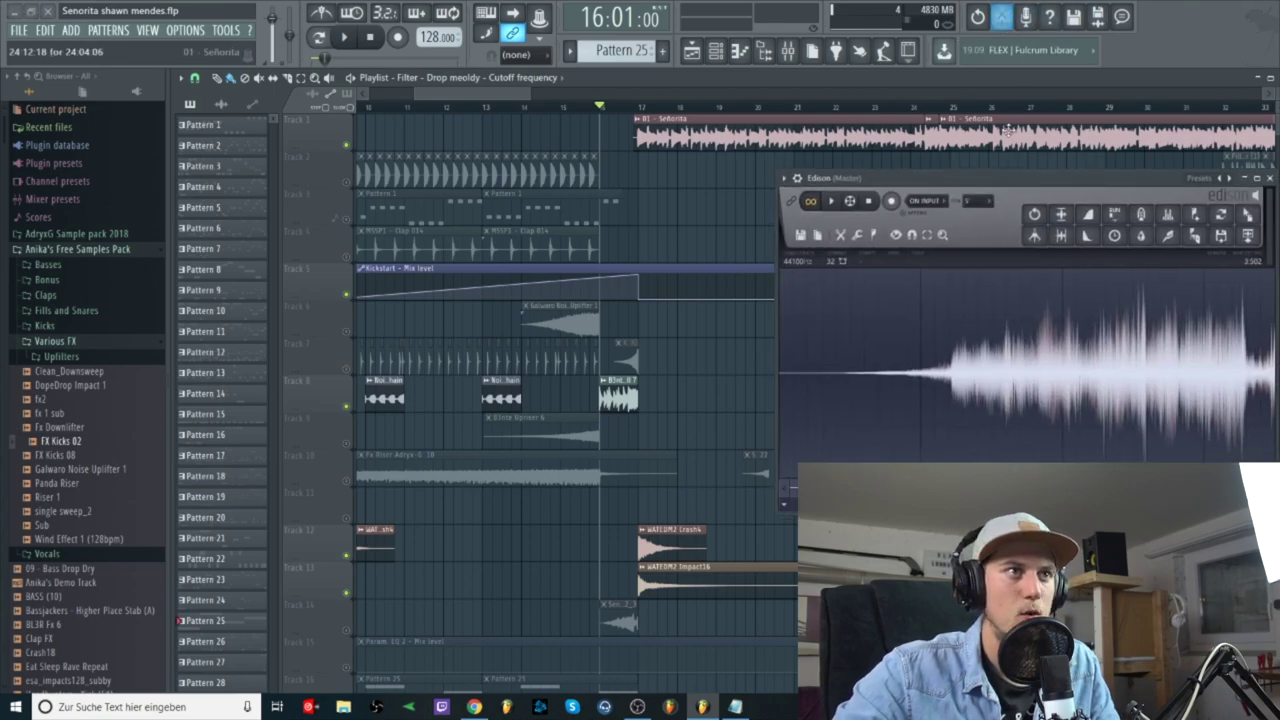
pyautogui.moveTo(938, 181); pyautogui.dragTo(724, 179)
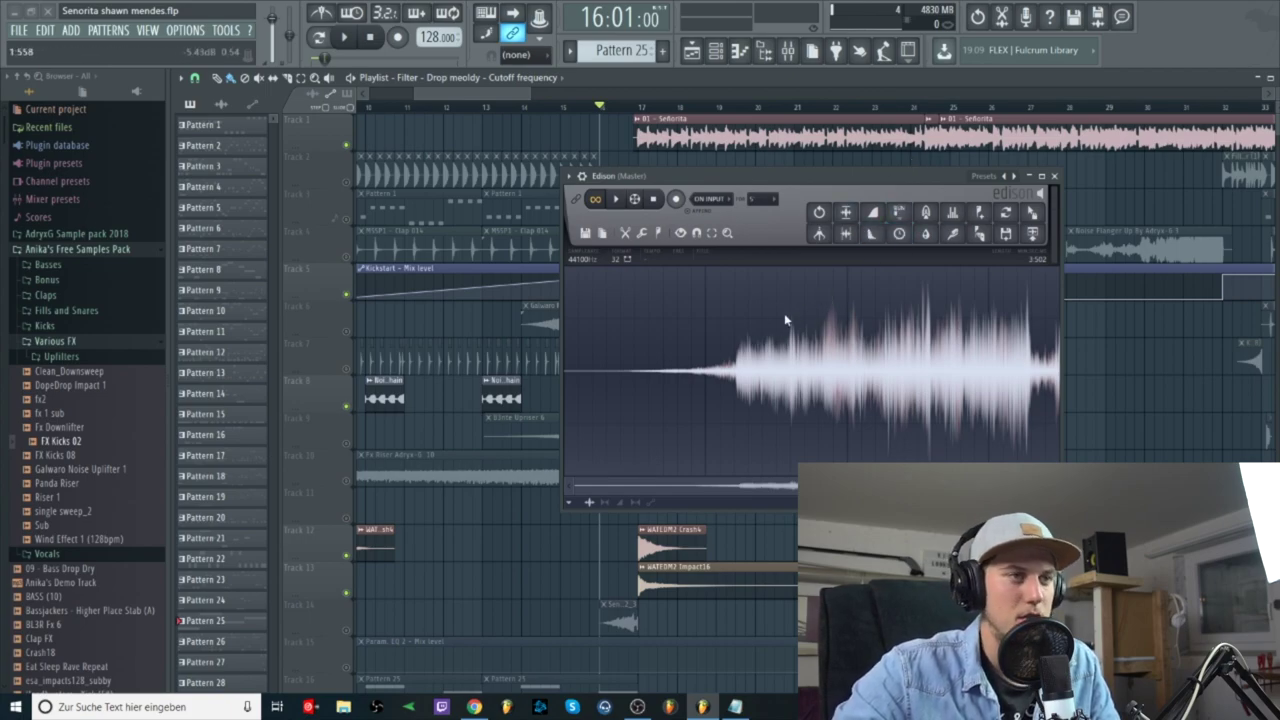
pyautogui.scroll(5, 786, 320)
pyautogui.scroll(-5, 805, 355)
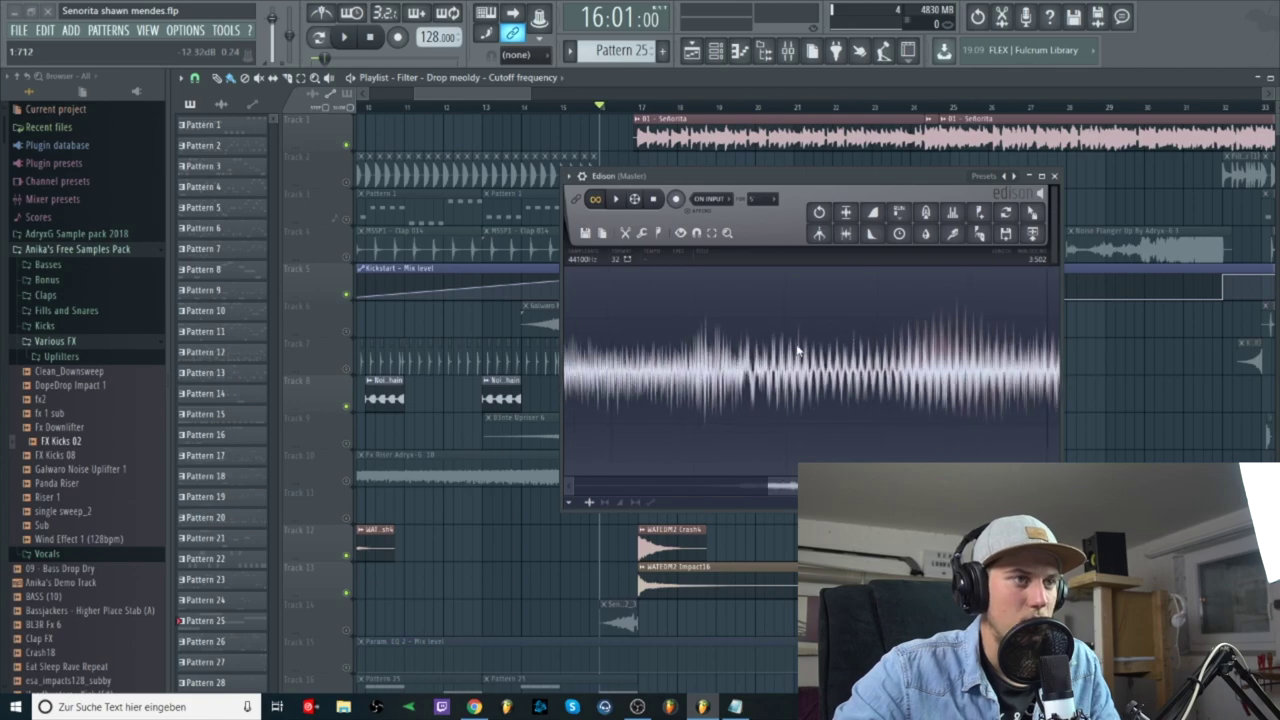
# Reposition the Edison window and clear its existing audio through the File commands to get an empty recording
pyautogui.click(570, 177)
pyautogui.click(571, 178)
pyautogui.moveTo(815, 177); pyautogui.dragTo(732, 159)
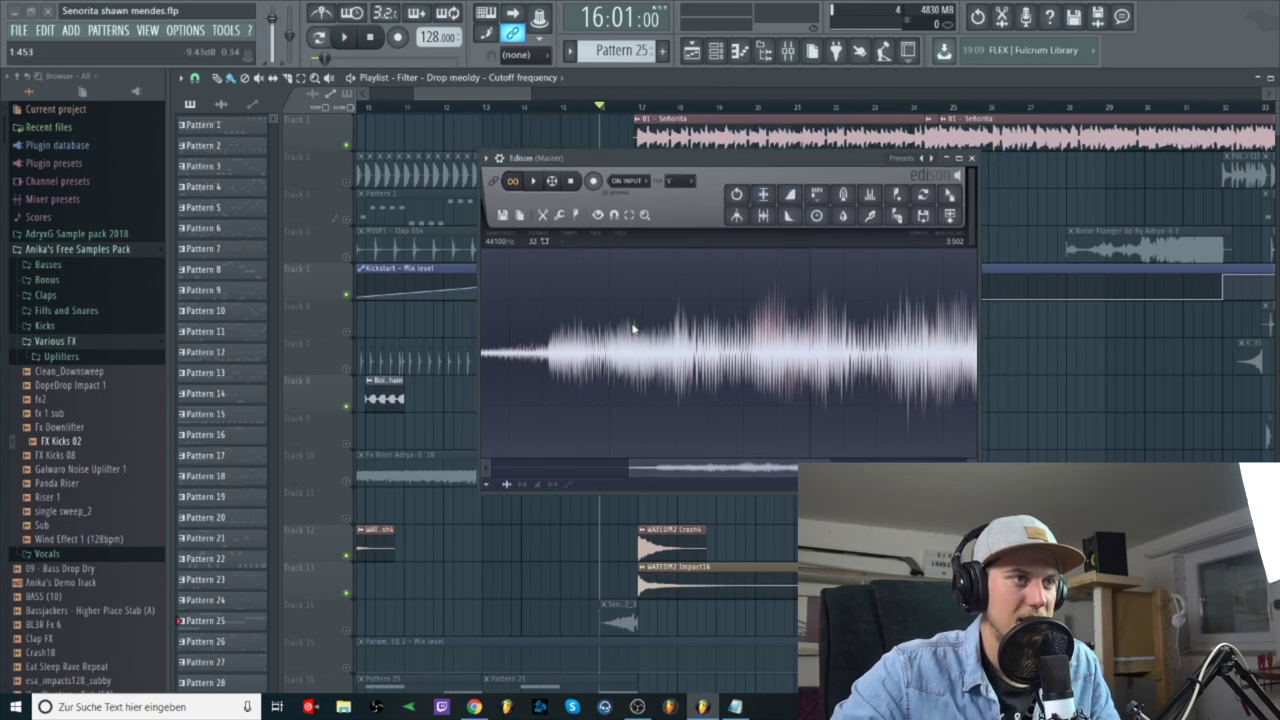
pyautogui.rightClick(660, 336)
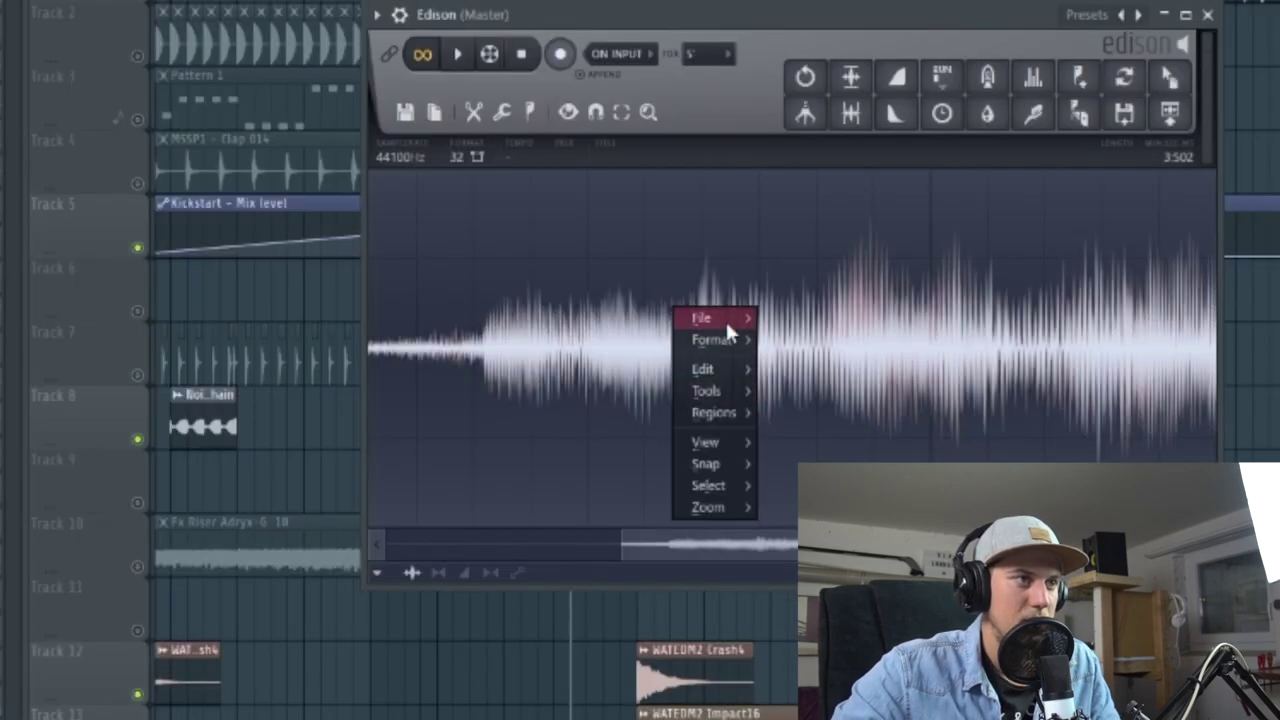
pyautogui.moveTo(726, 316)
pyautogui.click(790, 317)
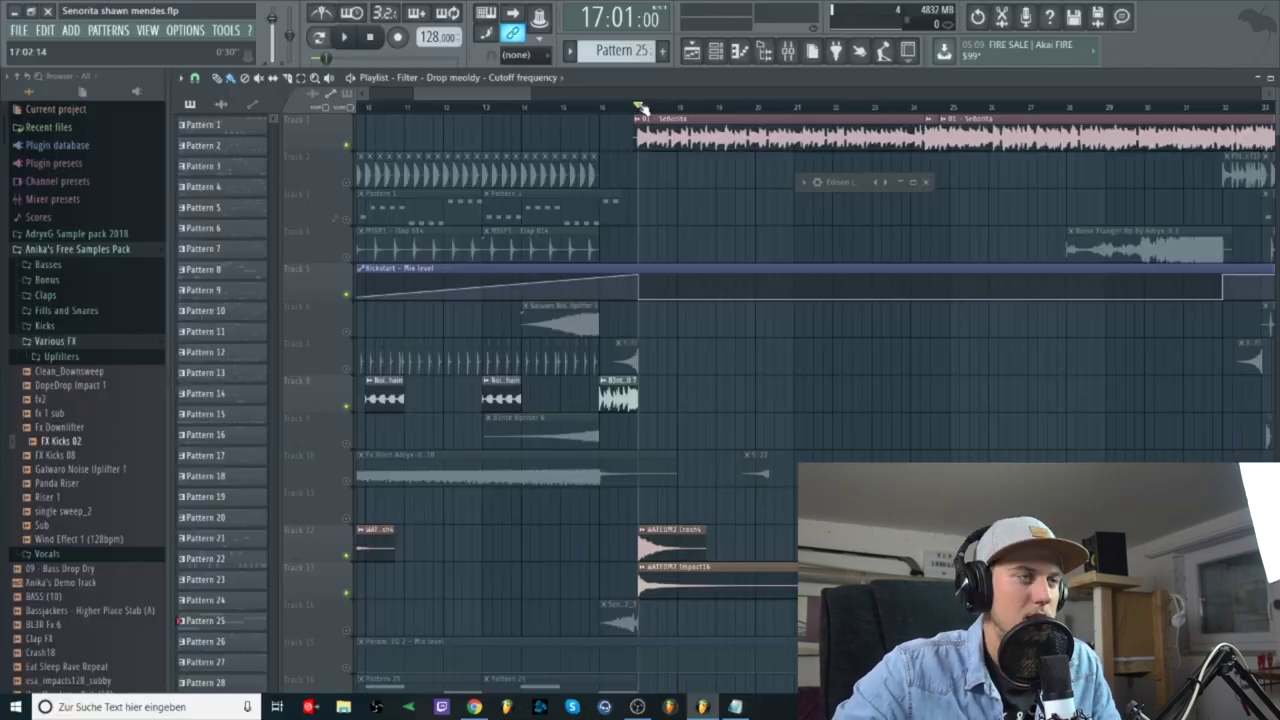
# Solo Track 1 again and audition the Señorita vocal from bar 17 up to the cut at bar 24
pyautogui.rightClick(347, 146)
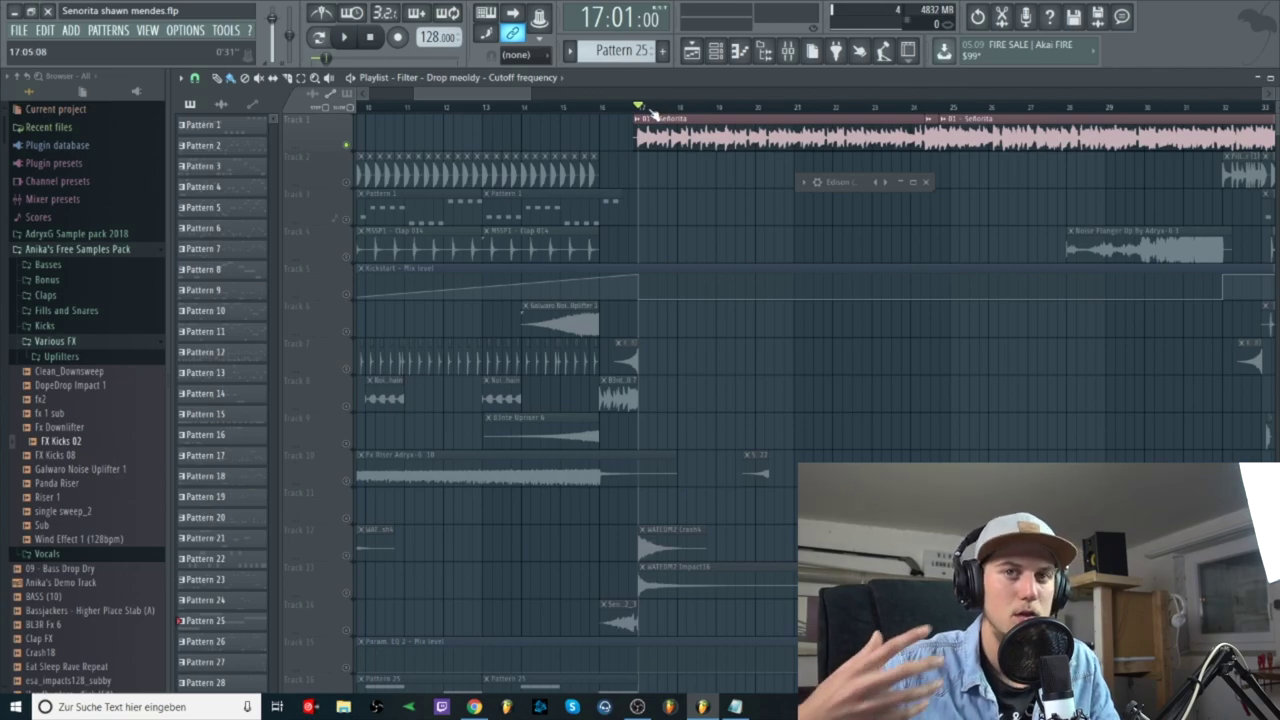
pyautogui.press('space')
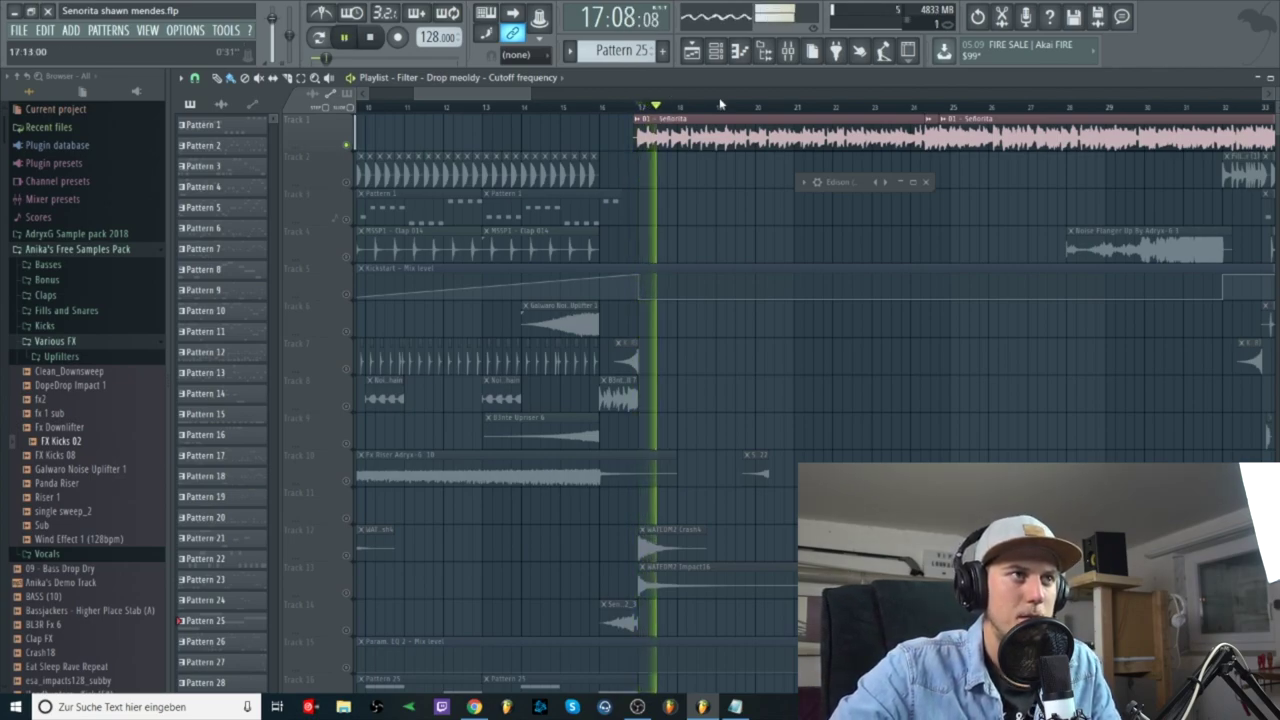
pyautogui.click(853, 108)
pyautogui.press('space')
pyautogui.click(922, 107)
pyautogui.press('space')
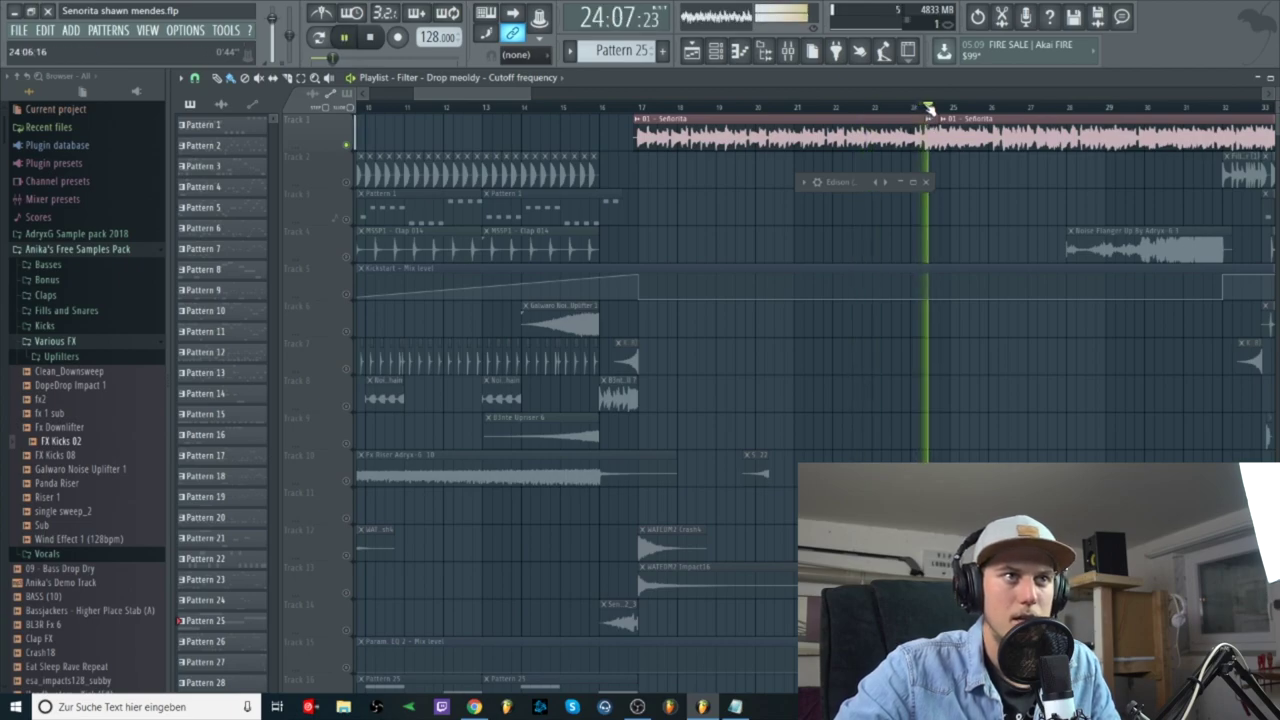
pyautogui.press('space')
pyautogui.press('space')
pyautogui.press('space')
# Place the playhead exactly on the start of the second Señorita clip at 24:06:17
pyautogui.scroll(2, 940, 118)
pyautogui.scroll(2, 940, 124)
pyautogui.click(886, 107)
pyautogui.scroll(1, 868, 113)
pyautogui.hscroll(1, 868, 110)
pyautogui.scroll(2, 737, 110)
pyautogui.moveTo(713, 109); pyautogui.dragTo(700, 107)
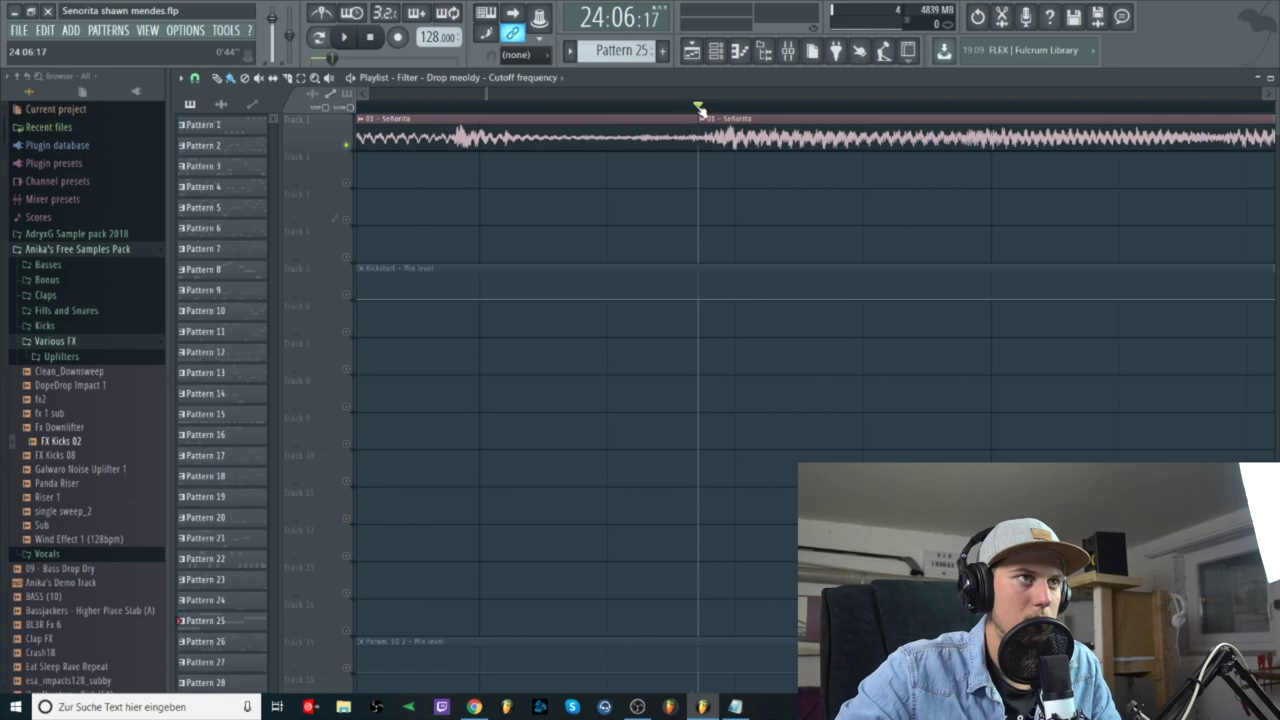
# Play short passages of the vocal from 24:06:17 to check the start of the phrase
pyautogui.press('space')
pyautogui.press('space')
pyautogui.scroll(-2, 700, 107)
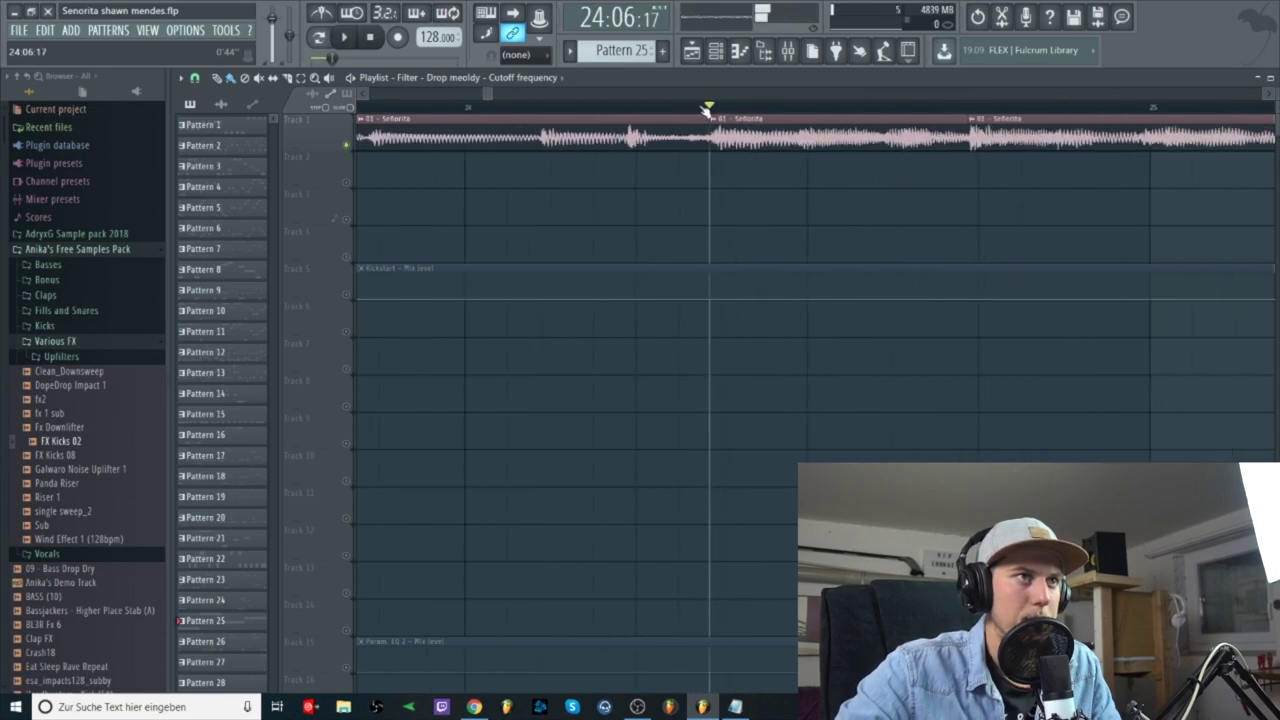
pyautogui.press('space')
pyautogui.press('space')
pyautogui.scroll(2, 700, 110)
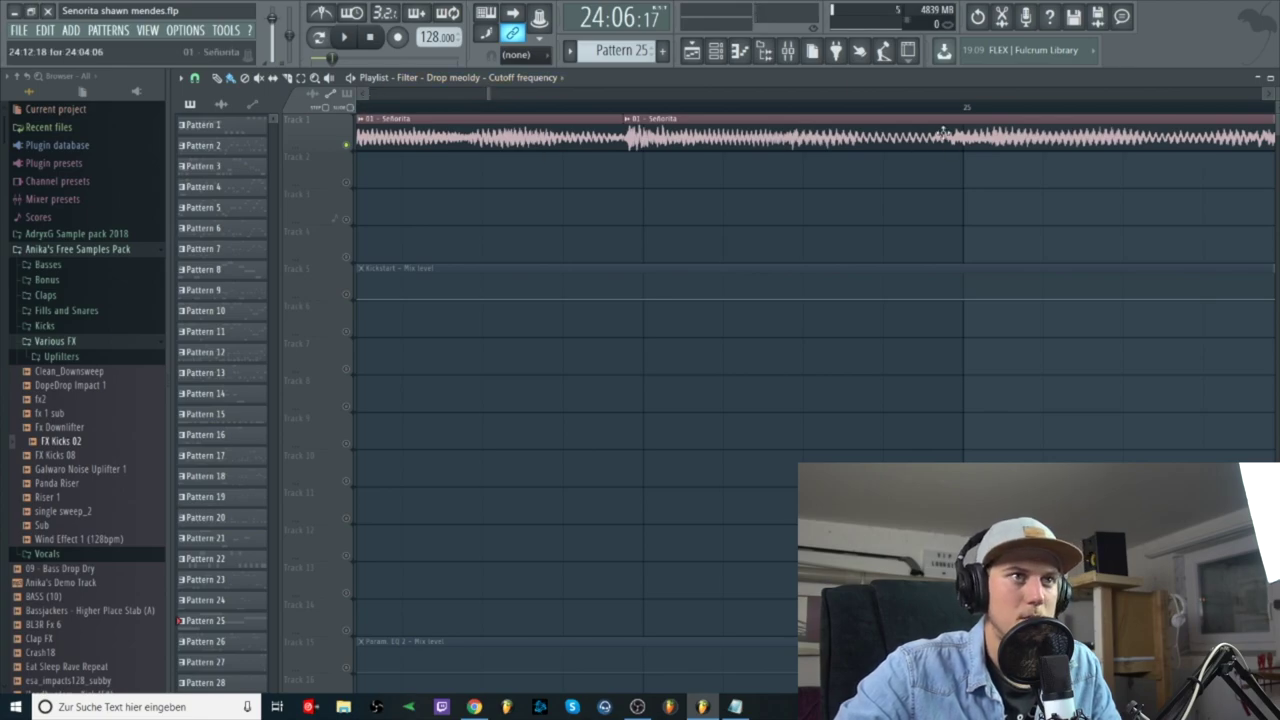
# Fine-tune the playhead around the clip boundary and set it back on the clip start at 24:06:17
pyautogui.scroll(-4, 539, 99)
pyautogui.moveTo(498, 98); pyautogui.dragTo(495, 98)
pyautogui.click(584, 107)
pyautogui.click(593, 107)
pyautogui.scroll(5, 594, 110)
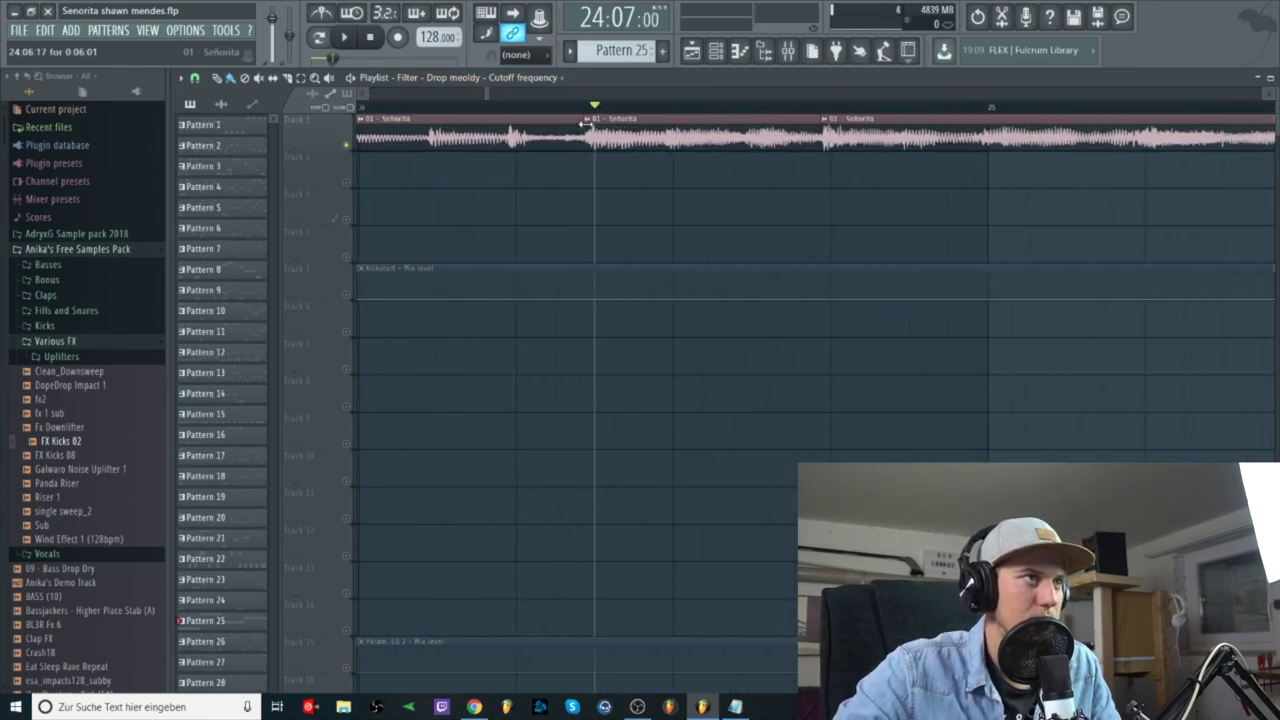
pyautogui.click(559, 107)
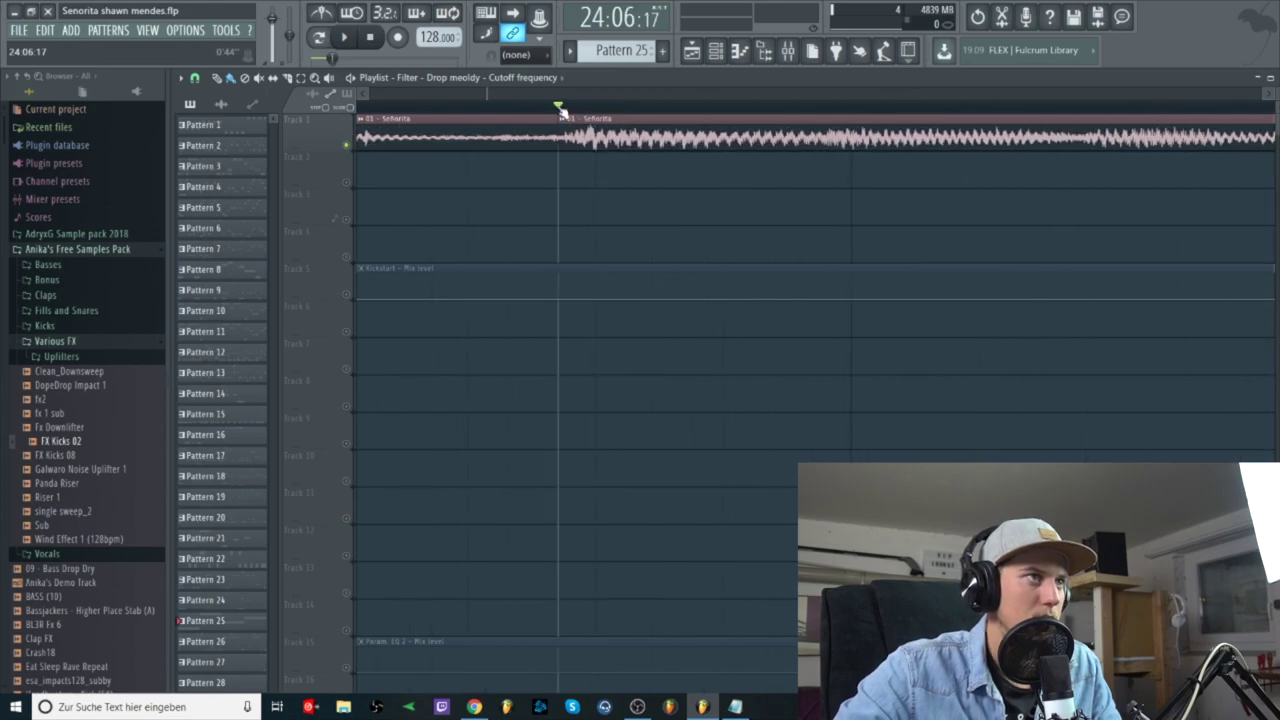
# Arm the empty Edison on the master for recording and record the vocal phrase played from 24:06:17
pyautogui.click(1026, 16)
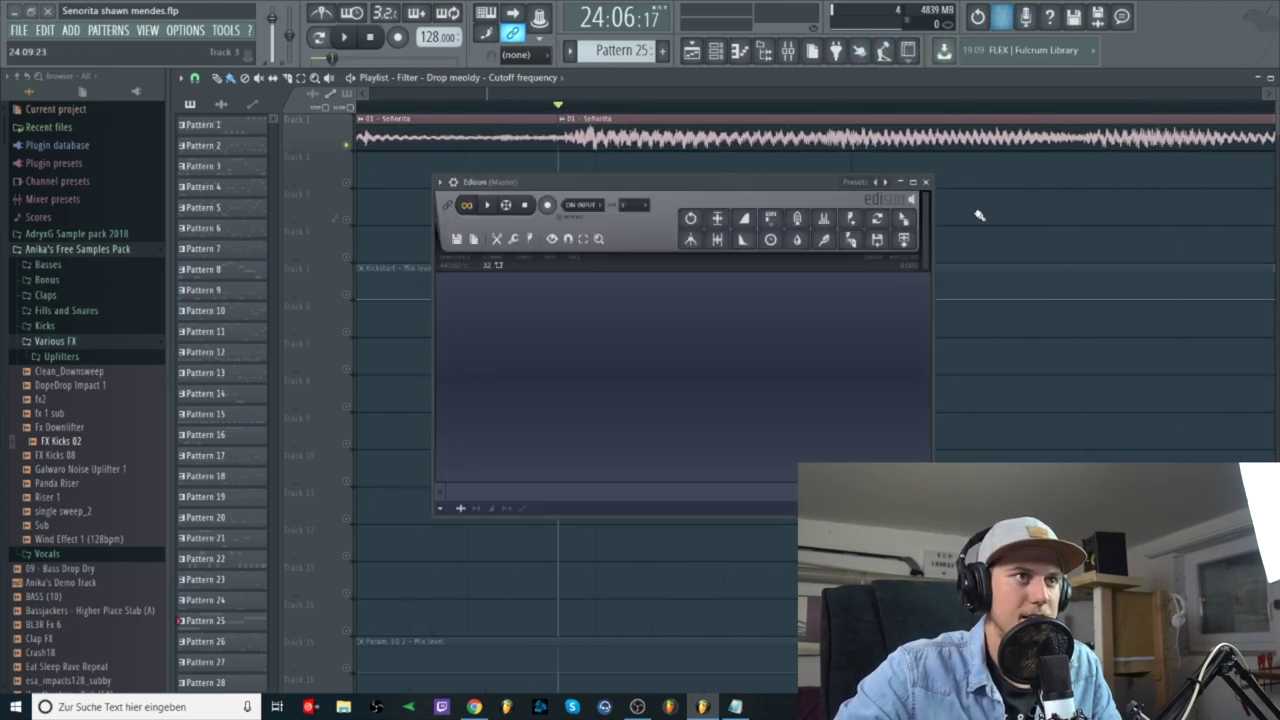
pyautogui.click(547, 205)
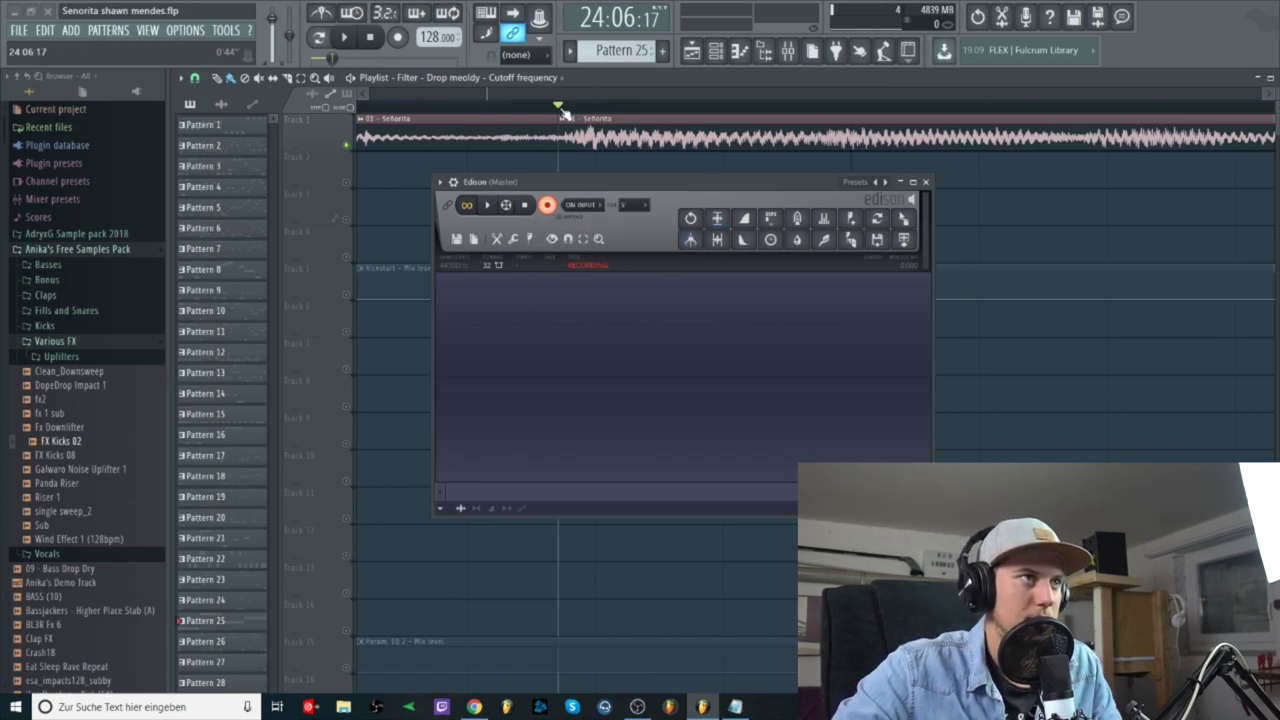
pyautogui.moveTo(655, 182); pyautogui.dragTo(1279, 192)
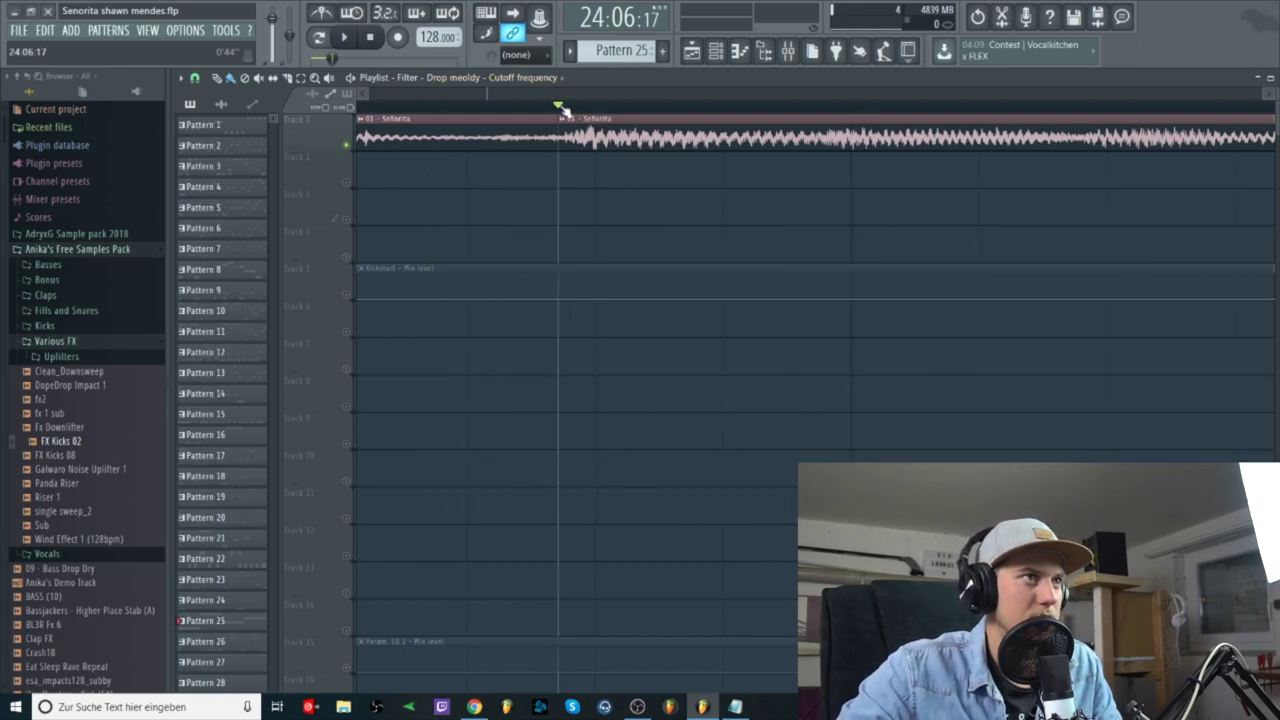
pyautogui.click(344, 37)
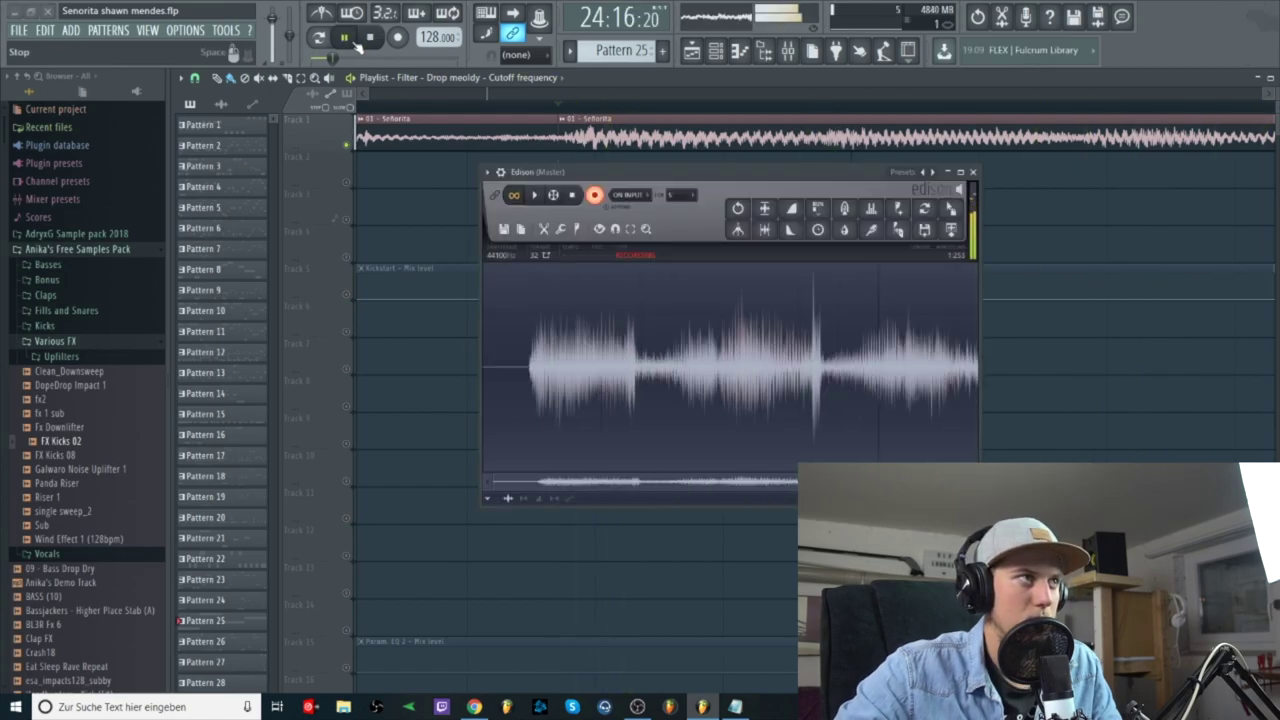
pyautogui.click(344, 37)
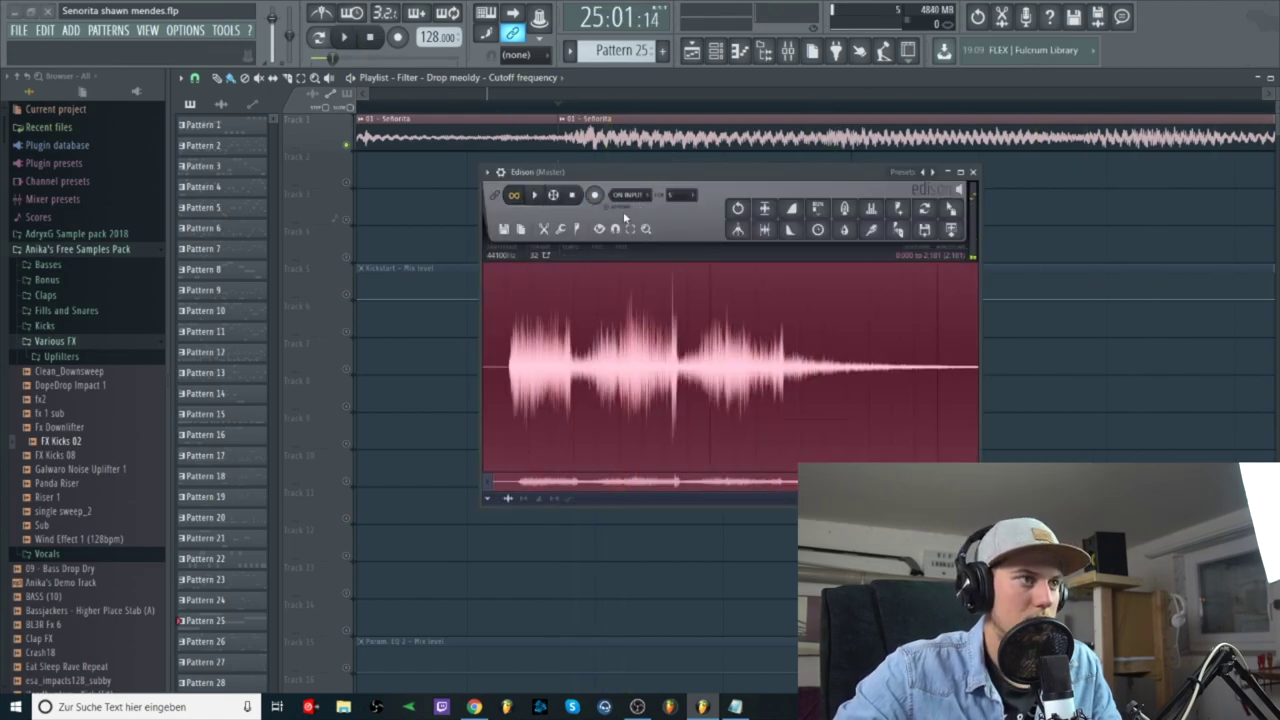
# Delete the silence before the first vocal sound in the Edison recording
pyautogui.moveTo(558, 297); pyautogui.dragTo(512, 348)
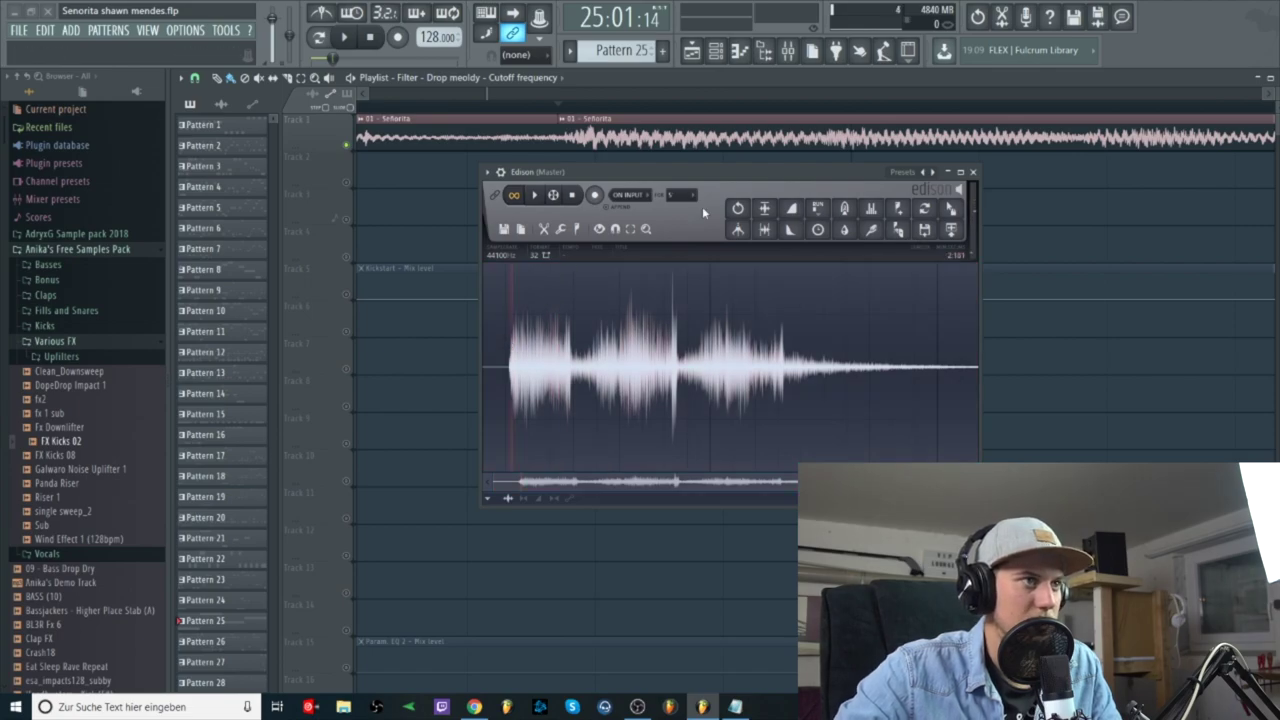
pyautogui.click(536, 197)
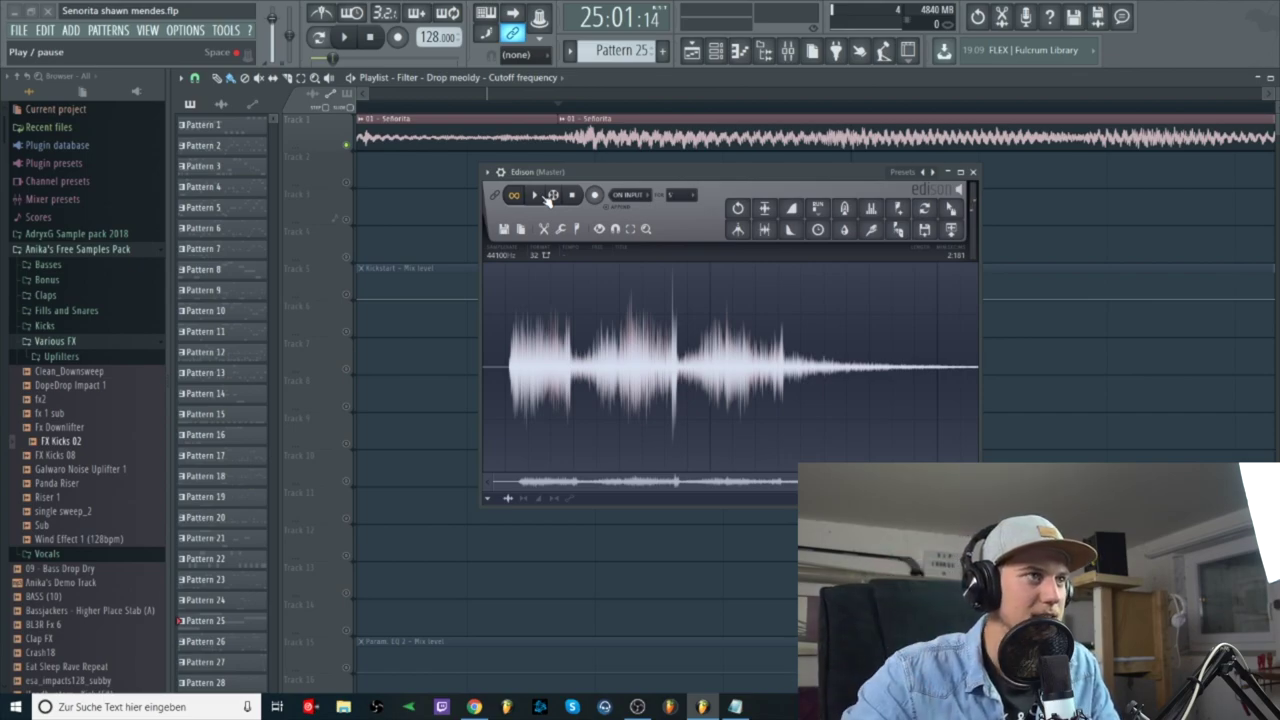
pyautogui.scroll(7, 490, 358)
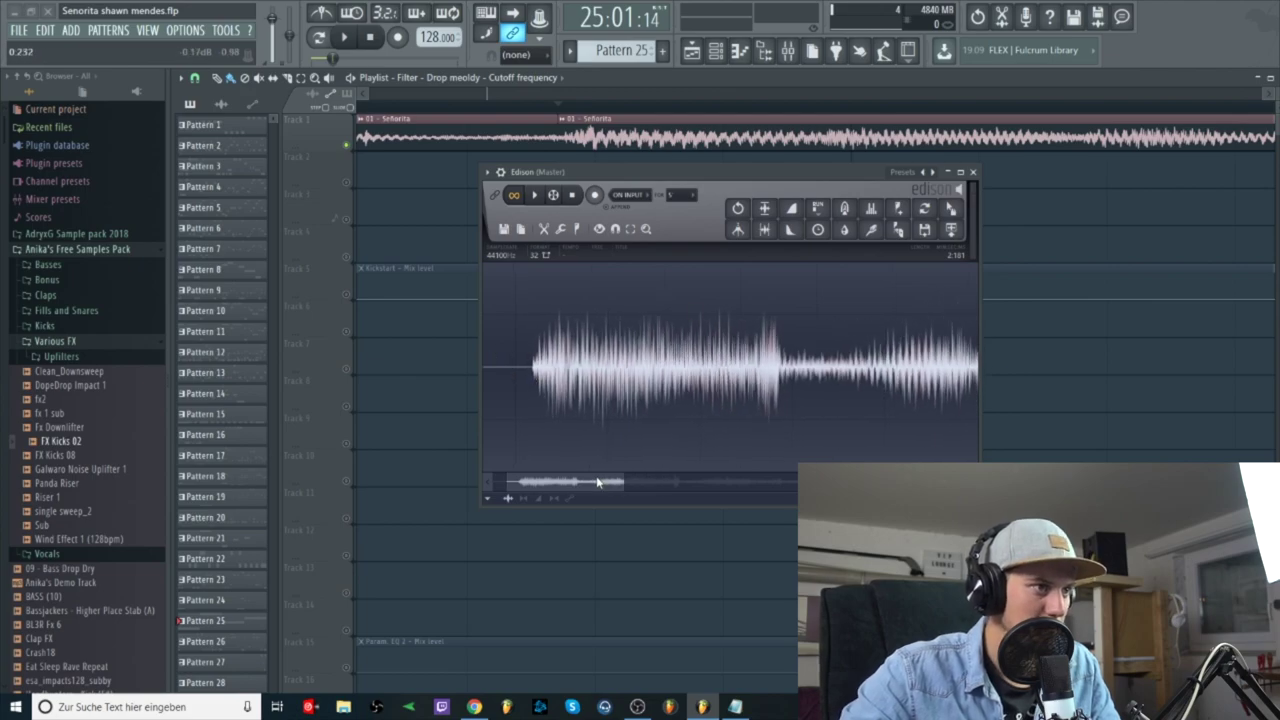
pyautogui.moveTo(598, 483); pyautogui.dragTo(587, 436)
pyautogui.scroll(4, 554, 411)
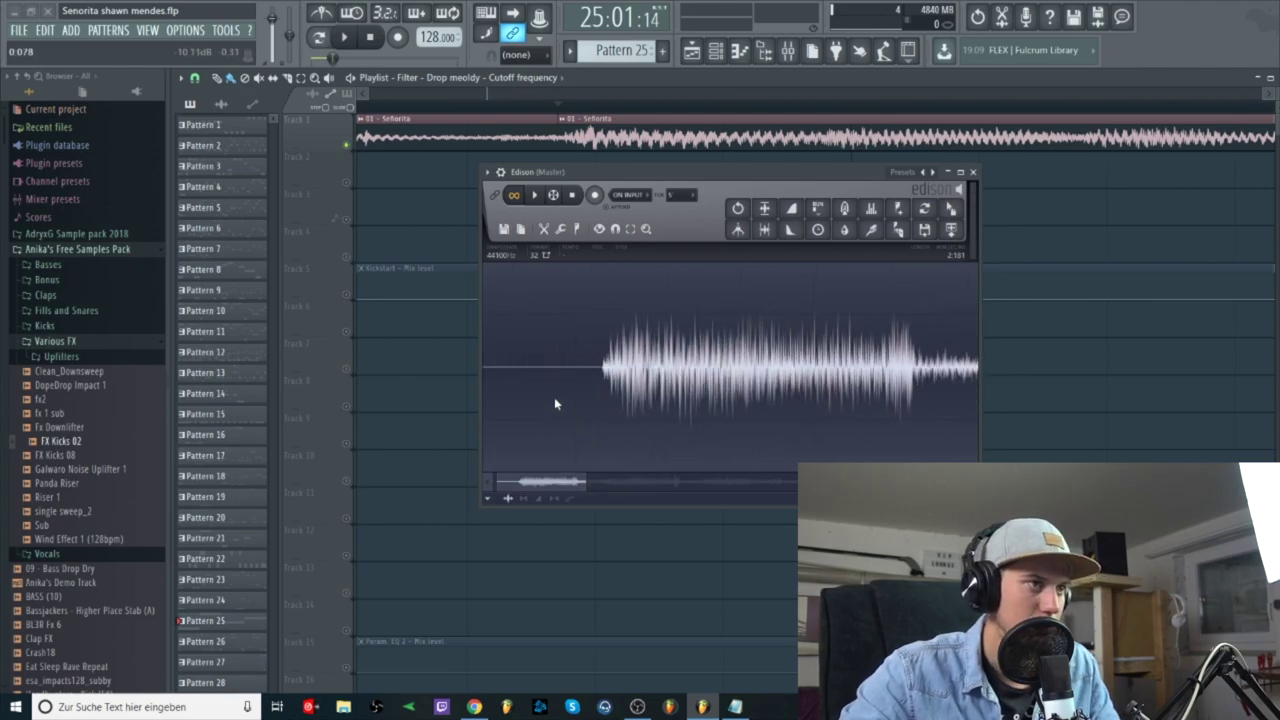
pyautogui.moveTo(610, 372); pyautogui.dragTo(432, 385)
pyautogui.press('Delete')
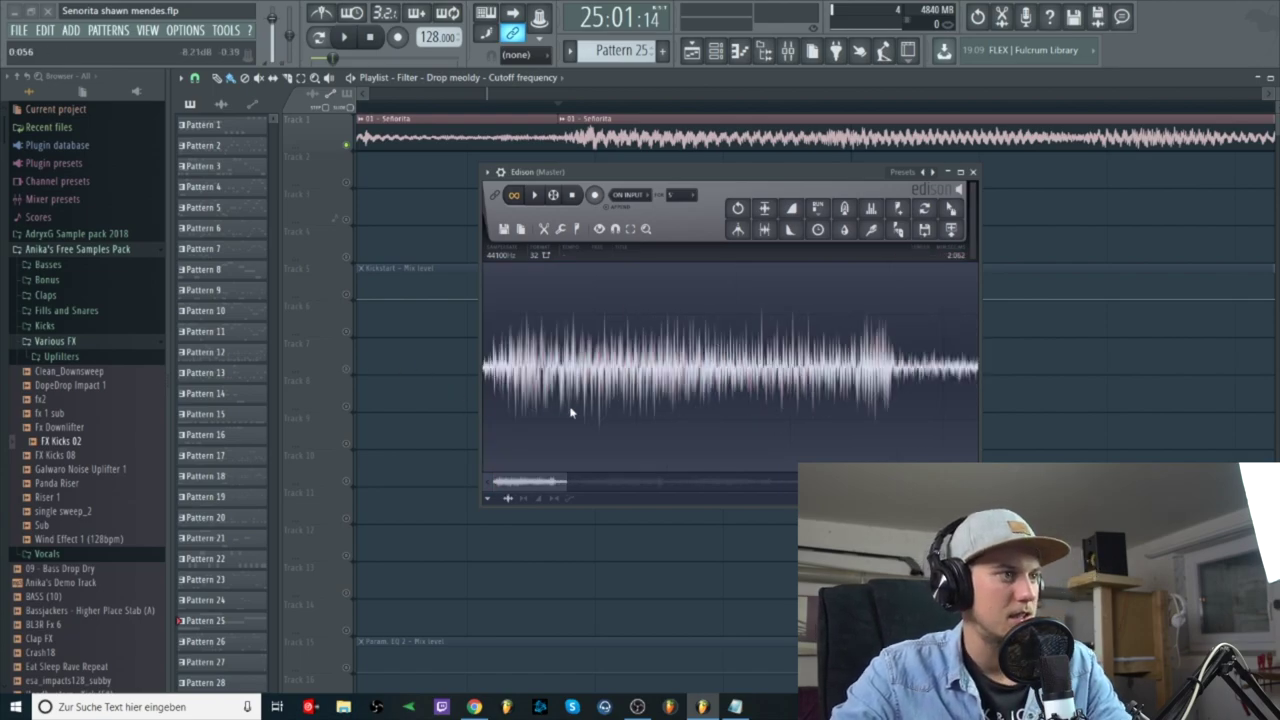
# Delete the fading tail after the last syllable of the Edison recording and play the trimmed phrase
pyautogui.scroll(-2, 777, 393)
pyautogui.press('space')
pyautogui.press('space')
pyautogui.scroll(-5, 720, 388)
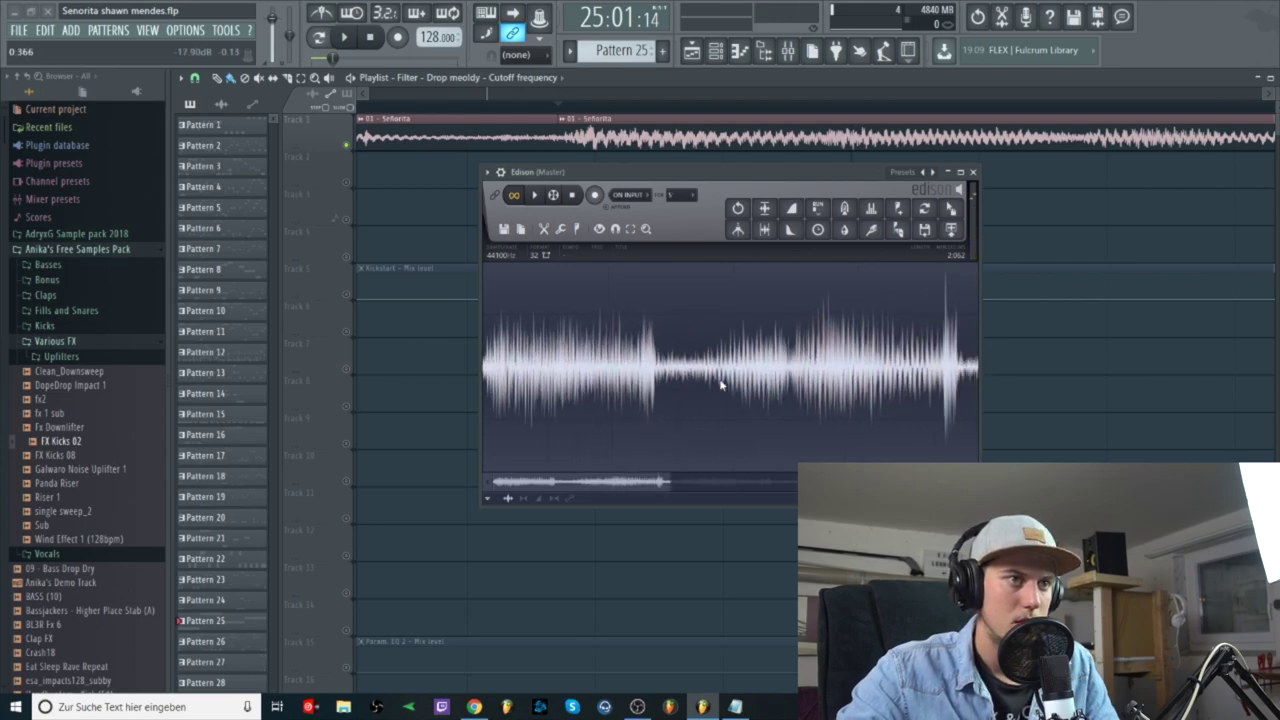
pyautogui.scroll(-4, 720, 388)
pyautogui.press('space')
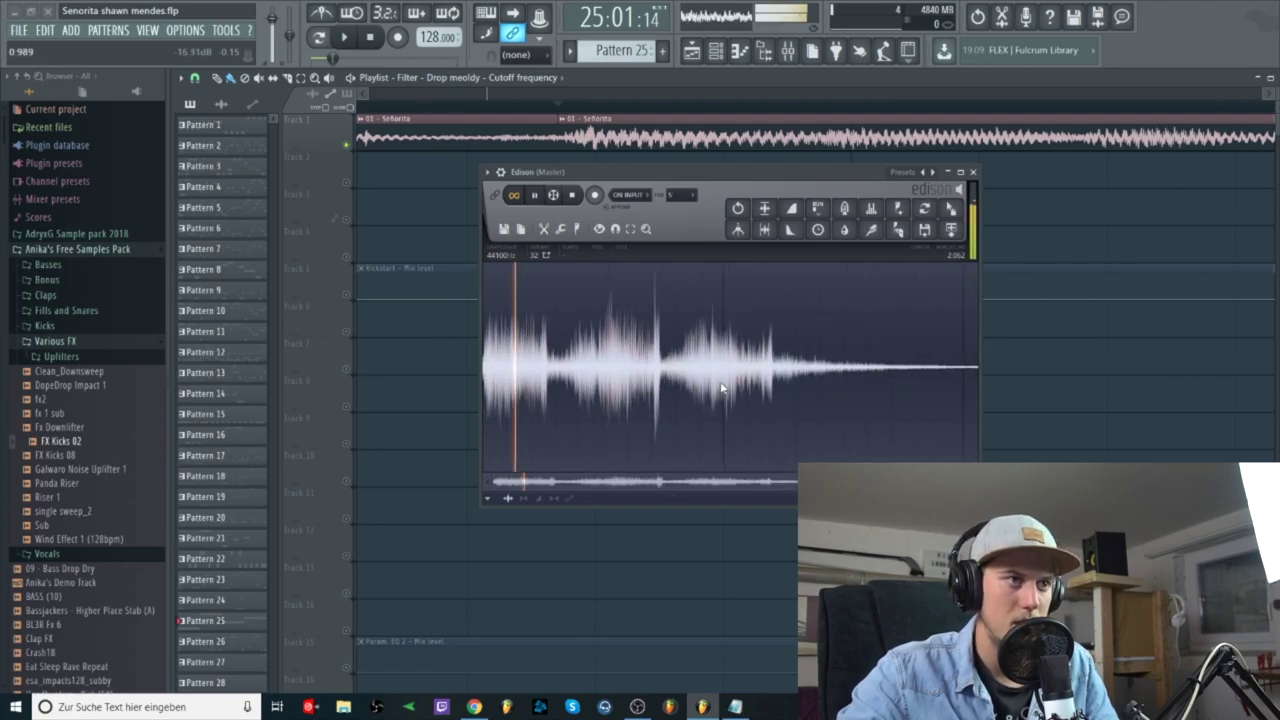
pyautogui.press('space')
pyautogui.moveTo(767, 364); pyautogui.dragTo(983, 371)
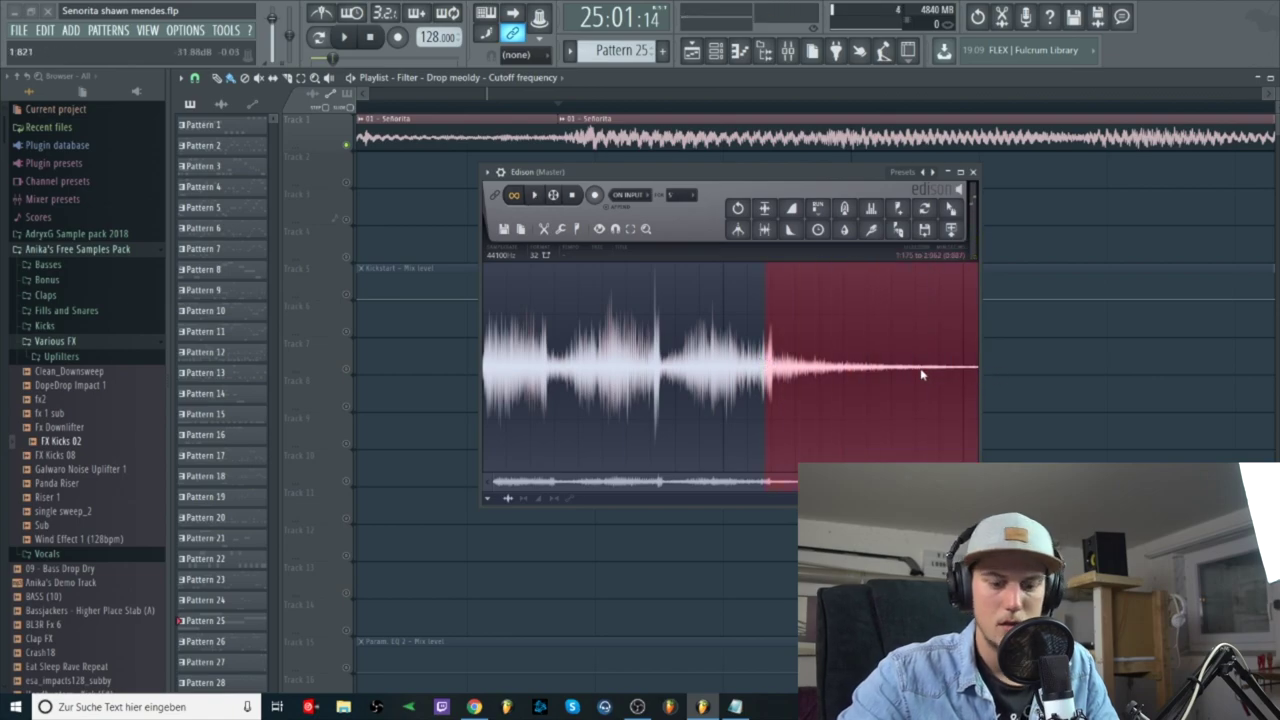
pyautogui.press('Delete')
pyautogui.press('space')
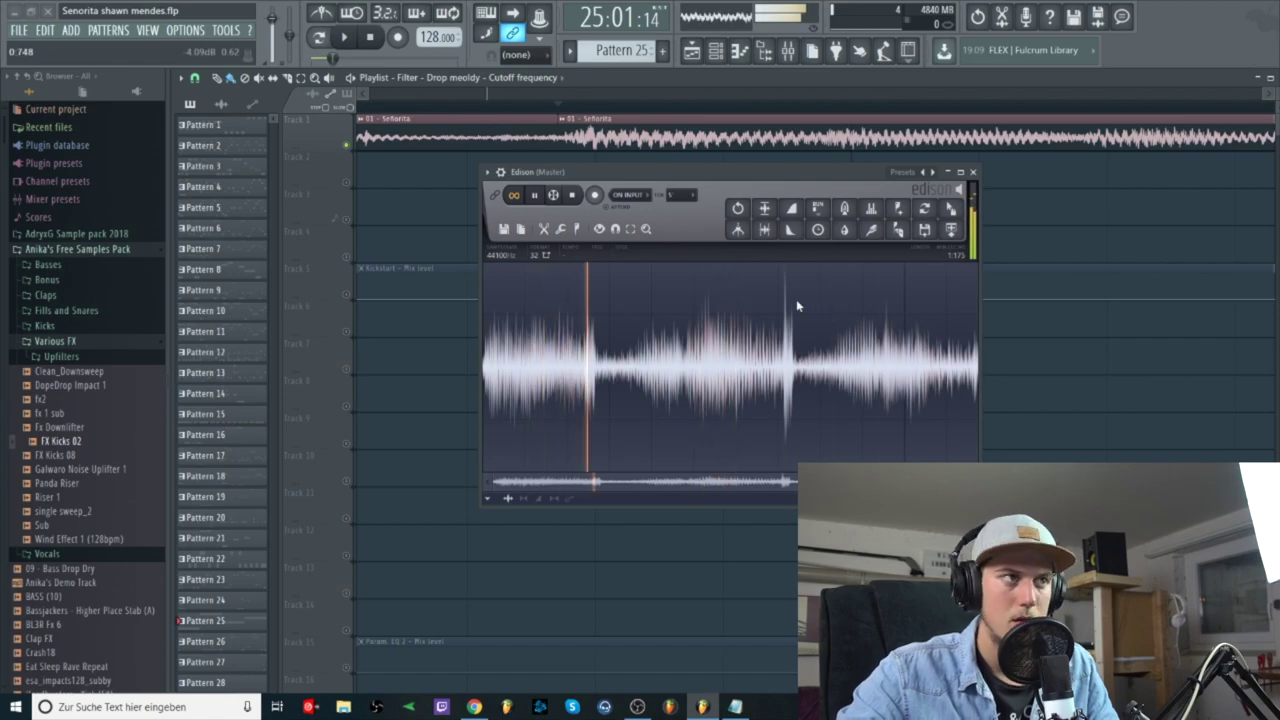
pyautogui.press('space')
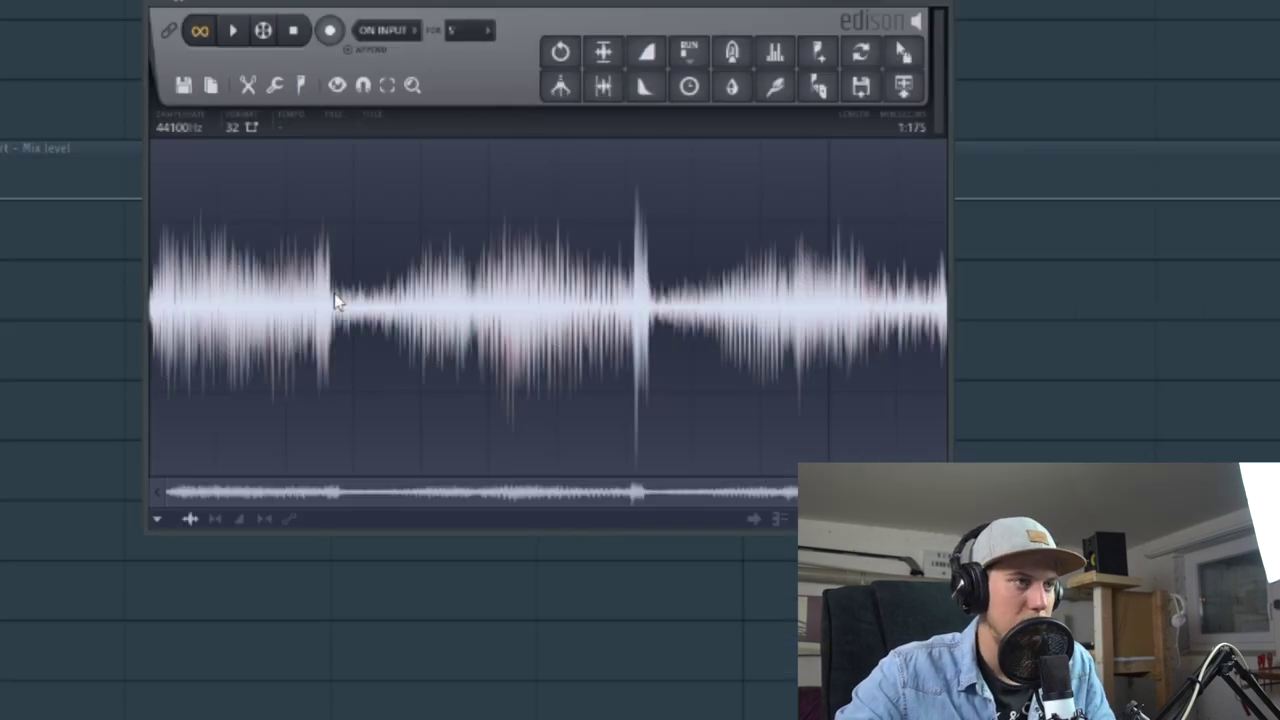
# Reverse the trimmed vocal phrase in Edison and apply a fade-in across its whole length, playing it to check
pyautogui.rightClick(598, 362)
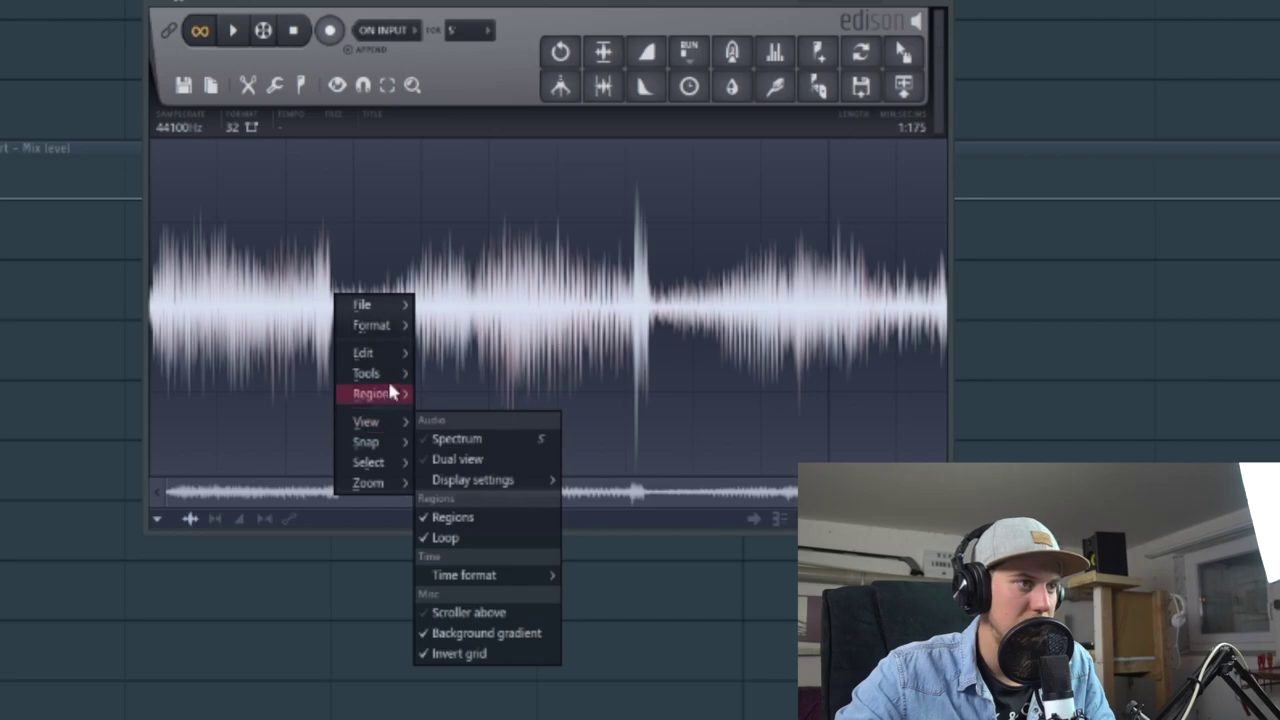
pyautogui.moveTo(387, 373)
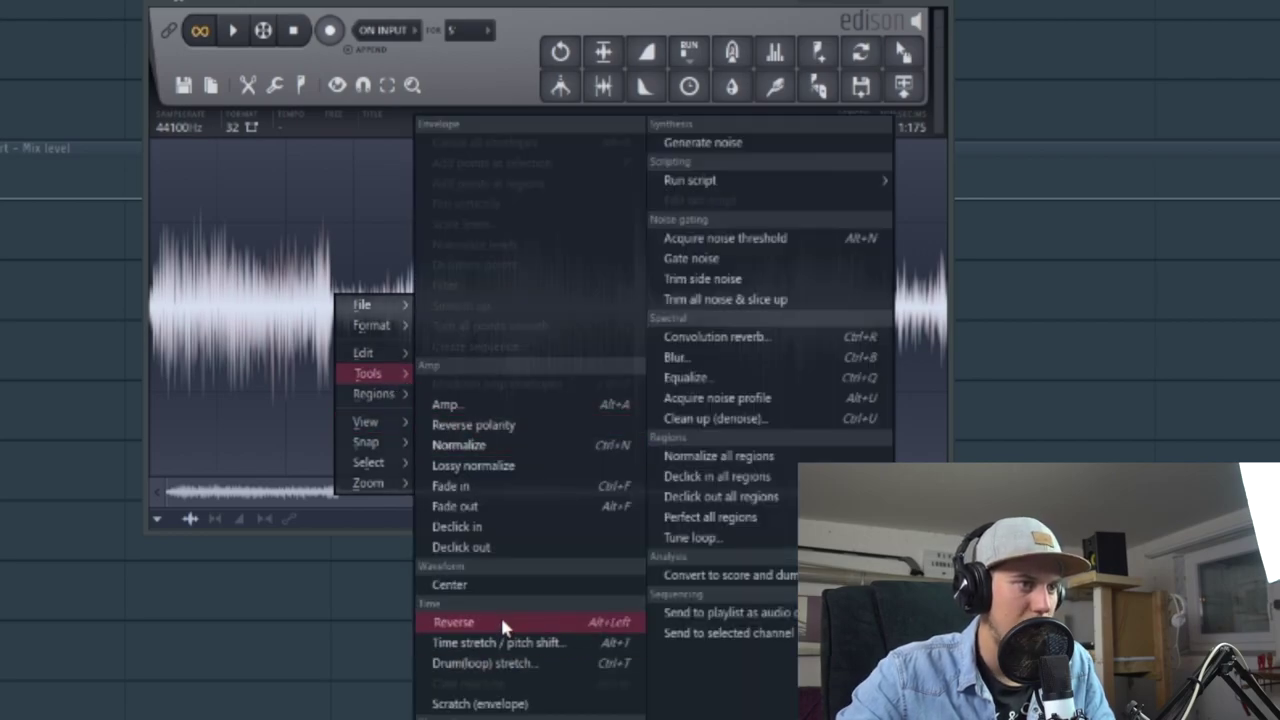
pyautogui.click(515, 28)
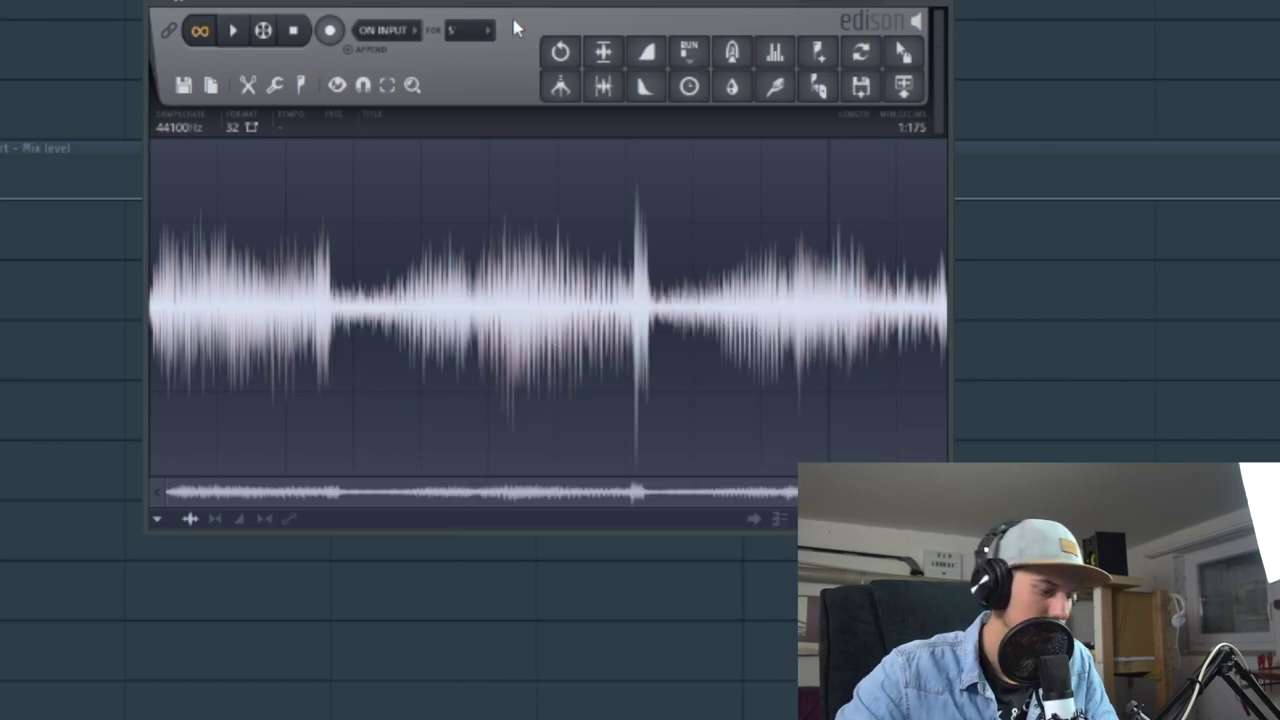
pyautogui.hotkey('alt', 'y')
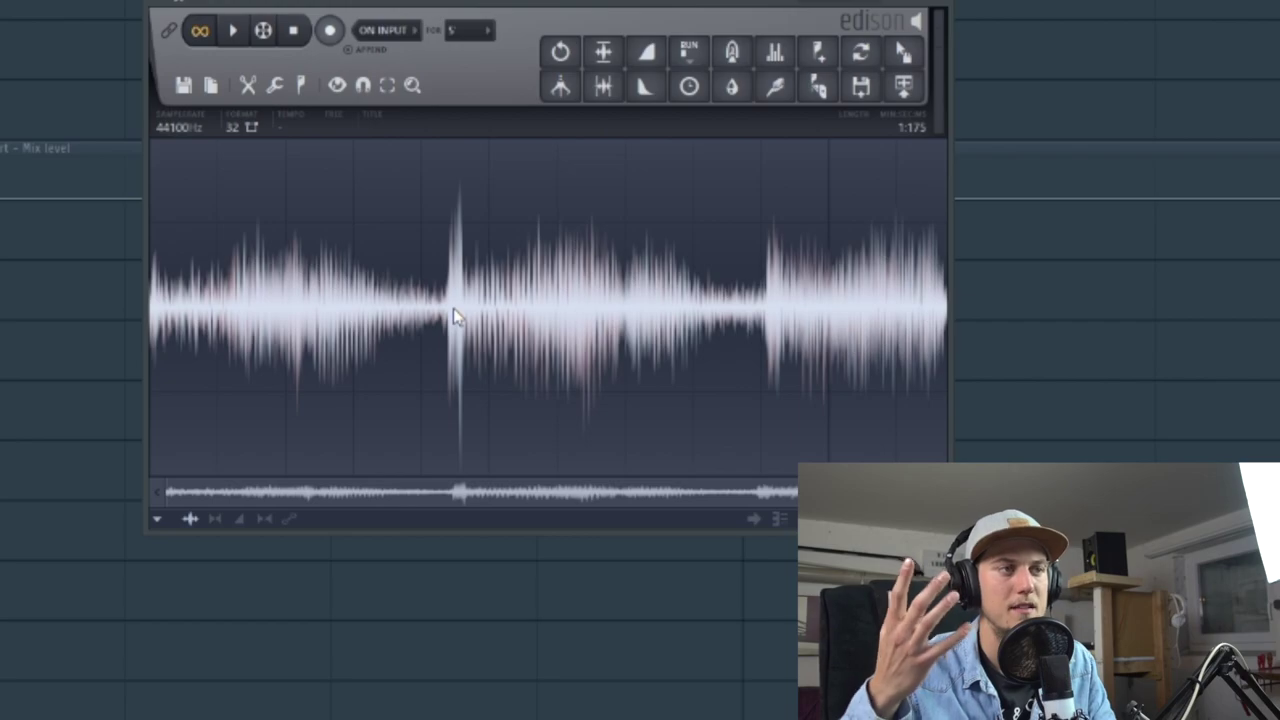
pyautogui.press('space')
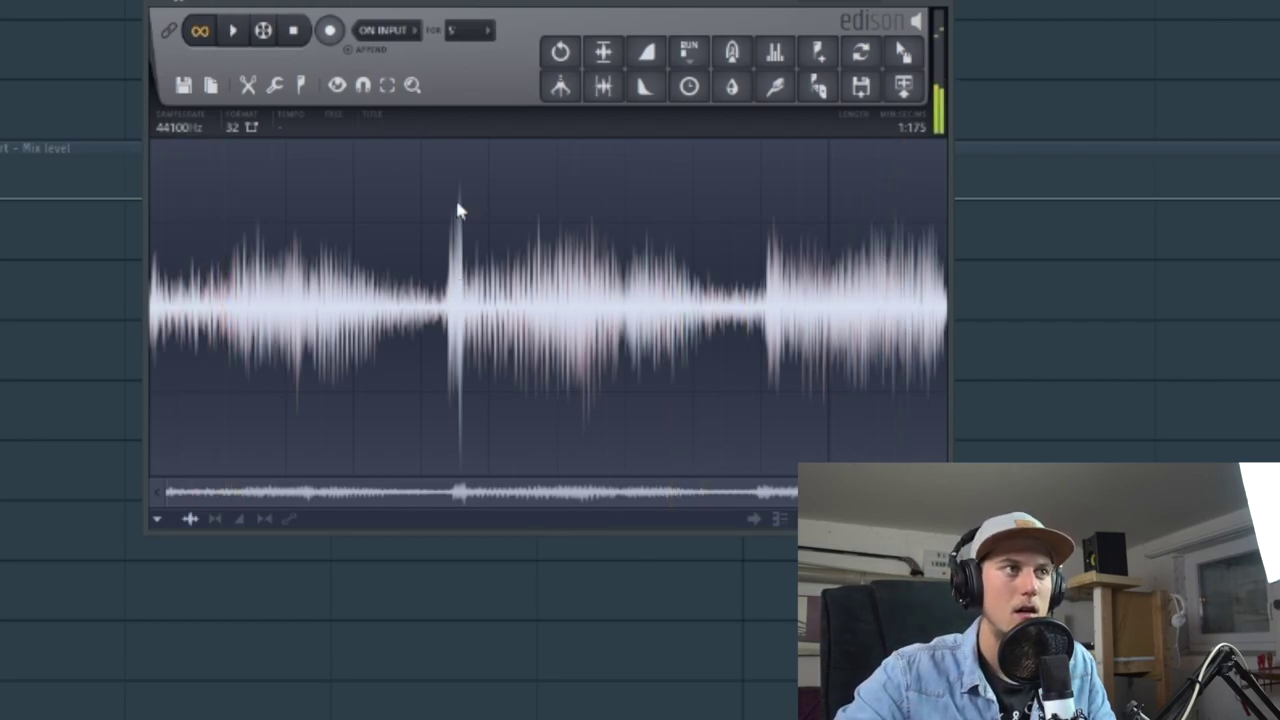
pyautogui.click(646, 51)
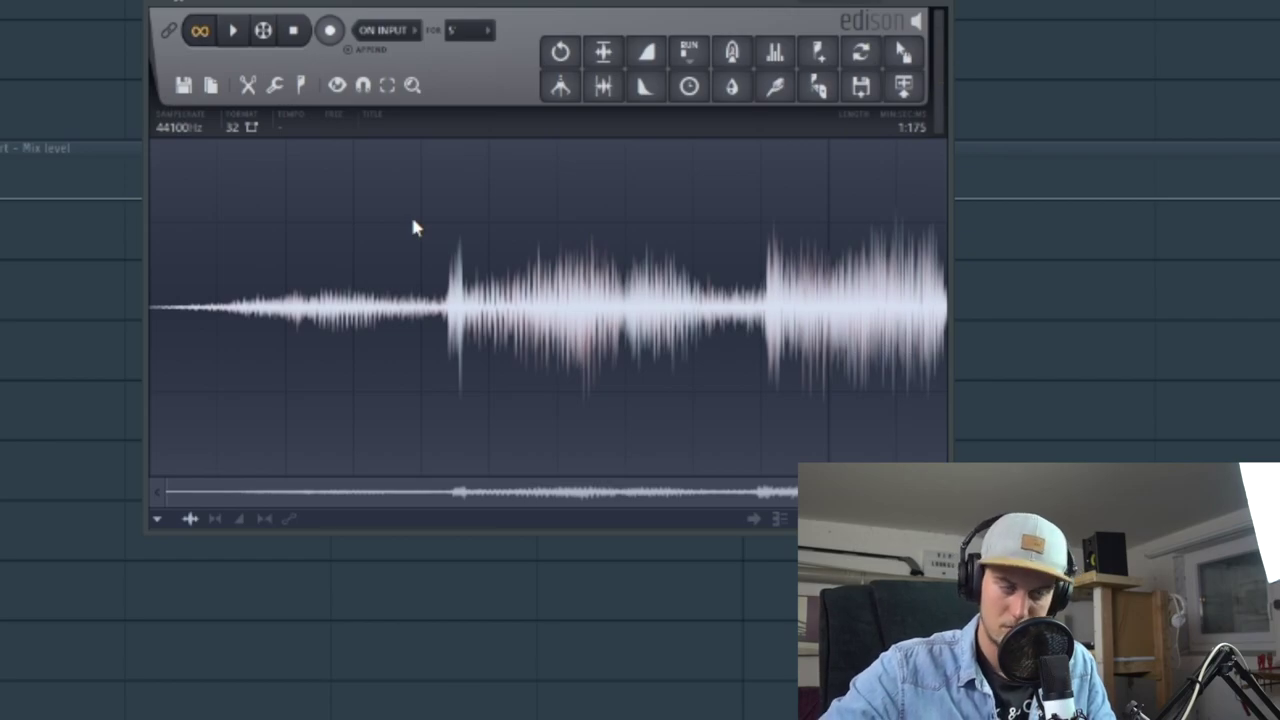
pyautogui.press('space')
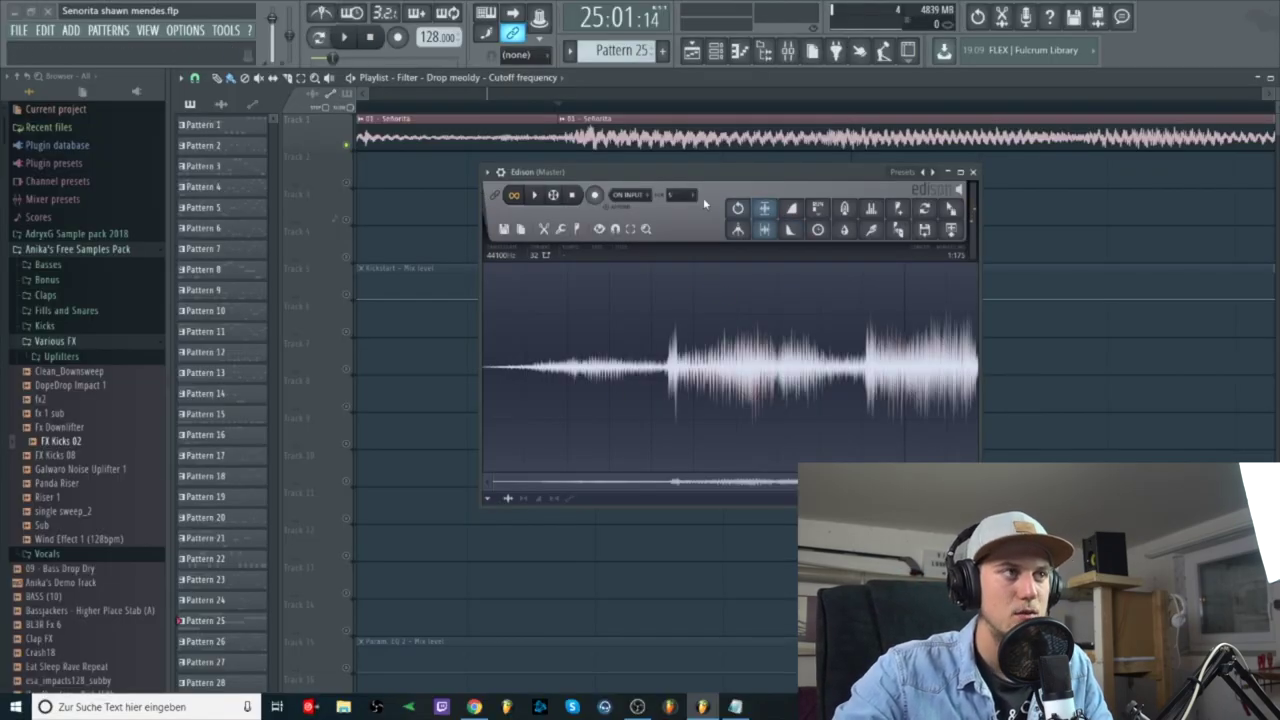
# Place the reversed vocal from Edison as an audio clip on playlist Track 11, starting at bar 16
pyautogui.scroll(-10, 545, 122)
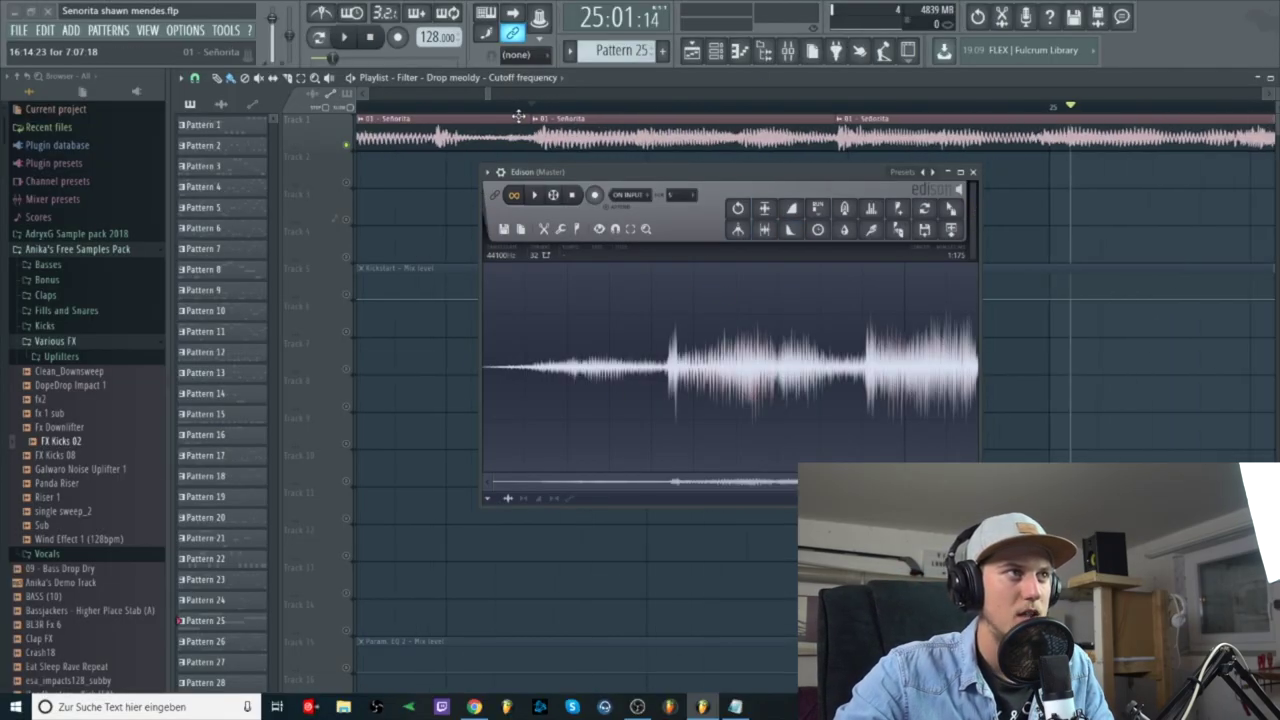
pyautogui.moveTo(488, 94); pyautogui.dragTo(372, 95)
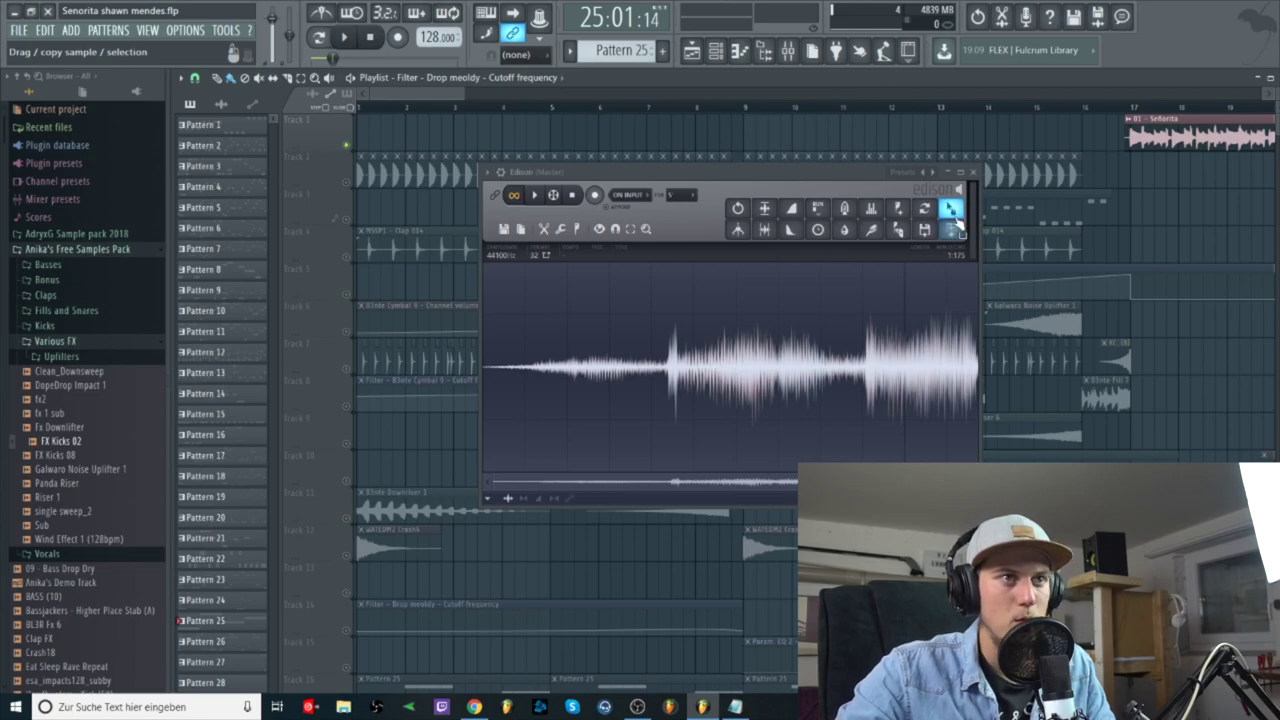
pyautogui.moveTo(952, 210); pyautogui.dragTo(1040, 440)
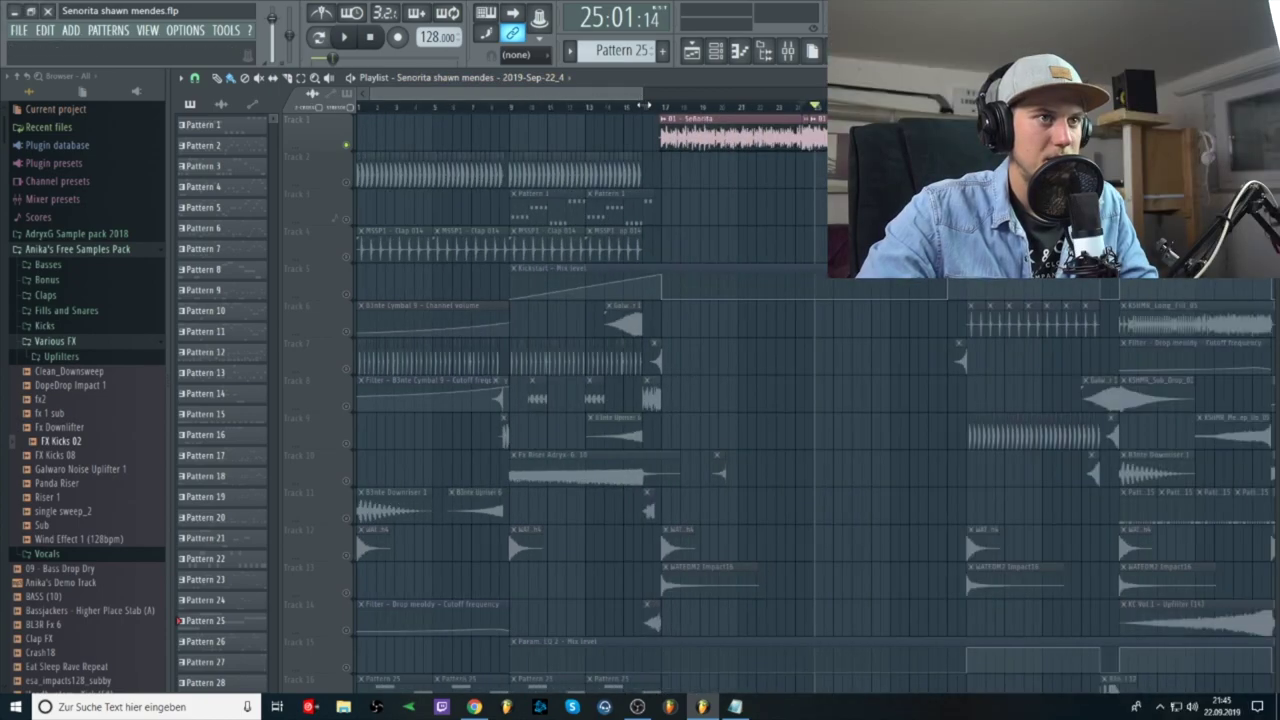
pyautogui.moveTo(644, 105); pyautogui.dragTo(667, 108)
pyautogui.scroll(5, 696, 480)
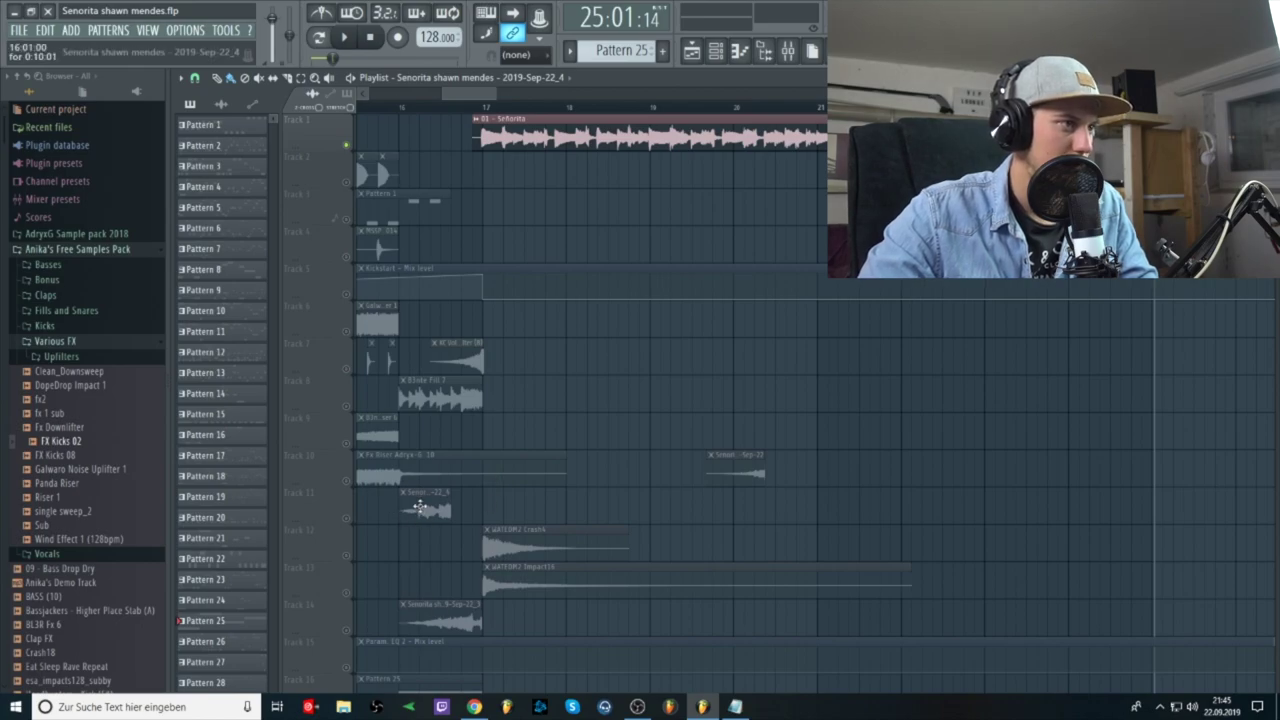
# Reactivate all the silenced playlist tracks and leave only Track 14 muted
pyautogui.click(347, 631)
pyautogui.rightClick(347, 631)
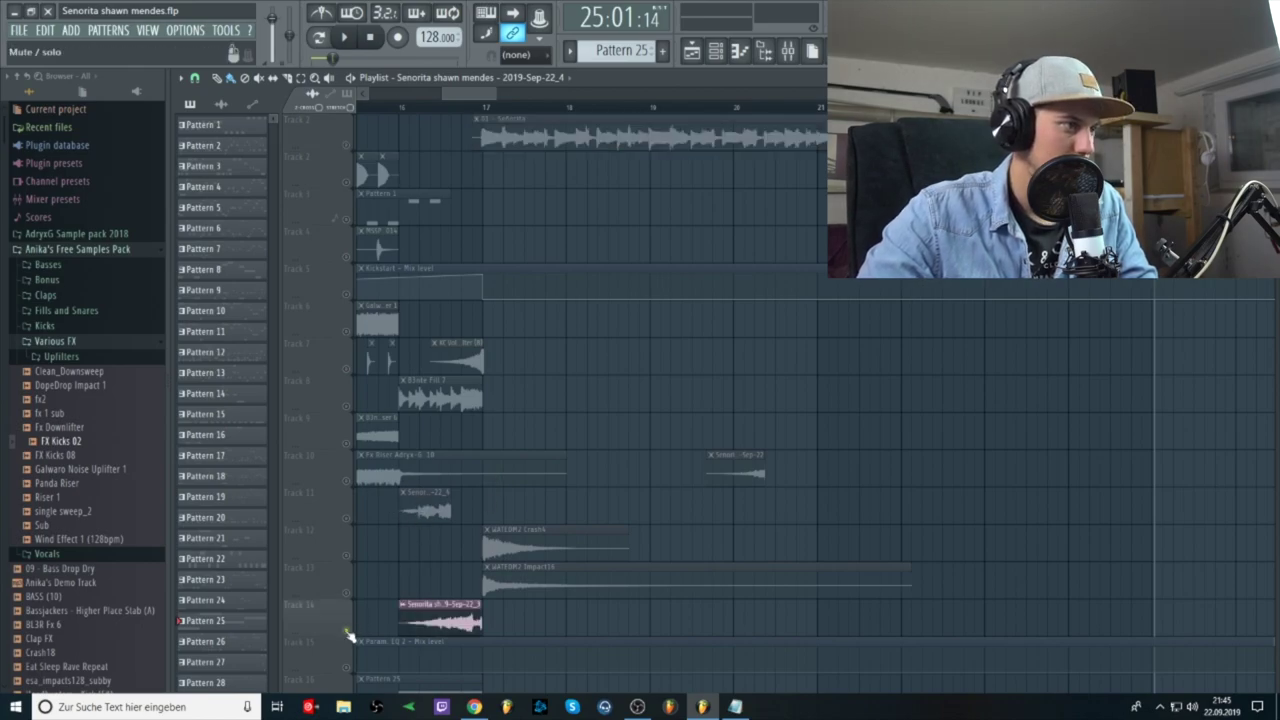
pyautogui.rightClick(347, 631)
pyautogui.click(347, 631)
# Move the reversed vocal clip on Track 11 to 16:07:00, ending at bar 17, and play the transition from 16:09:00
pyautogui.moveTo(427, 510); pyautogui.dragTo(447, 510)
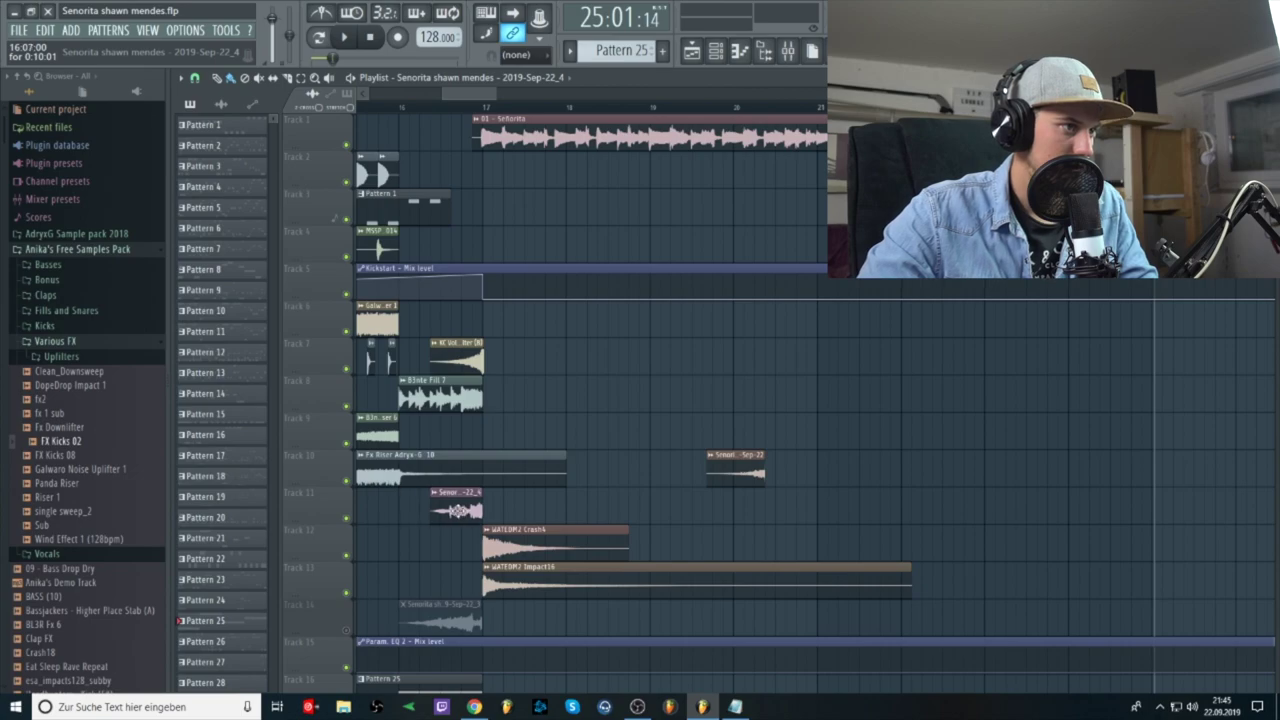
pyautogui.click(442, 106)
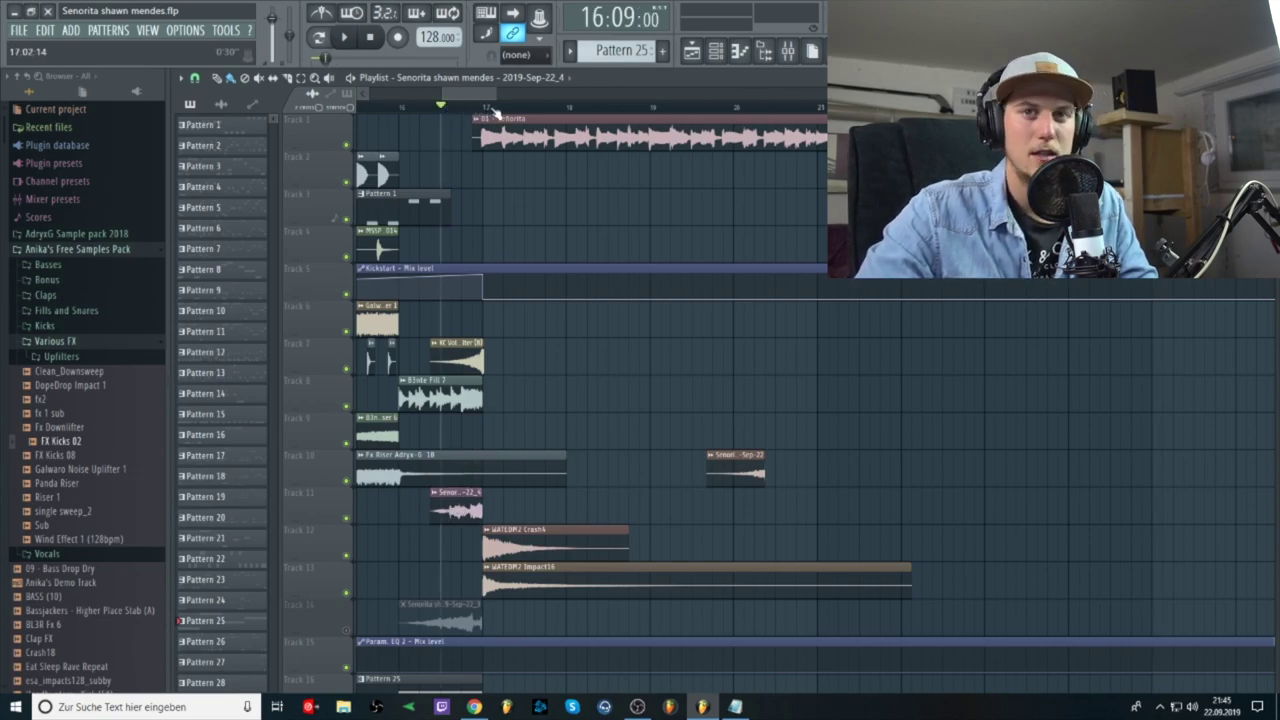
pyautogui.press('space')
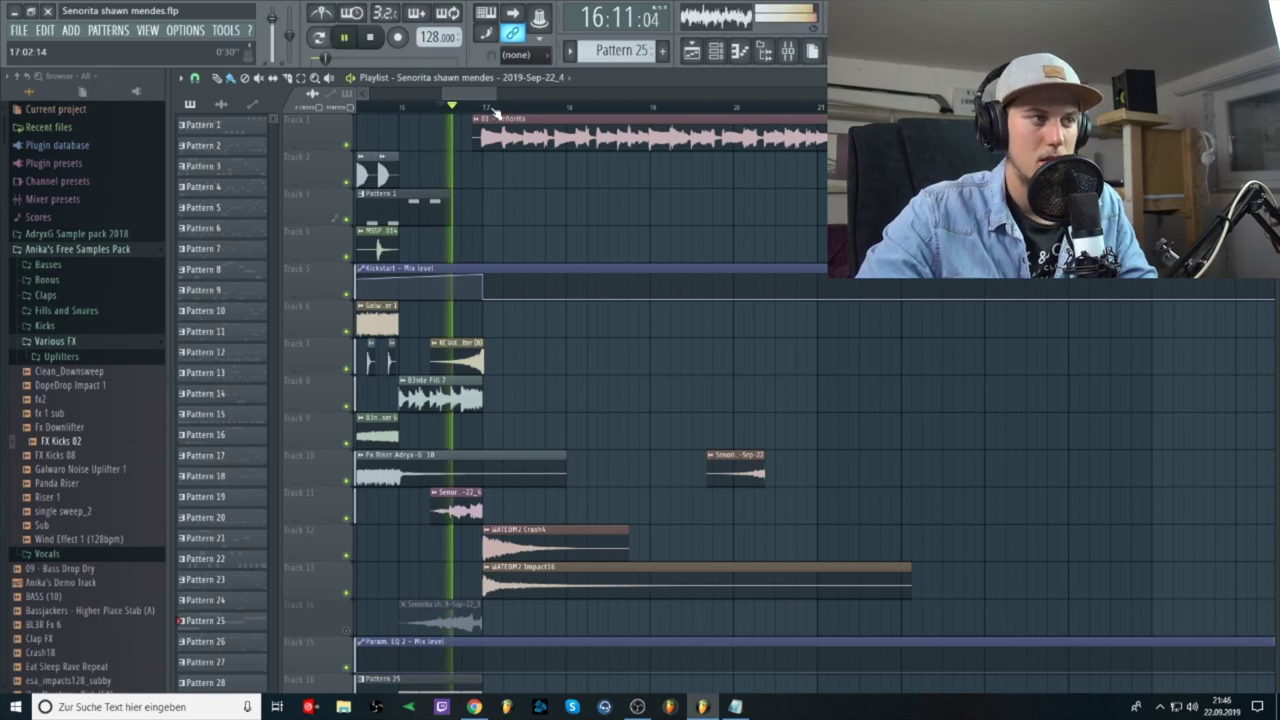
pyautogui.press('space')
pyautogui.press('space')
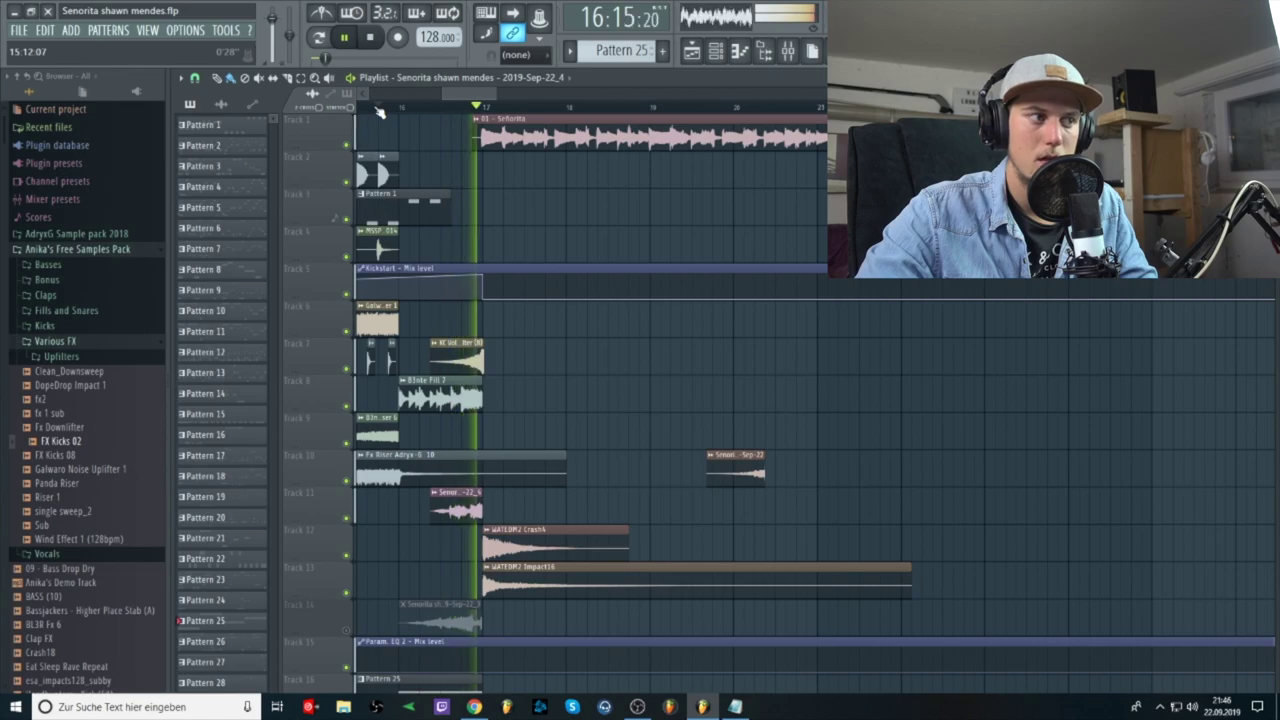
pyautogui.press('space')
# Mute the playlist track holding Pattern 25 and play the transition from 15:13:00
pyautogui.scroll(-3, 403, 377)
pyautogui.click(347, 595)
pyautogui.scroll(3, 403, 517)
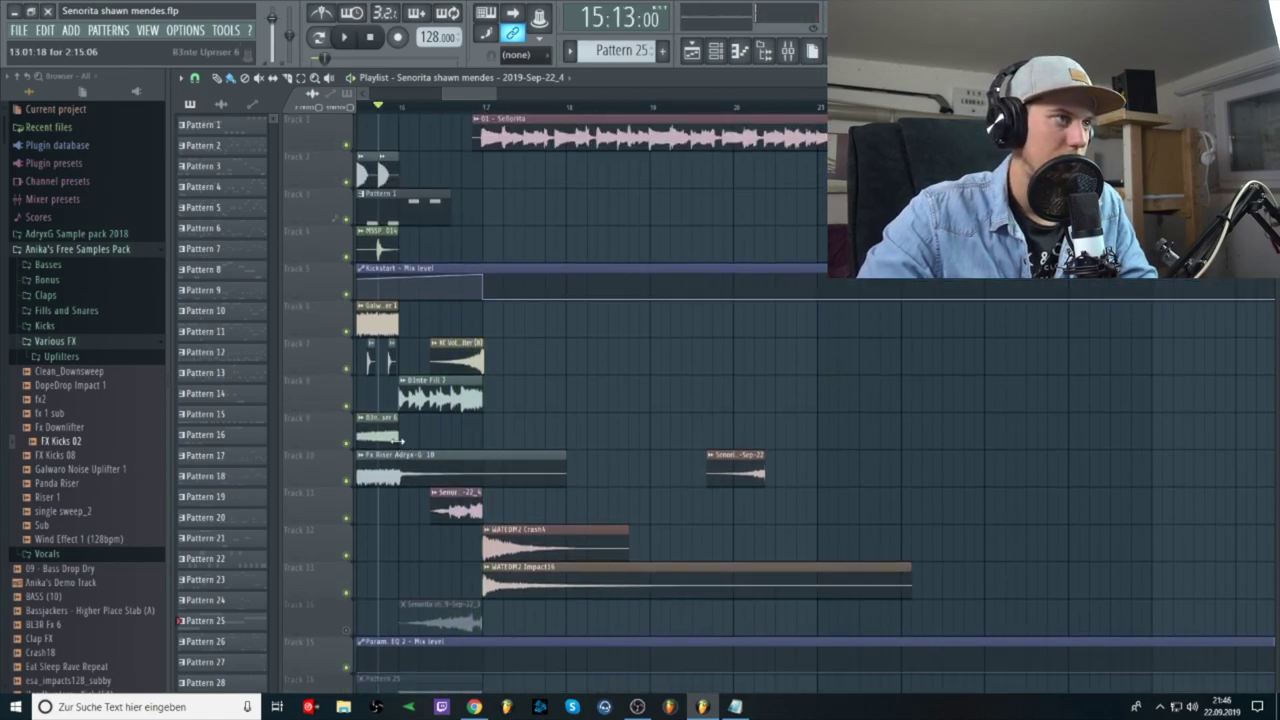
pyautogui.press('space')
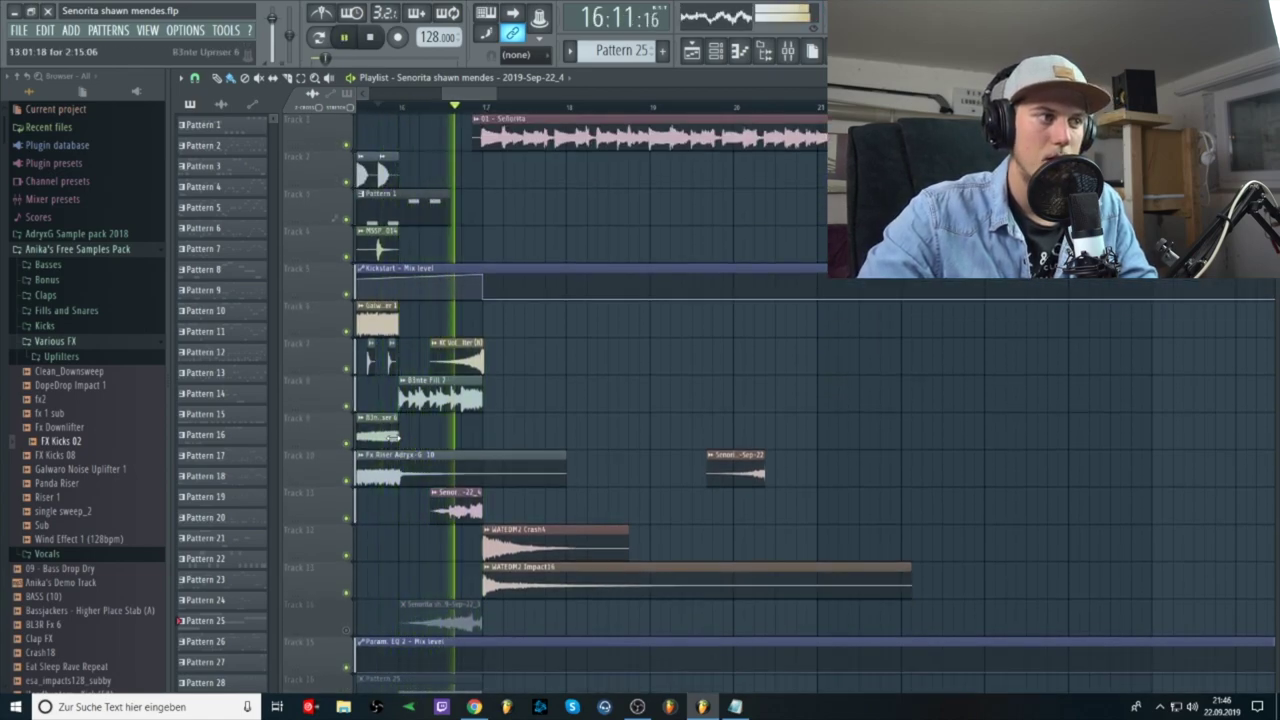
pyautogui.press('space')
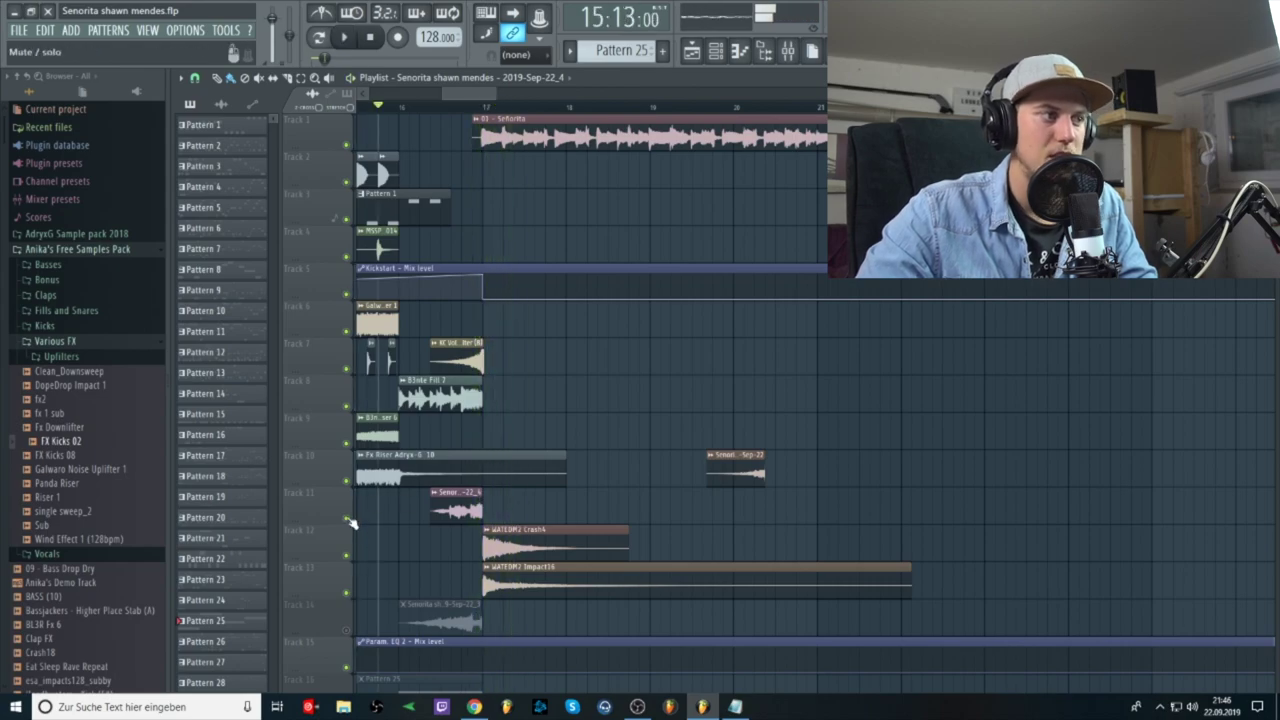
# Solo Track 11 together with the Señorita vocal on Track 1 and play the transition from 16:05:00
pyautogui.rightClick(347, 518)
pyautogui.click(348, 144)
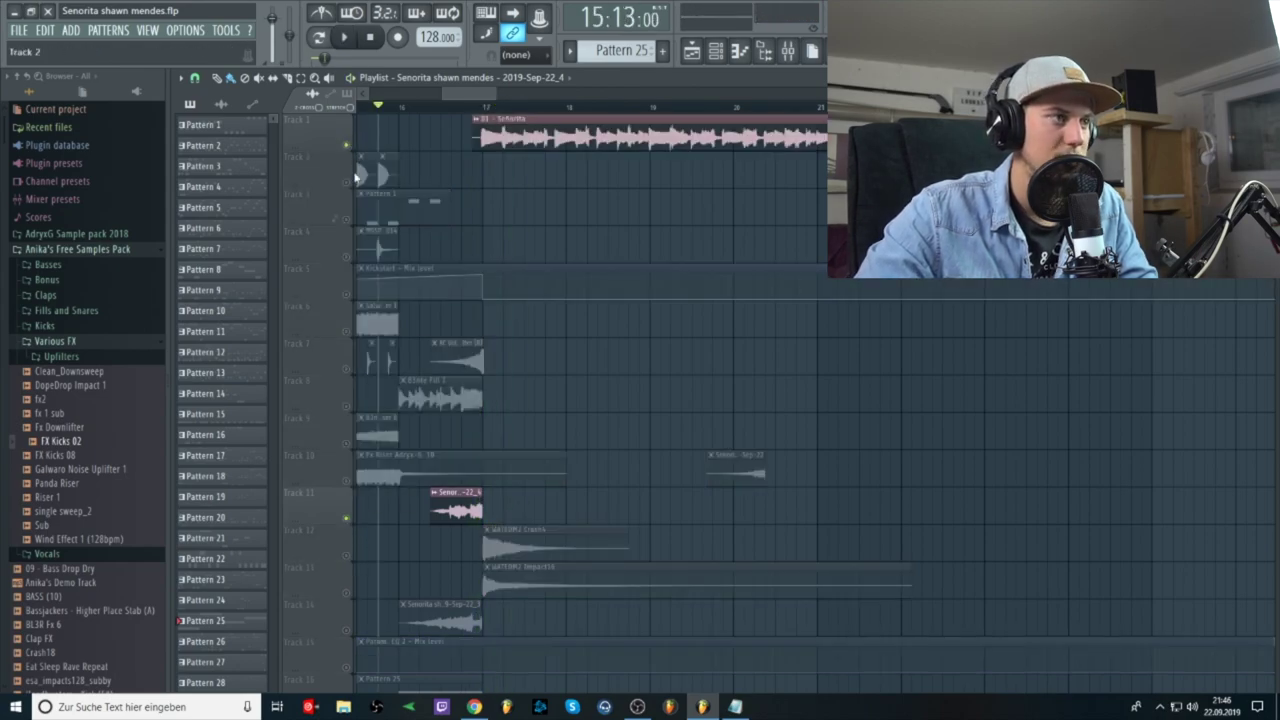
pyautogui.click(450, 106)
pyautogui.click(425, 106)
pyautogui.press('space')
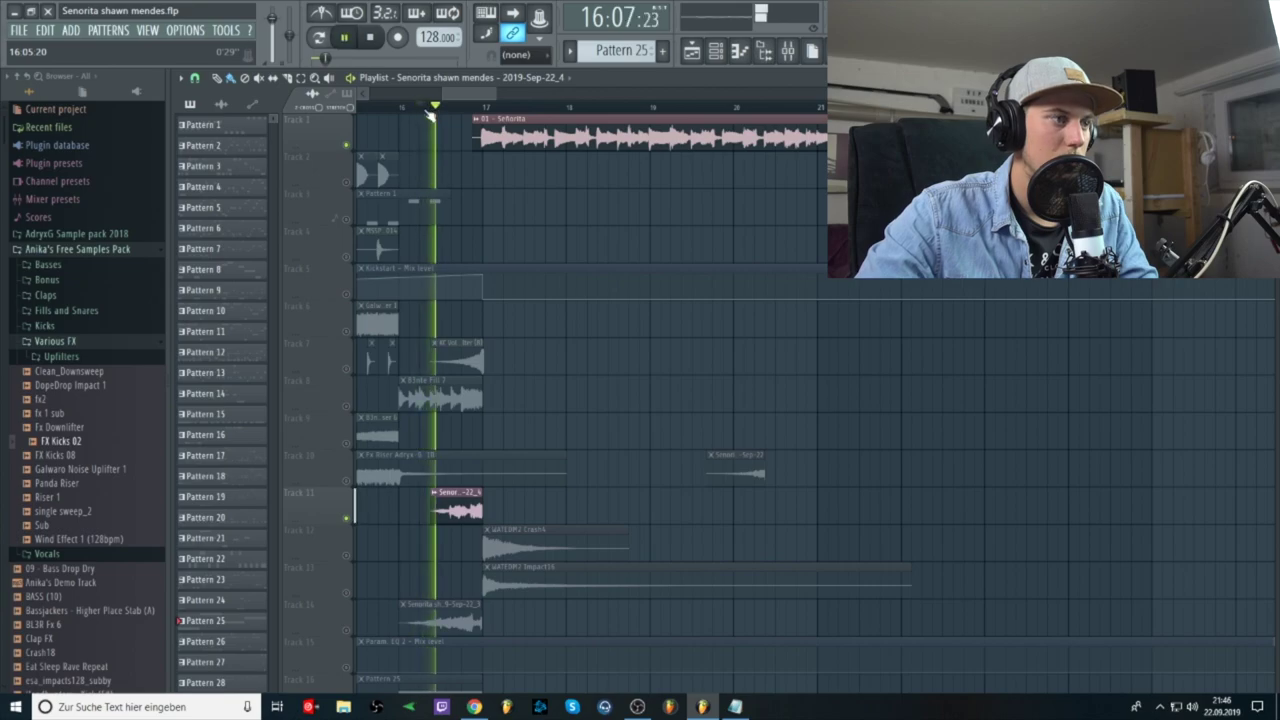
pyautogui.press('space')
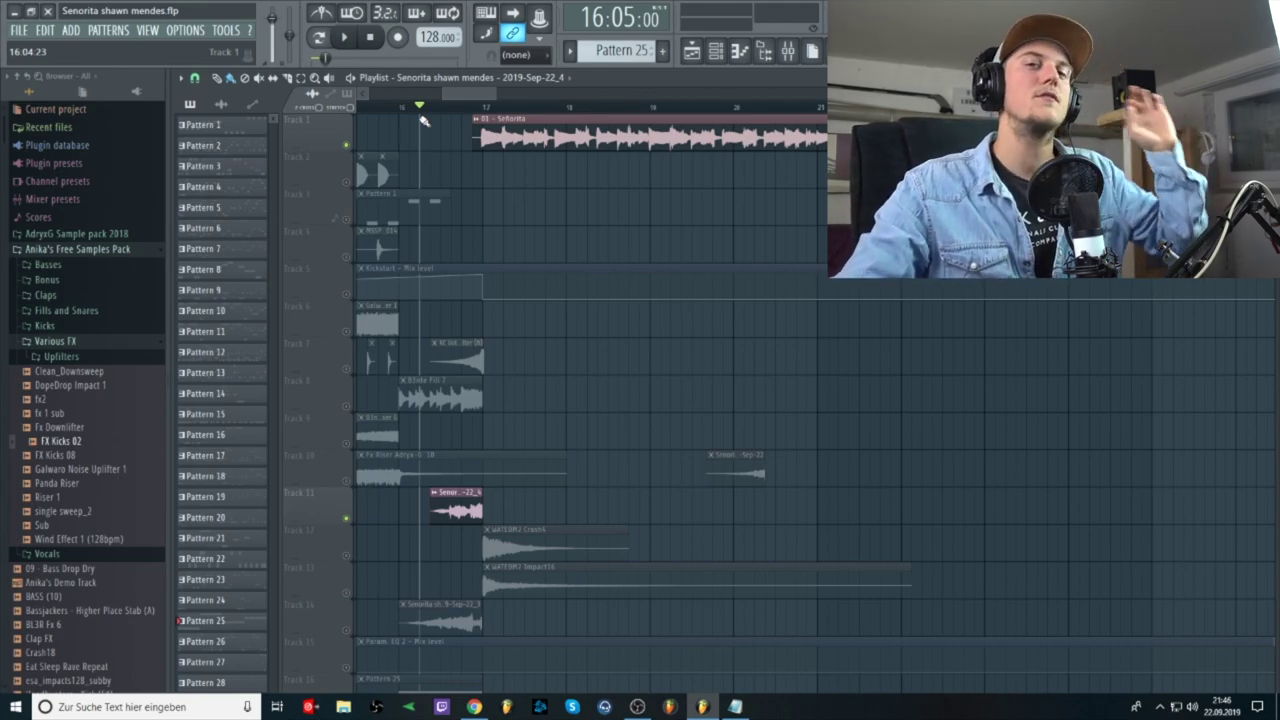
# Delete the reversed vocal clip from Track 11, and enable Track 14 to play its vocal effect from 16:01:00
pyautogui.press('Delete')
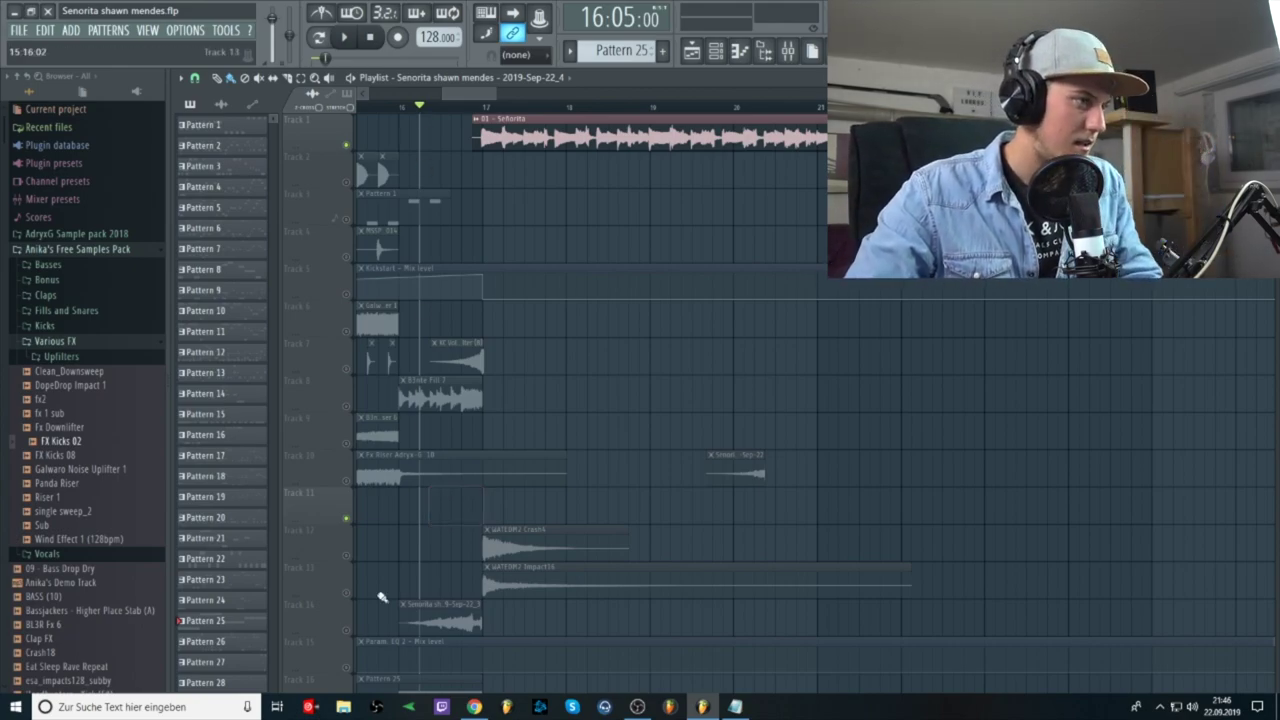
pyautogui.click(352, 632)
pyautogui.click(406, 110)
pyautogui.press('space')
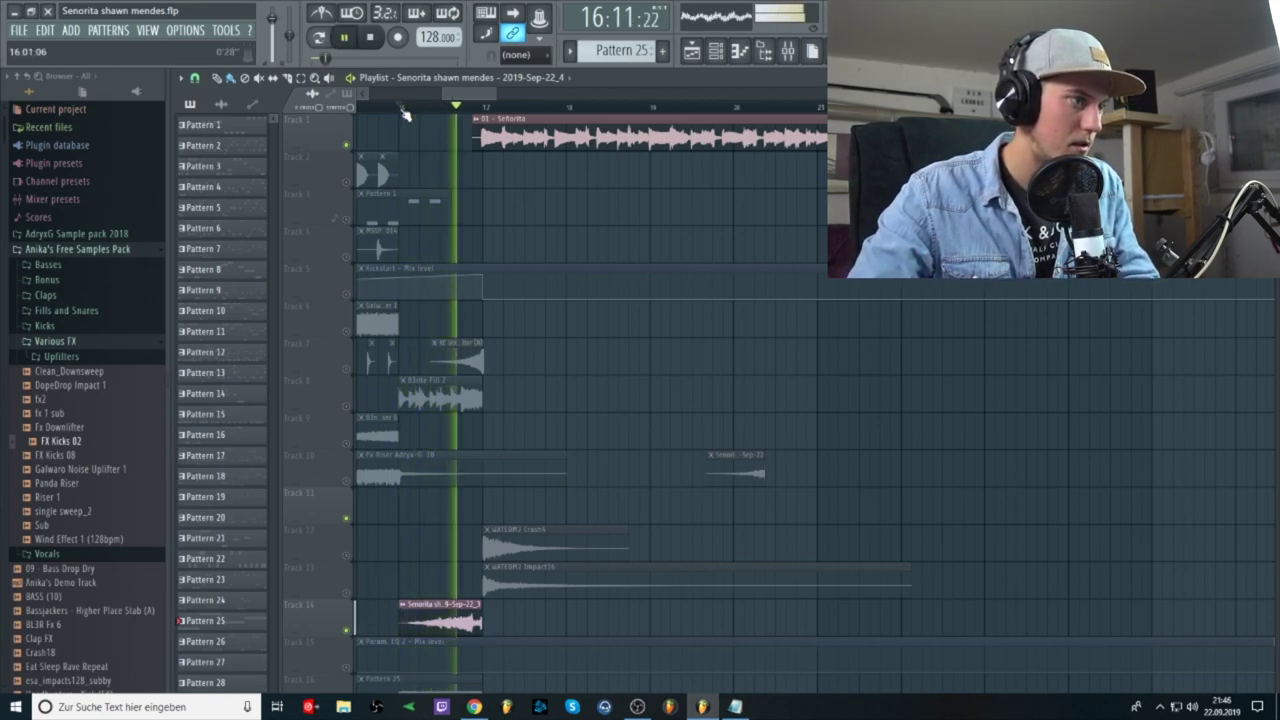
pyautogui.press('space')
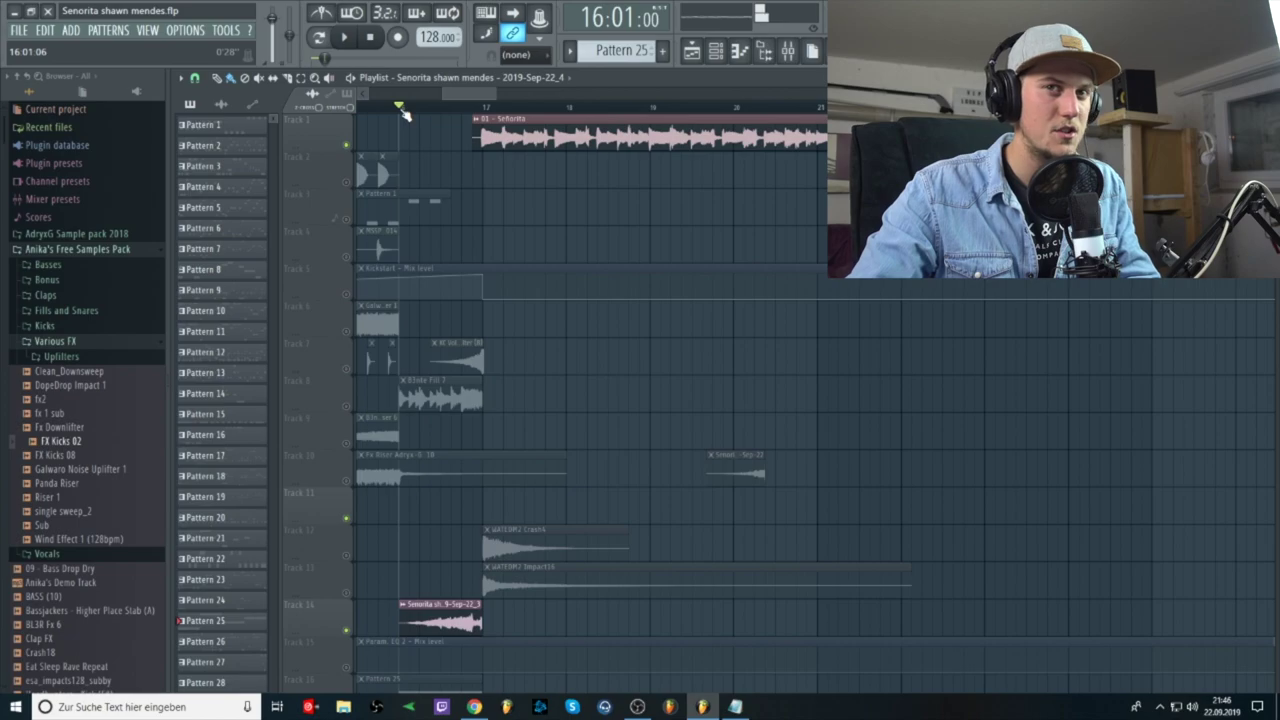
# Play the soloed Track 14 vocal effect with the Señorita vocal from 16:01:00, and close the Edison window
pyautogui.press('space')
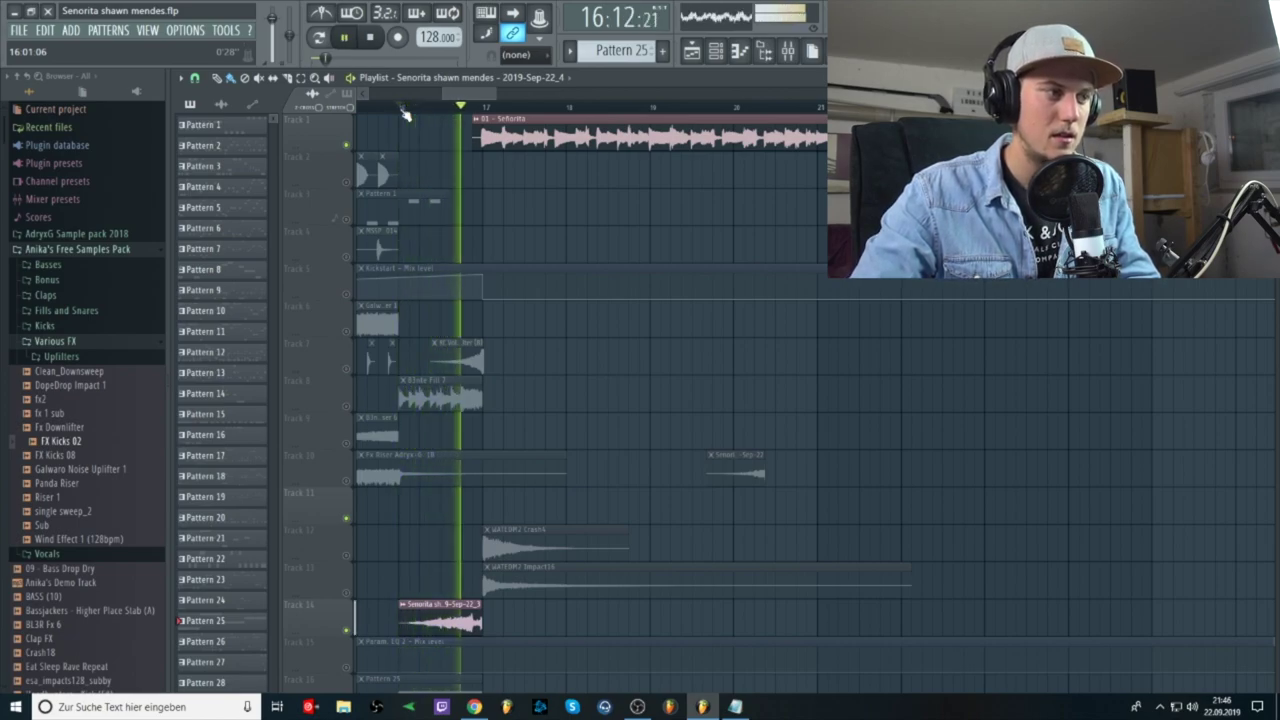
pyautogui.press('space')
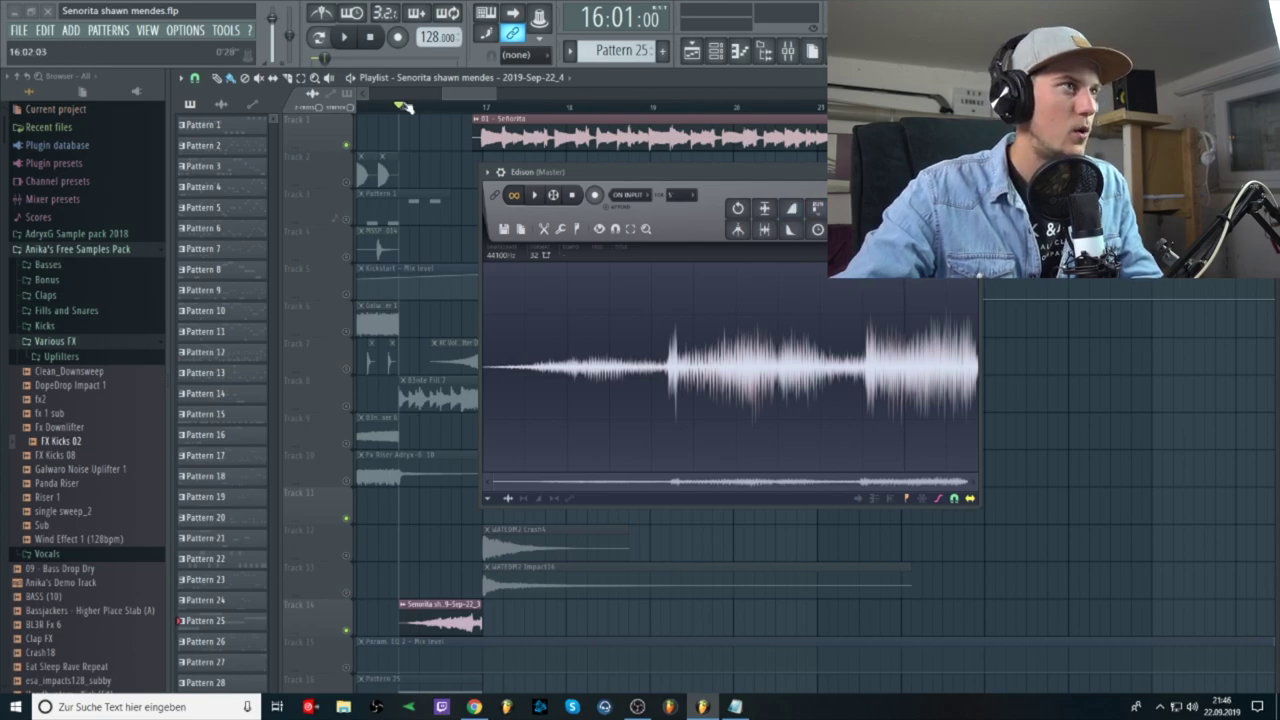
pyautogui.click(970, 172)
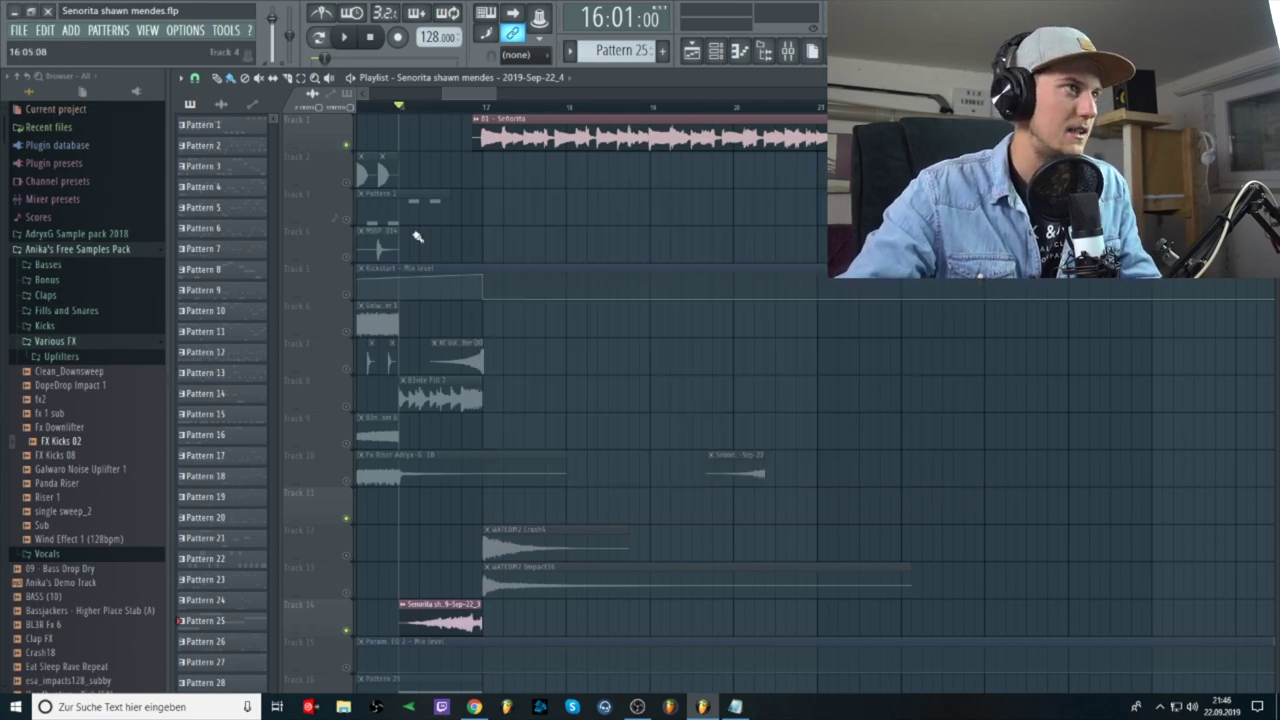
# Unsolo the playlist tracks and play the full transition into the vocal from 16:01:00
pyautogui.rightClick(346, 145)
pyautogui.scroll(-4, 376, 569)
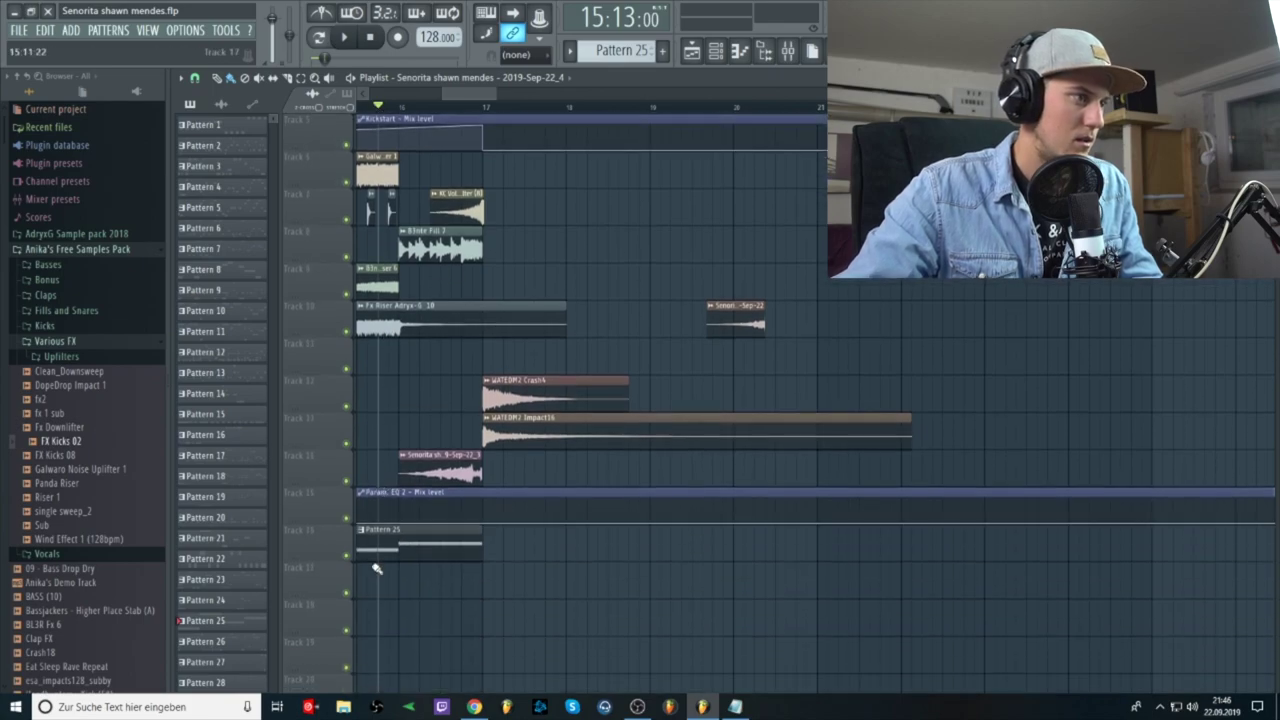
pyautogui.scroll(4, 350, 567)
pyautogui.press('space')
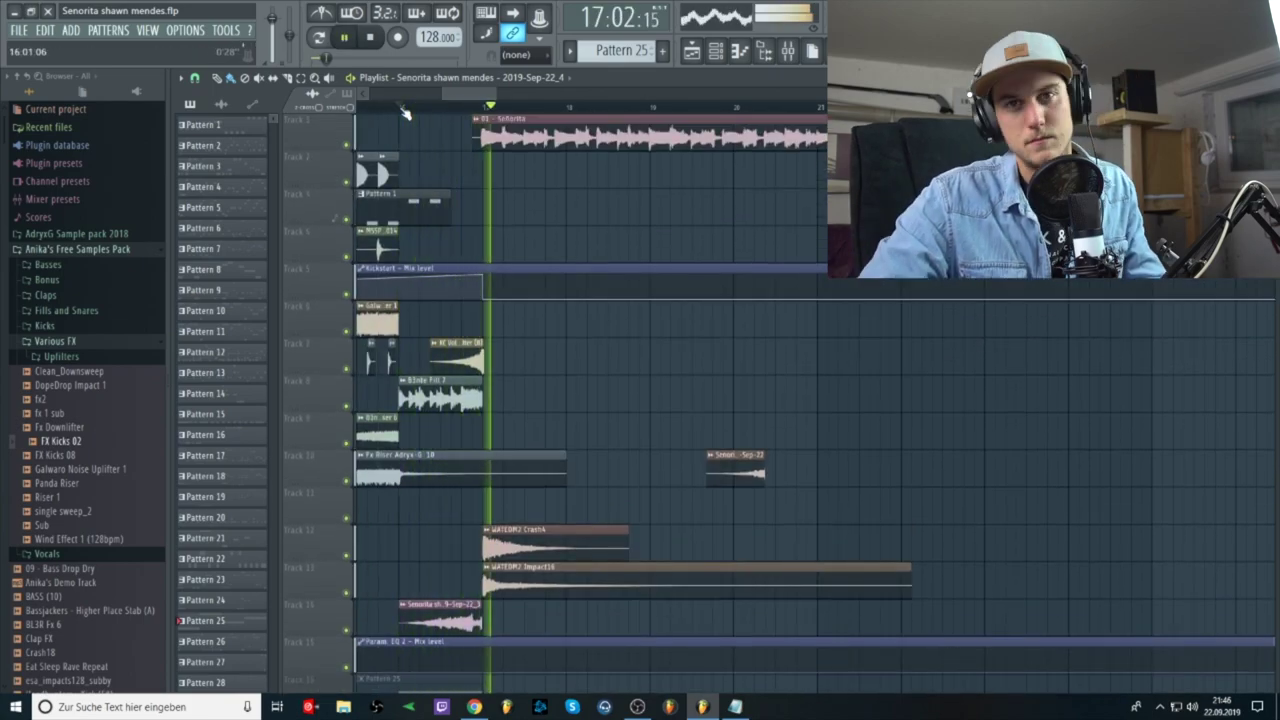
pyautogui.press('space')
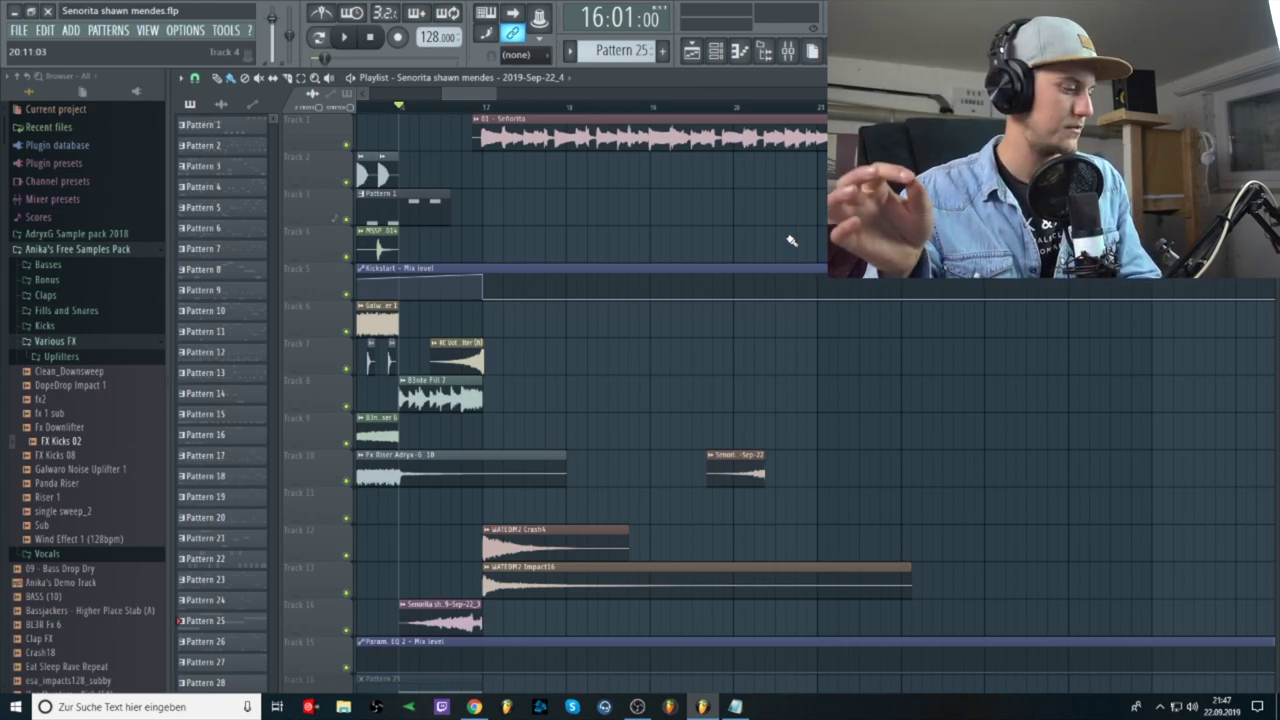
# Solo the kick on Track 2 together with Pattern 1 on Track 3, and play them from 9:01:00
pyautogui.moveTo(468, 94); pyautogui.dragTo(368, 96)
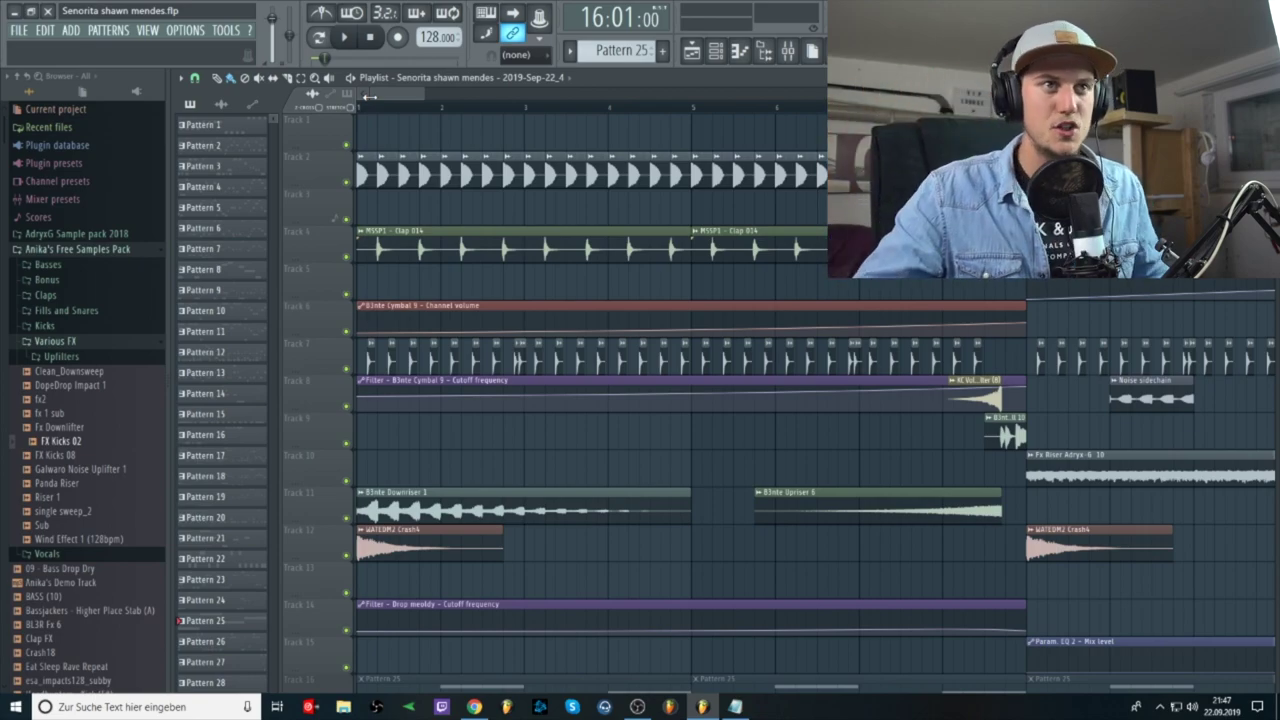
pyautogui.rightClick(346, 183)
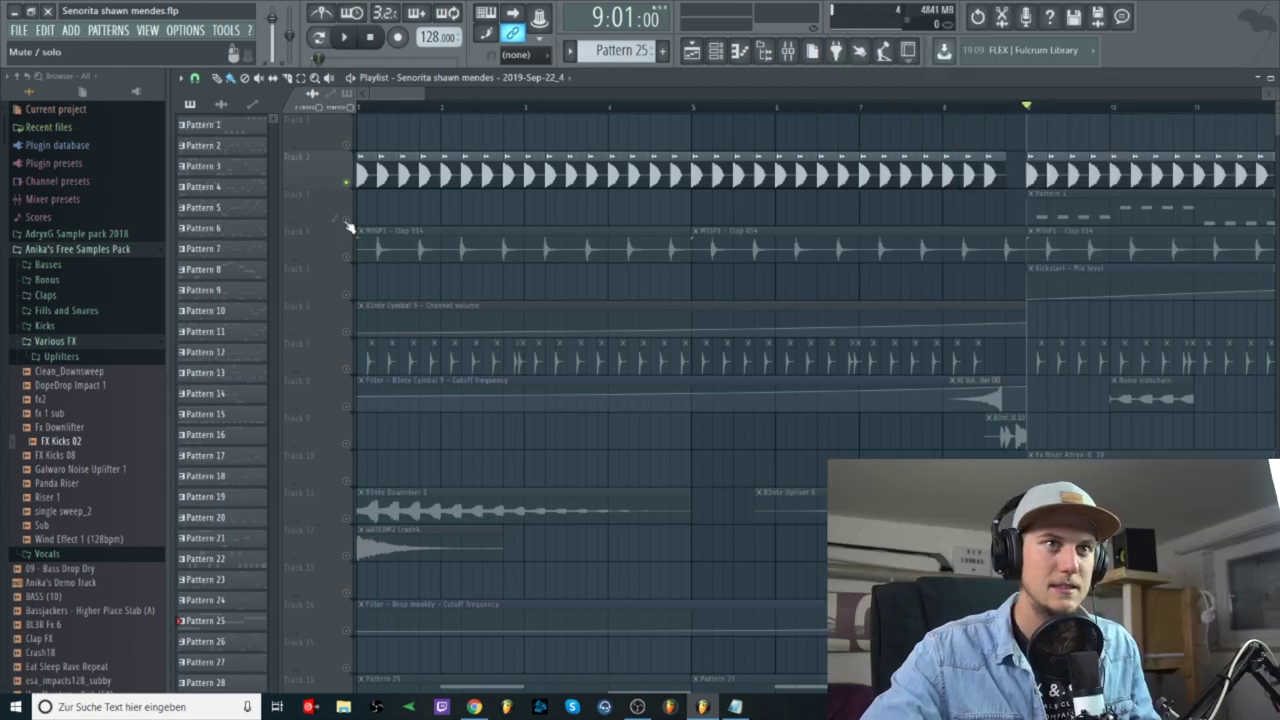
pyautogui.press('space')
pyautogui.moveTo(424, 91); pyautogui.dragTo(655, 92)
pyautogui.press('space')
# Show Pattern 1's channels and play the kick from 9:01:00 with Sub Bass, then with 03 Bass E and B3nte Bass F added
pyautogui.doubleClick(494, 213)
pyautogui.click(1218, 92)
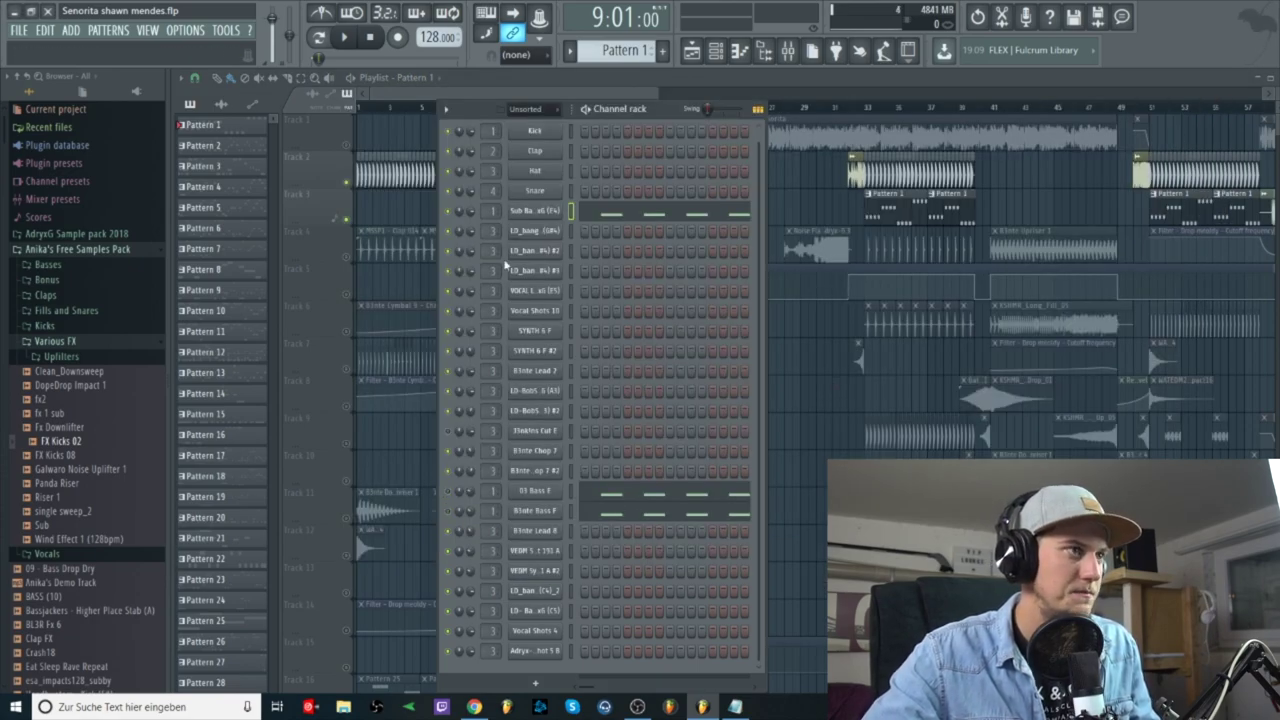
pyautogui.moveTo(654, 109); pyautogui.dragTo(912, 118)
pyautogui.press('space')
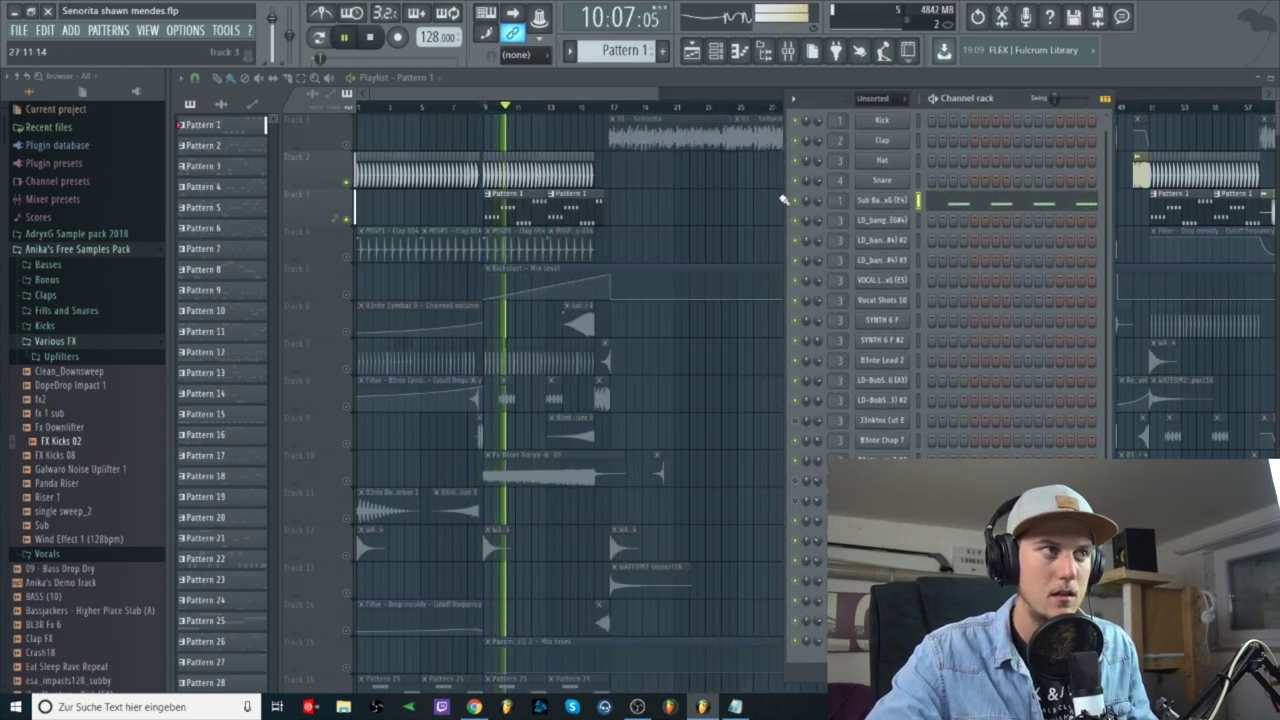
pyautogui.press('space')
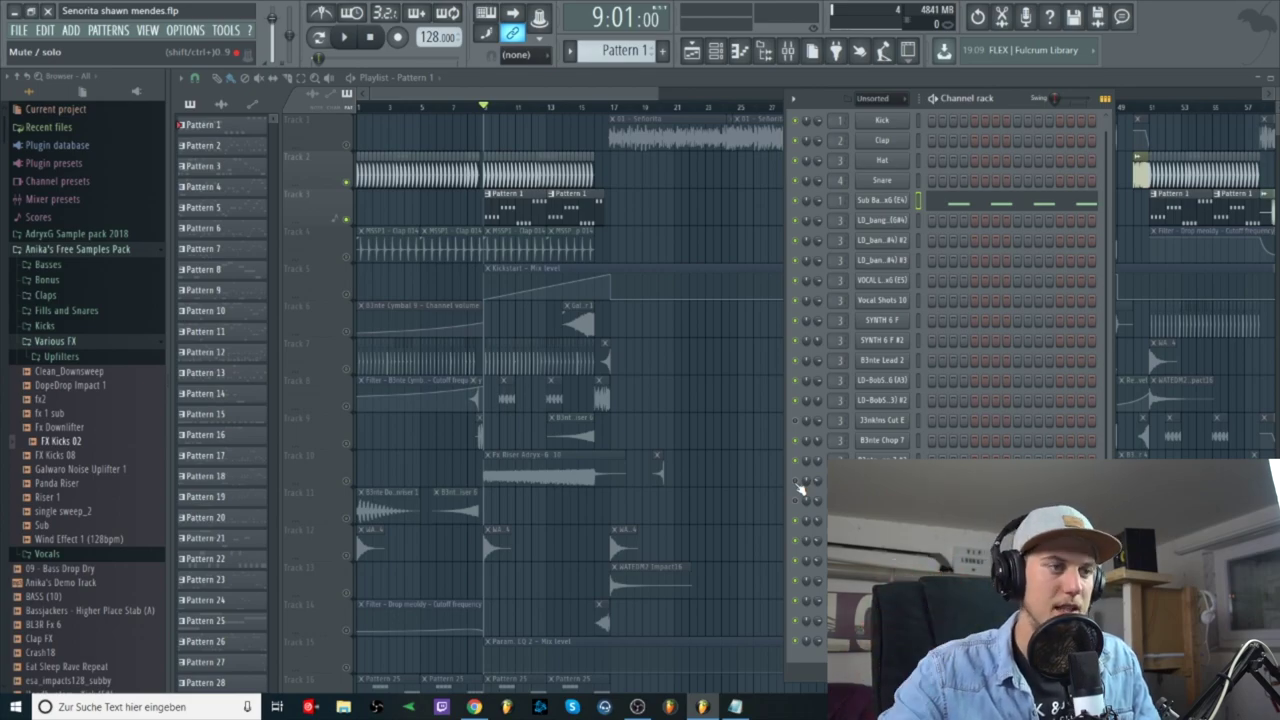
pyautogui.press('space')
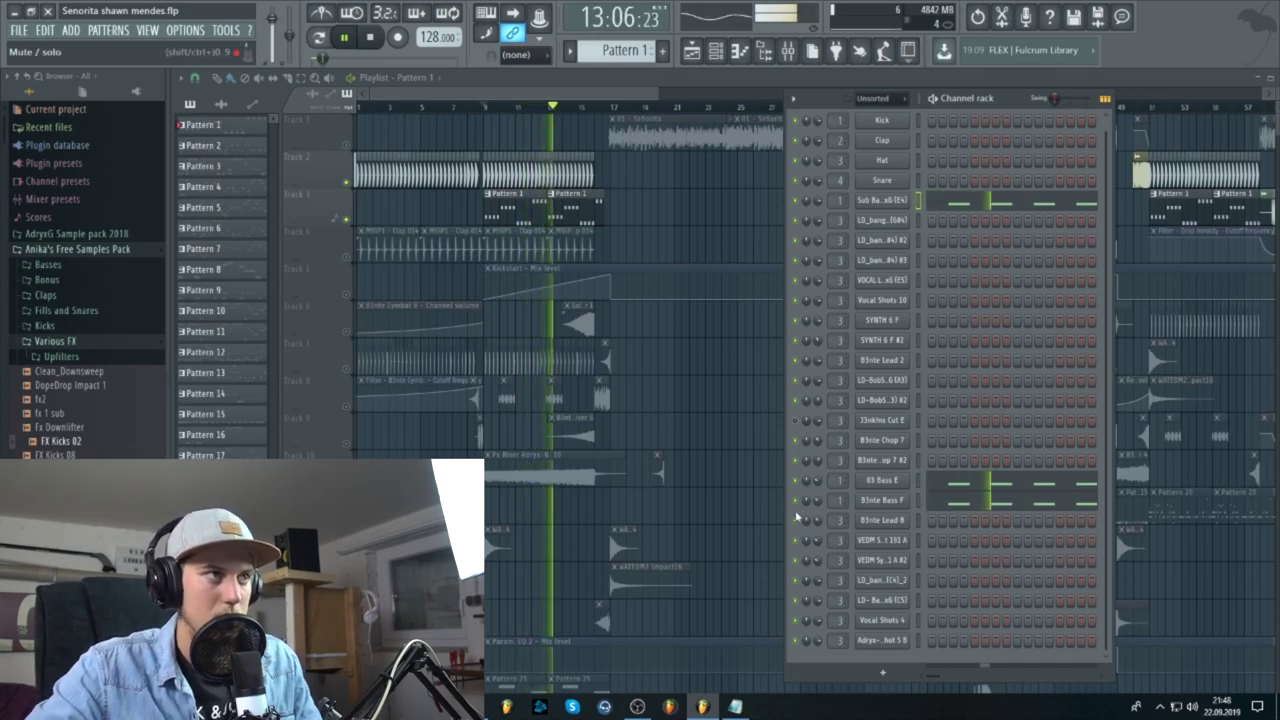
pyautogui.press('space')
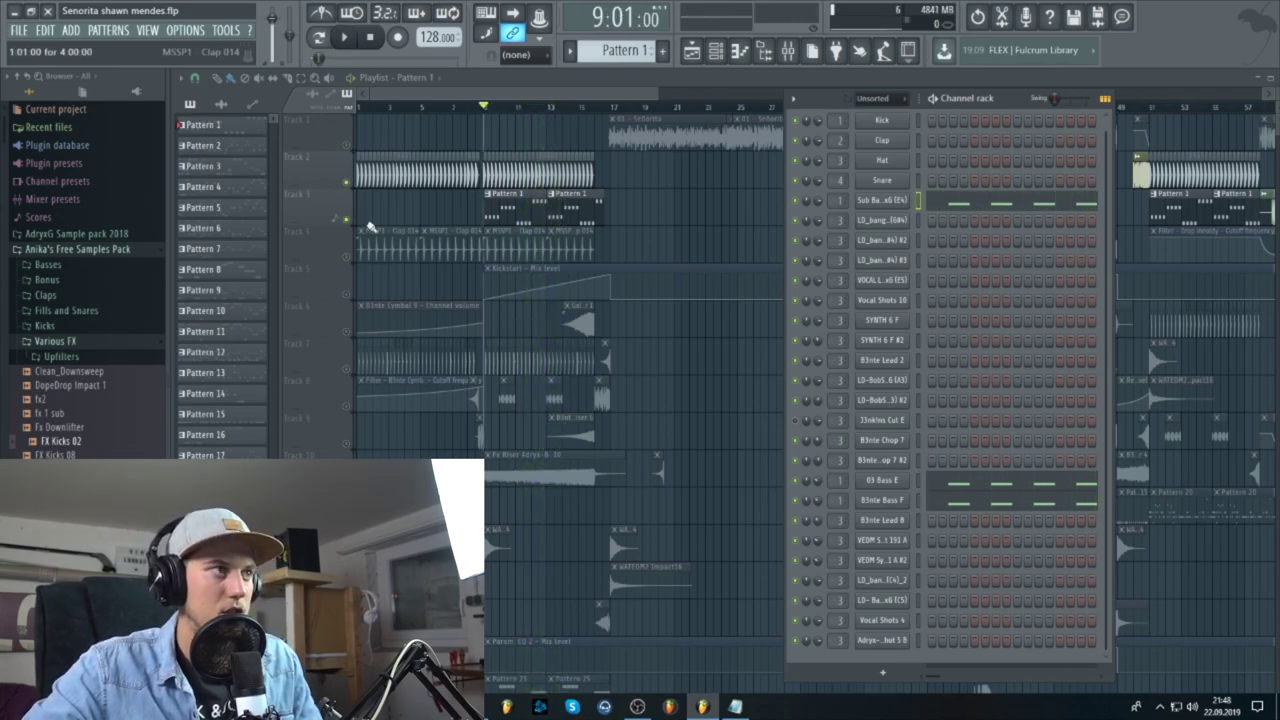
# Play the full arrangement from 1:01:00 with all tracks enabled, and bring Pattern 1's channels back into view
pyautogui.press('F6')
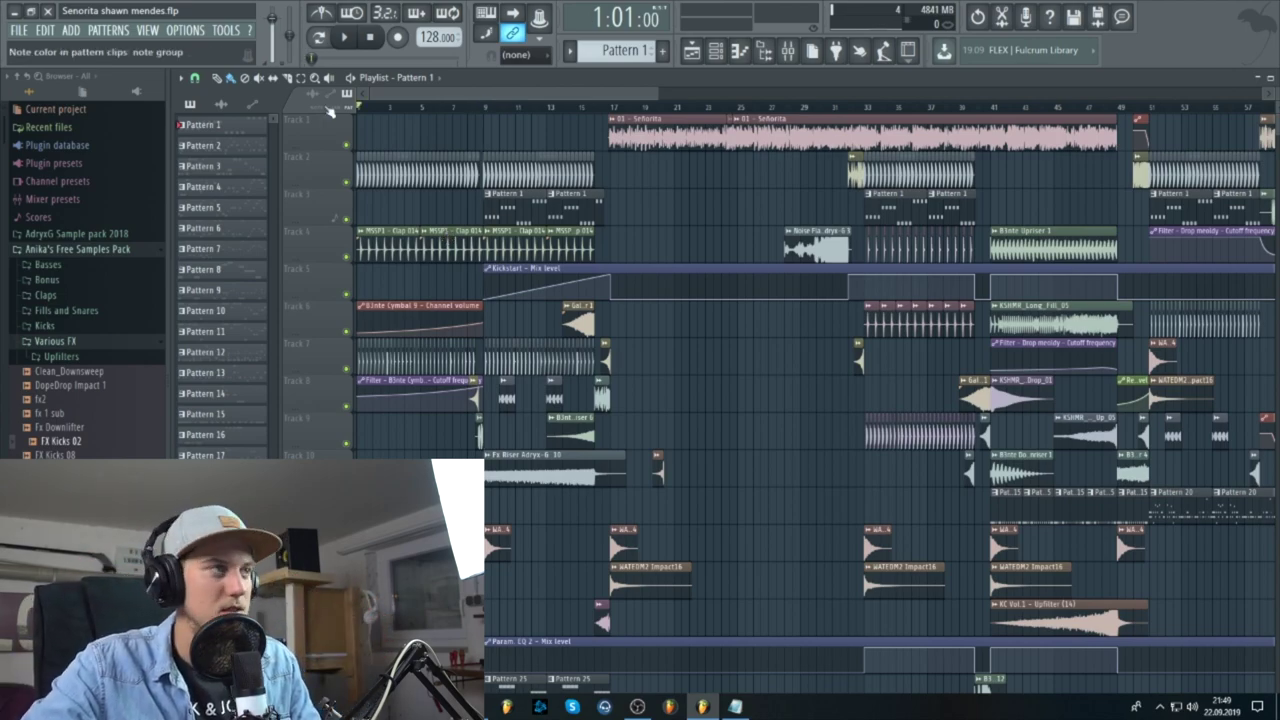
pyautogui.press('space')
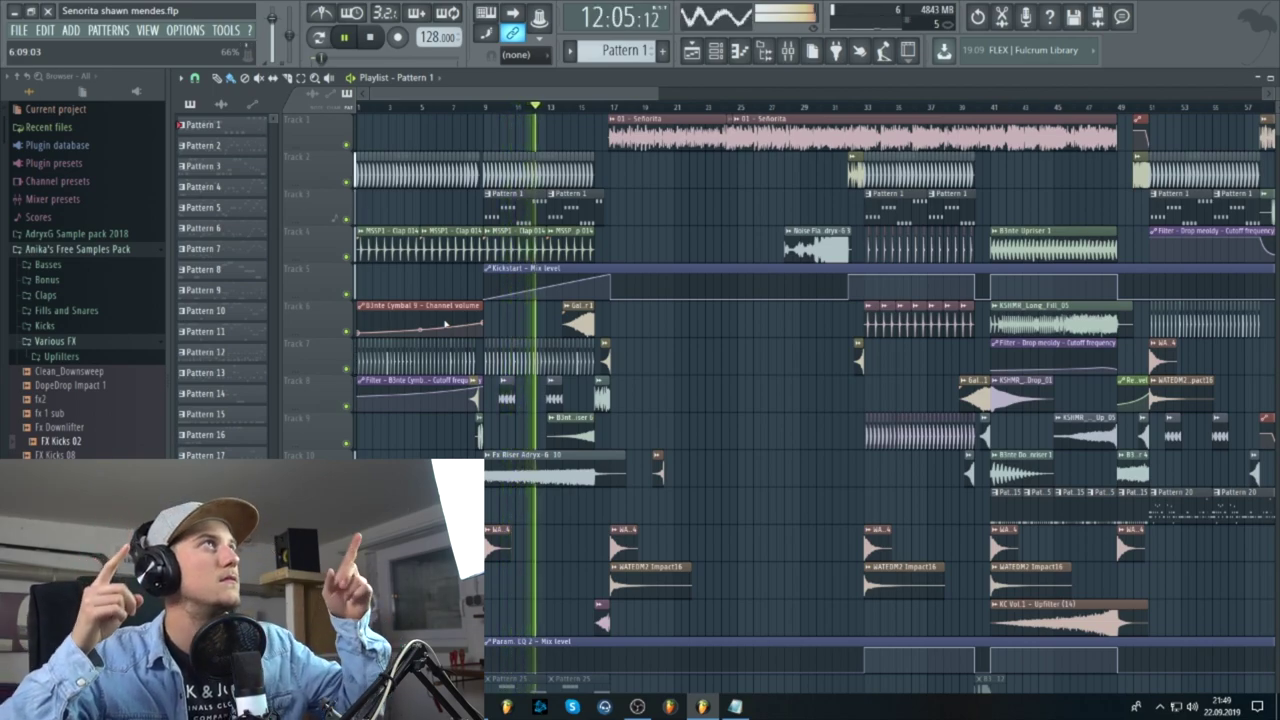
pyautogui.press('space')
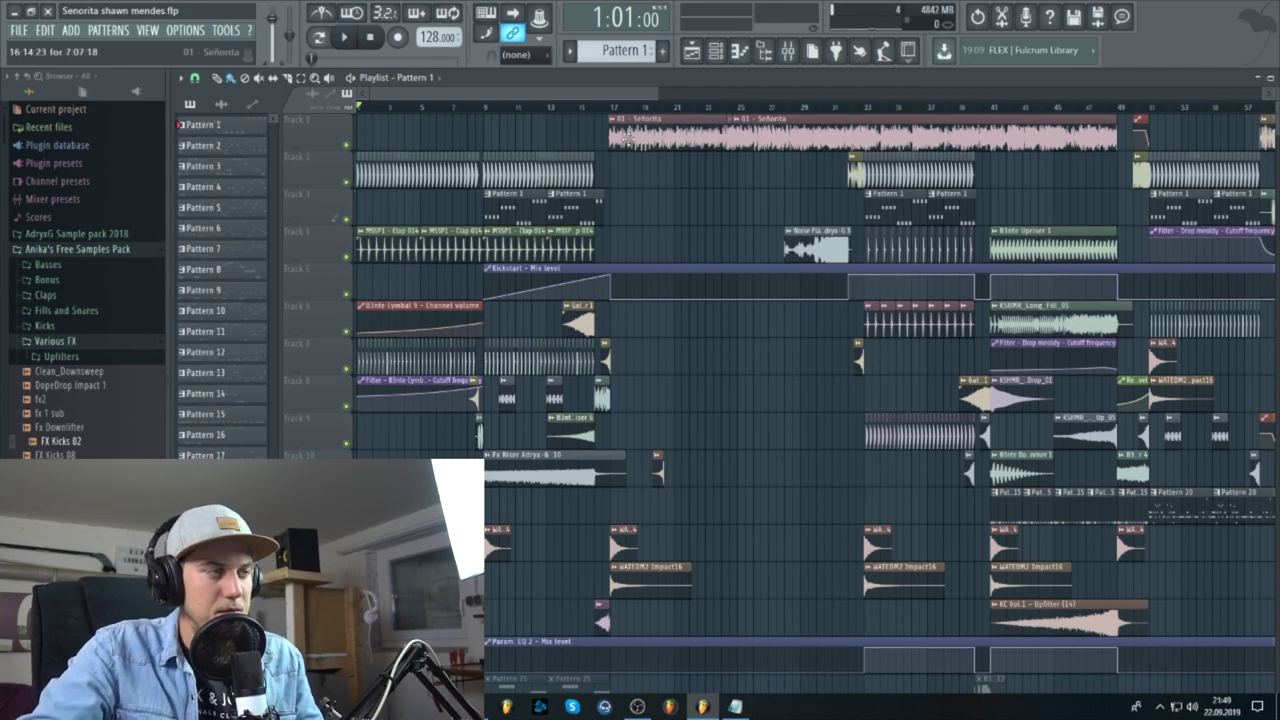
pyautogui.doubleClick(511, 205)
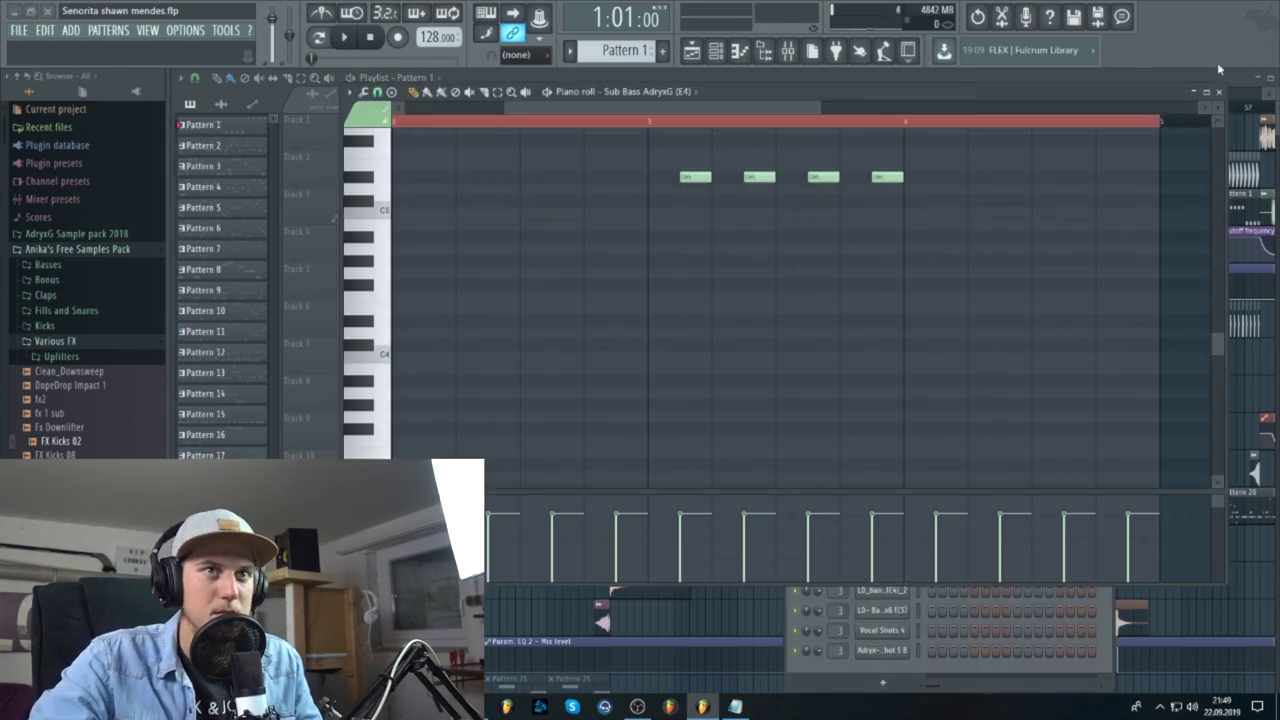
pyautogui.click(1218, 92)
# Preview samples from the Offbeat Basses and Percussion folders of the B3nte Sample Pack, and collapse the pack
pyautogui.click(84, 347)
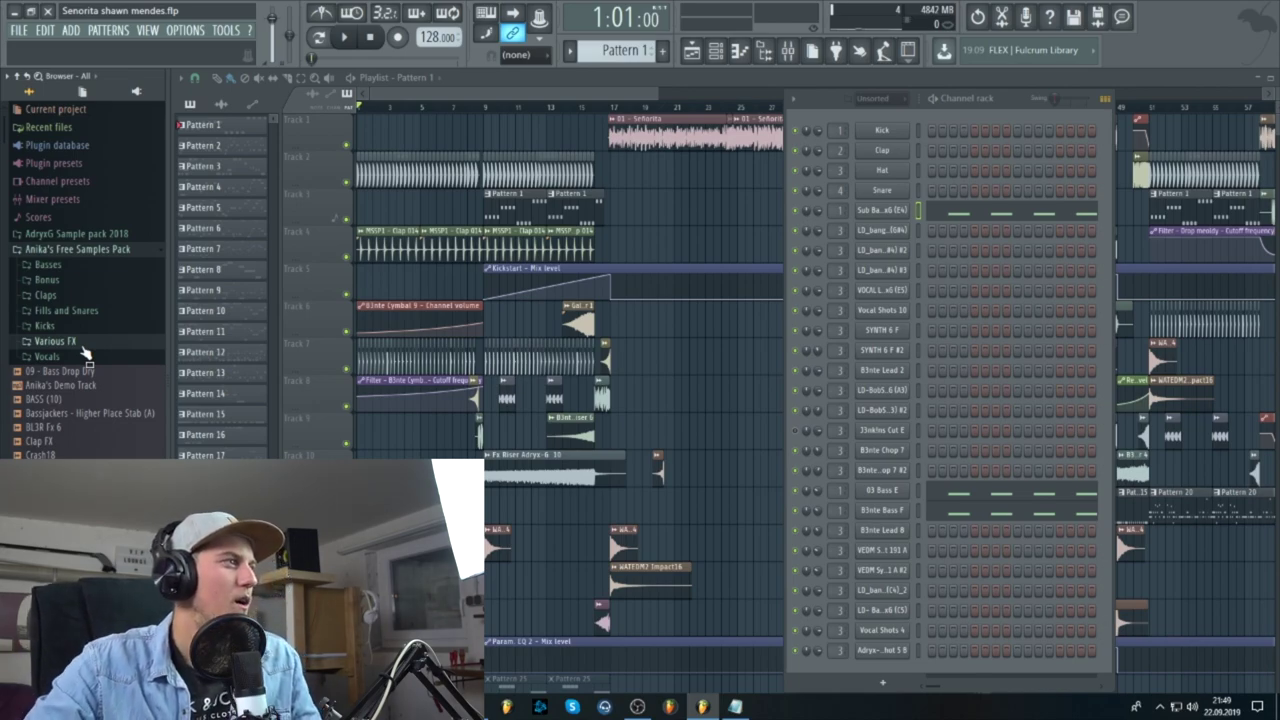
pyautogui.click(115, 250)
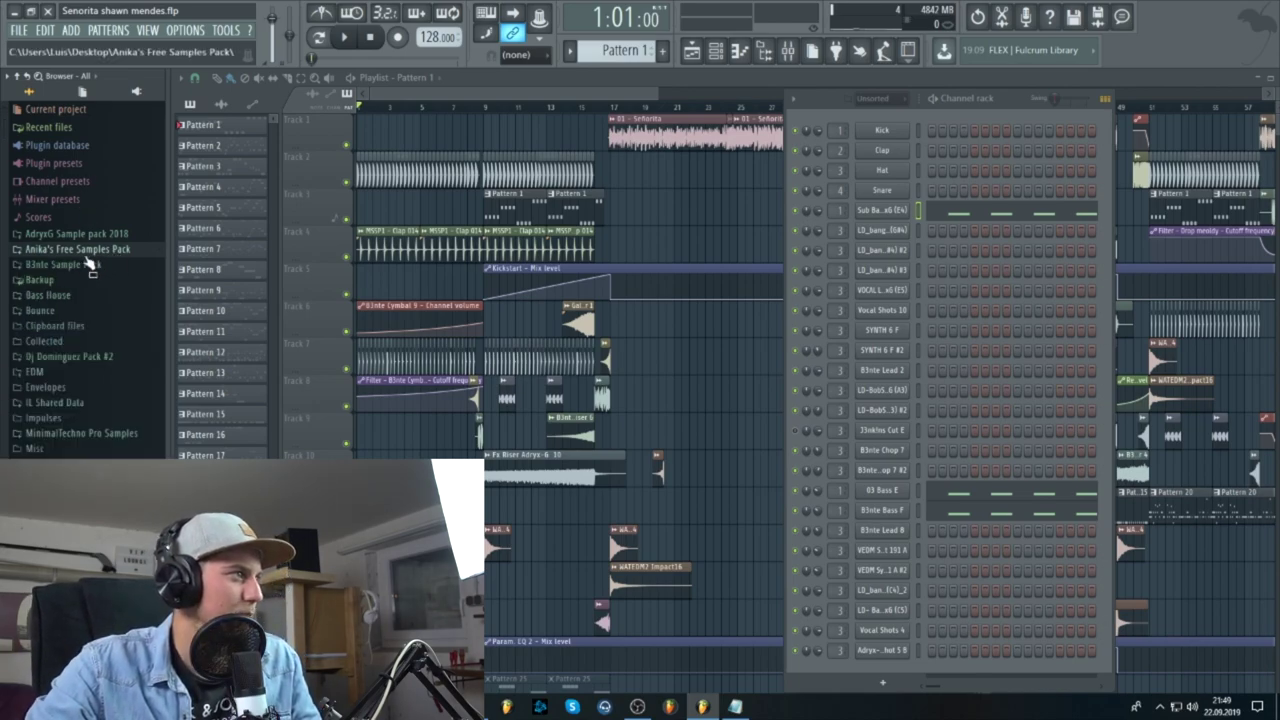
pyautogui.click(88, 263)
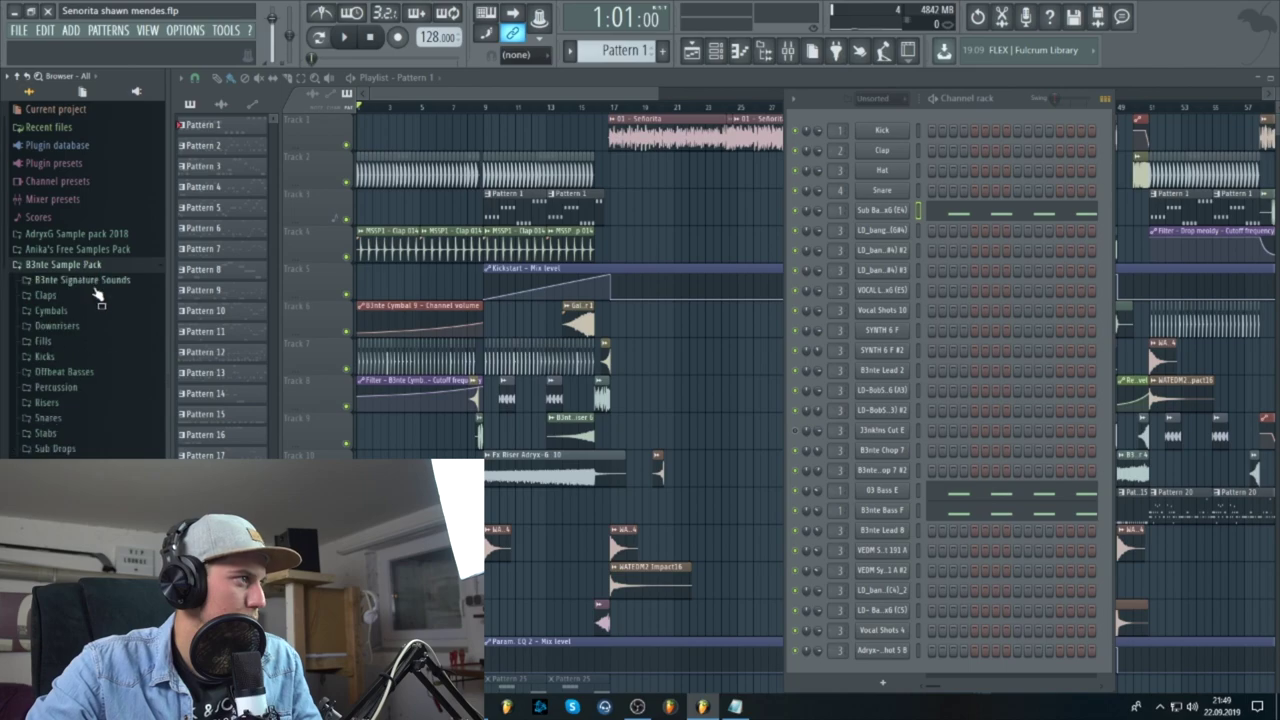
pyautogui.click(100, 372)
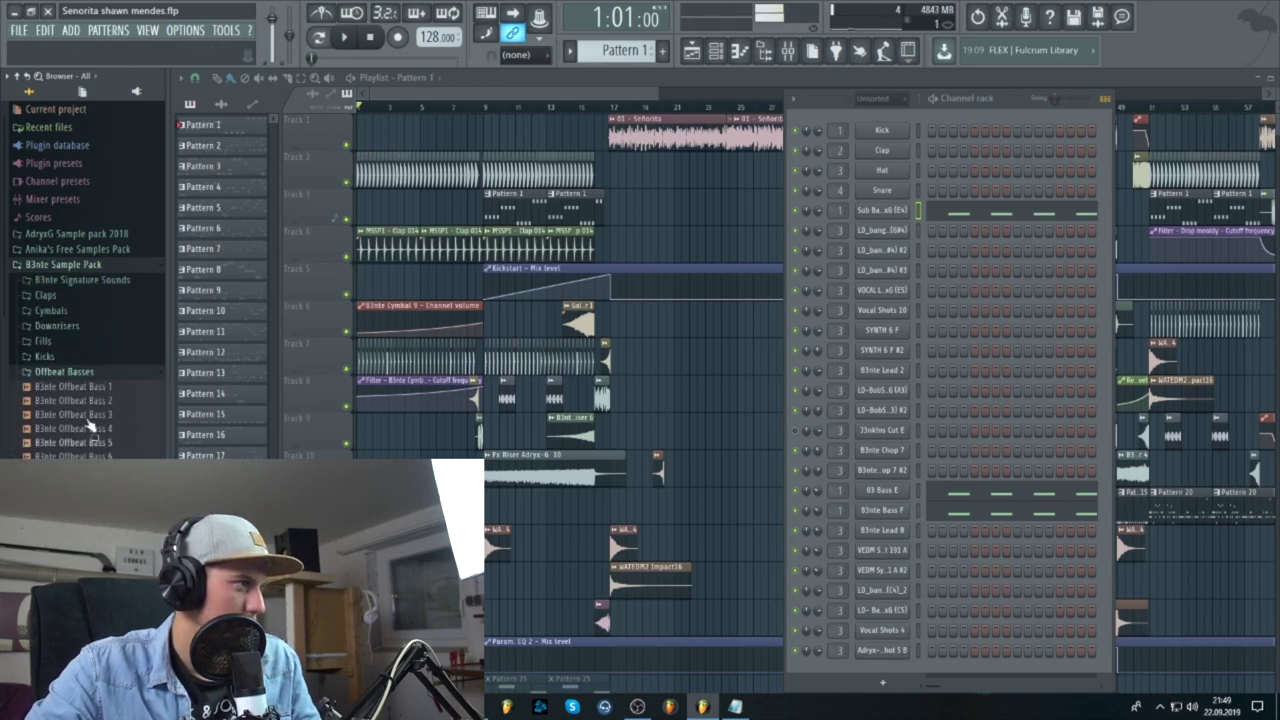
pyautogui.click(75, 372)
pyautogui.click(83, 388)
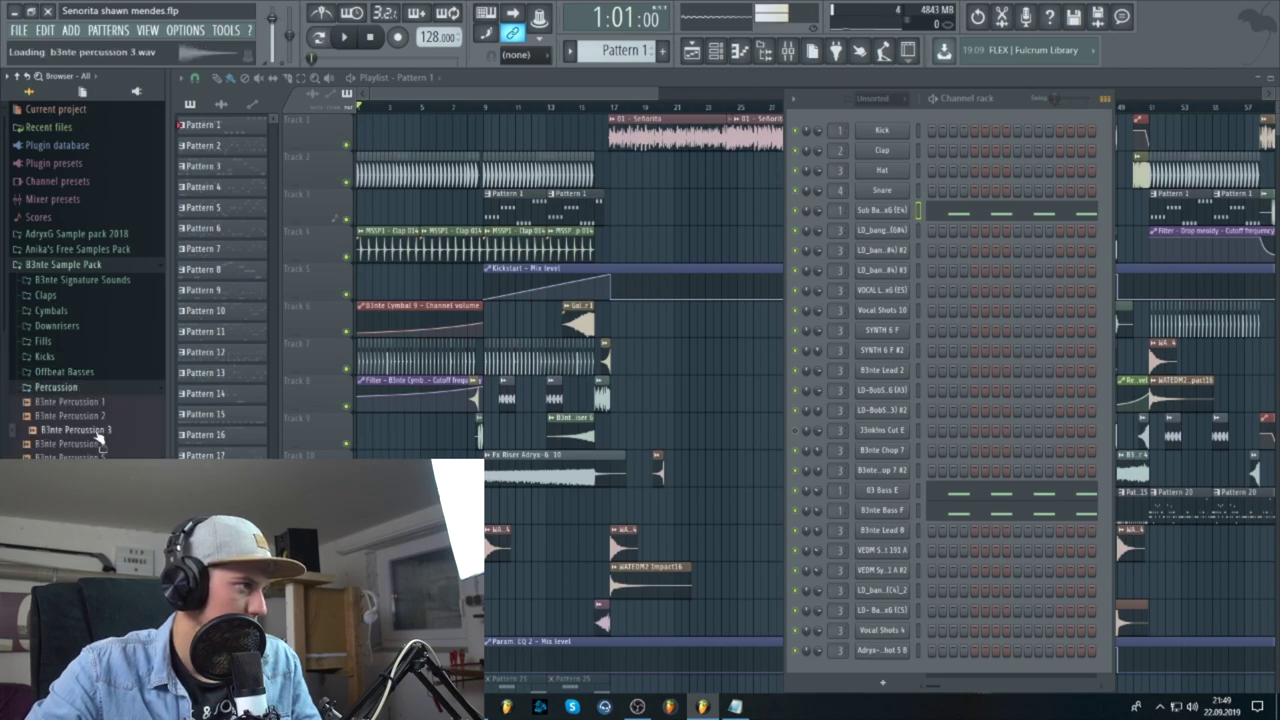
pyautogui.click(65, 371)
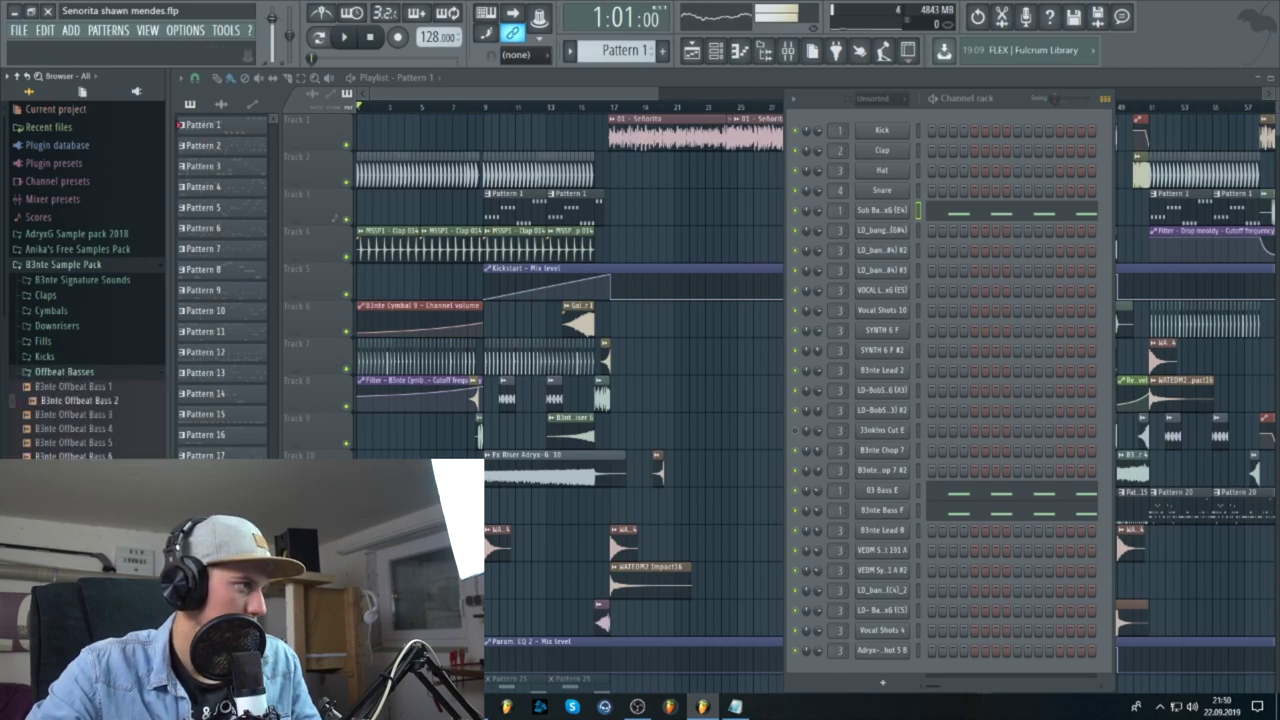
pyautogui.click(77, 371)
pyautogui.click(75, 266)
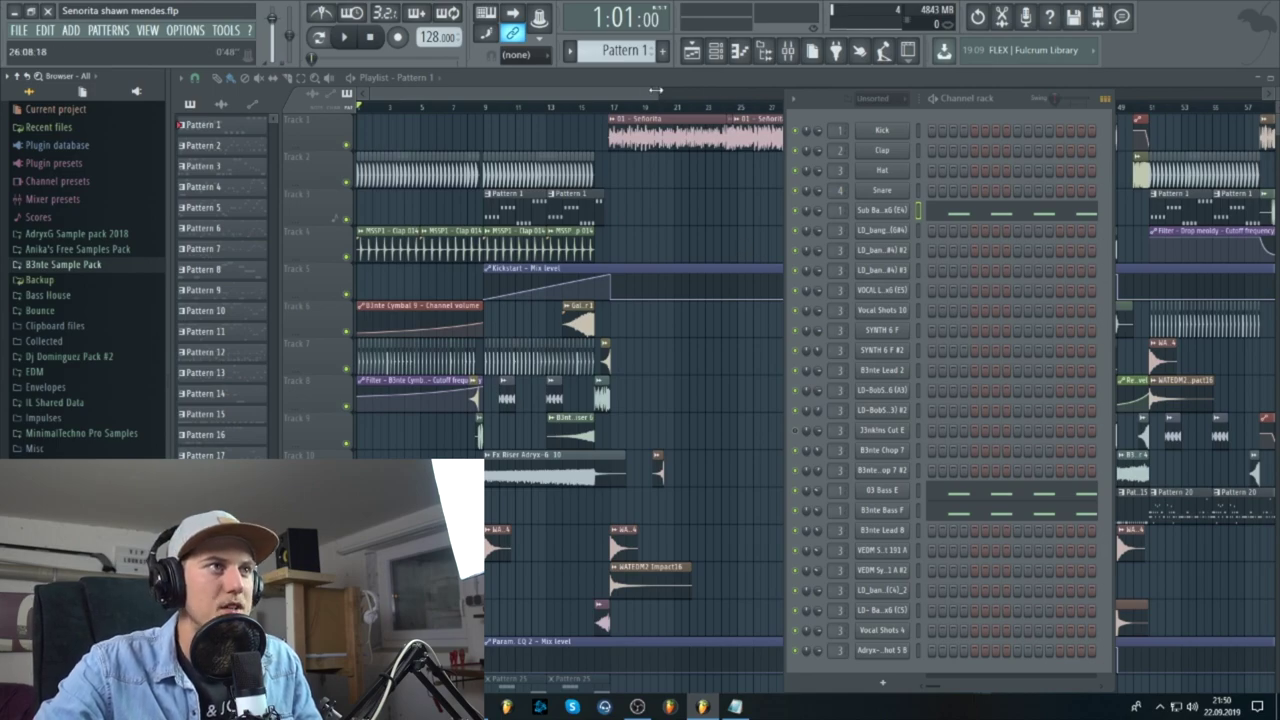
# Select the section from bar 49 to bar 51, solo Track 11, and play Pattern 15 from 49:01:00
pyautogui.press('F6')
pyautogui.moveTo(655, 90); pyautogui.dragTo(884, 142)
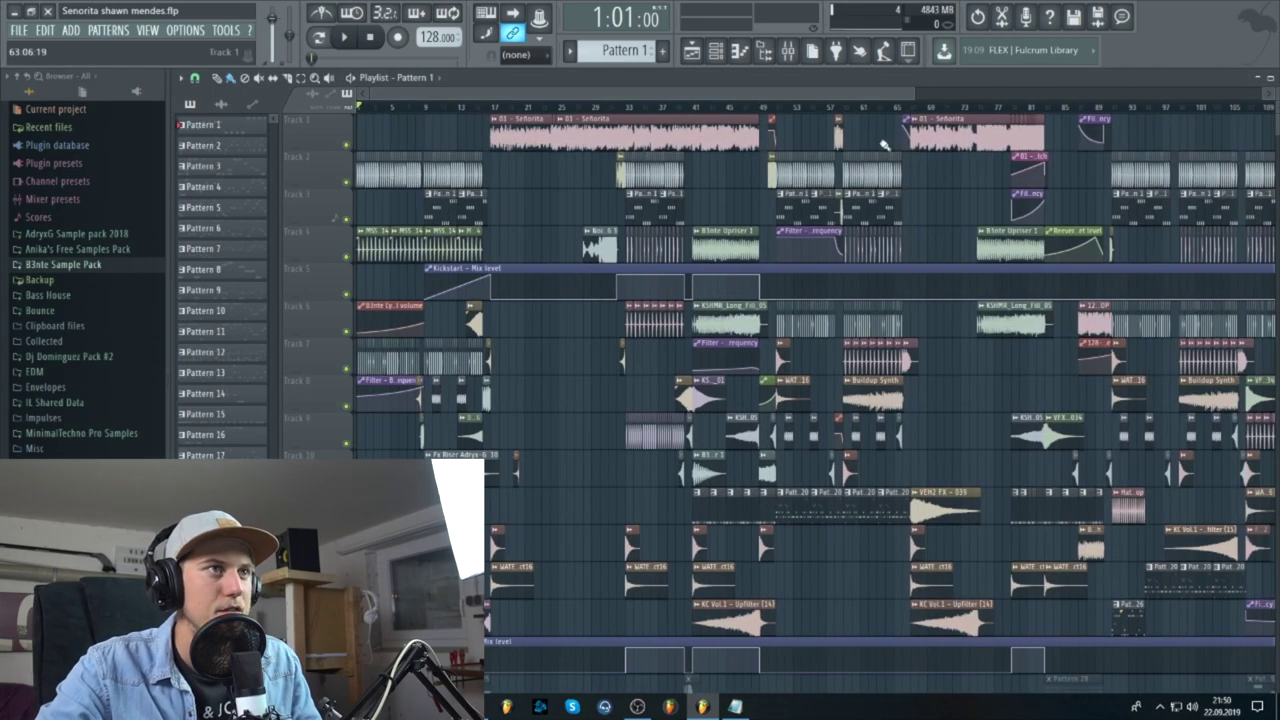
pyautogui.scroll(3, 890, 142)
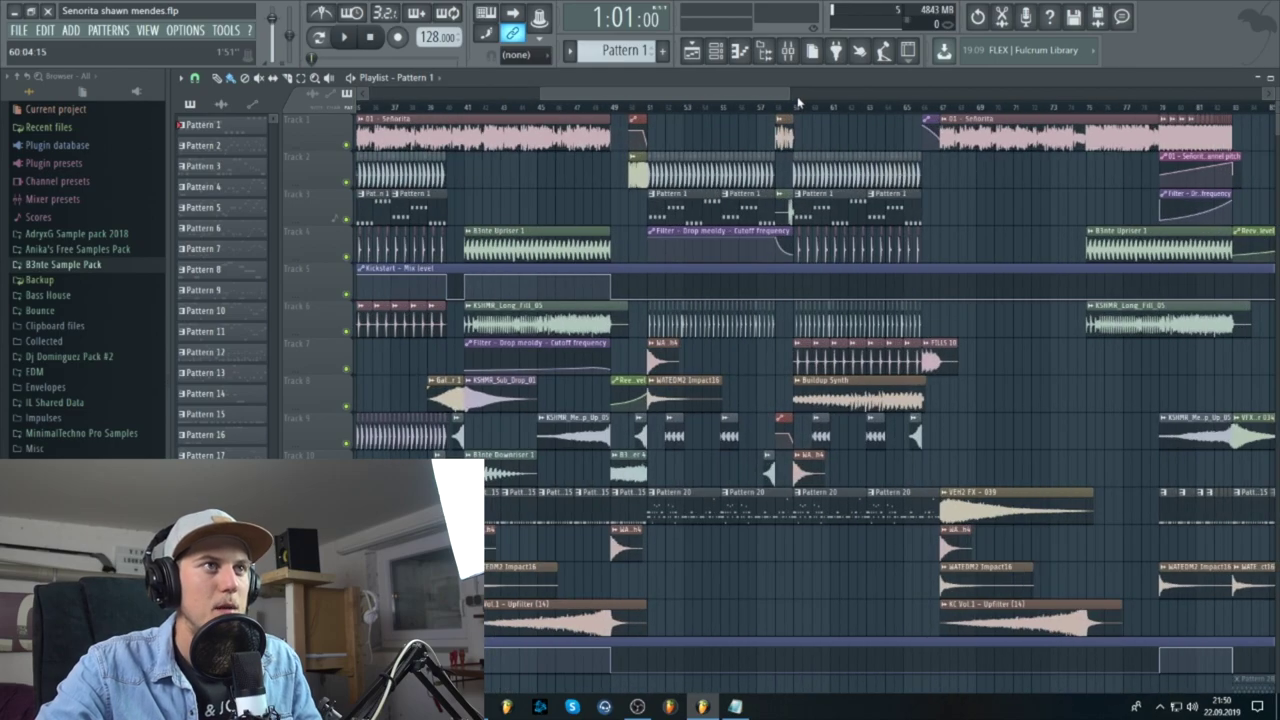
pyautogui.moveTo(763, 92); pyautogui.dragTo(427, 90)
pyautogui.moveTo(603, 92); pyautogui.dragTo(813, 92)
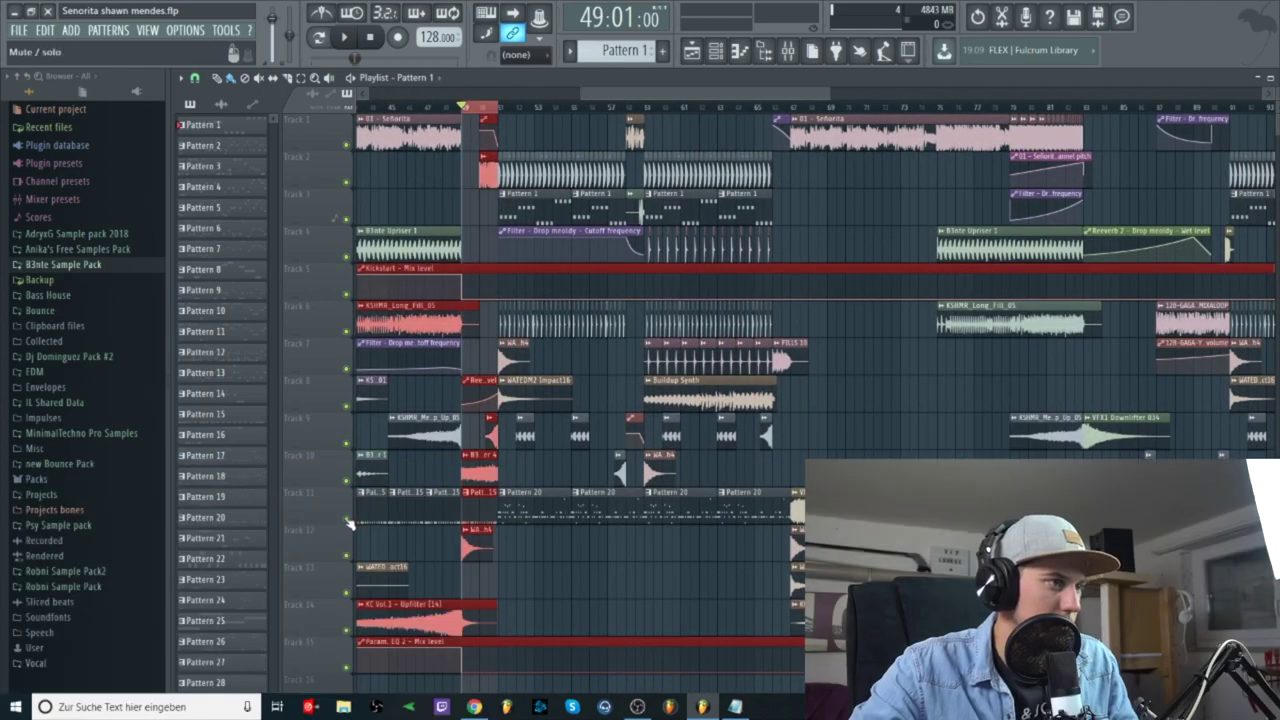
pyautogui.rightClick(349, 522)
pyautogui.press('space')
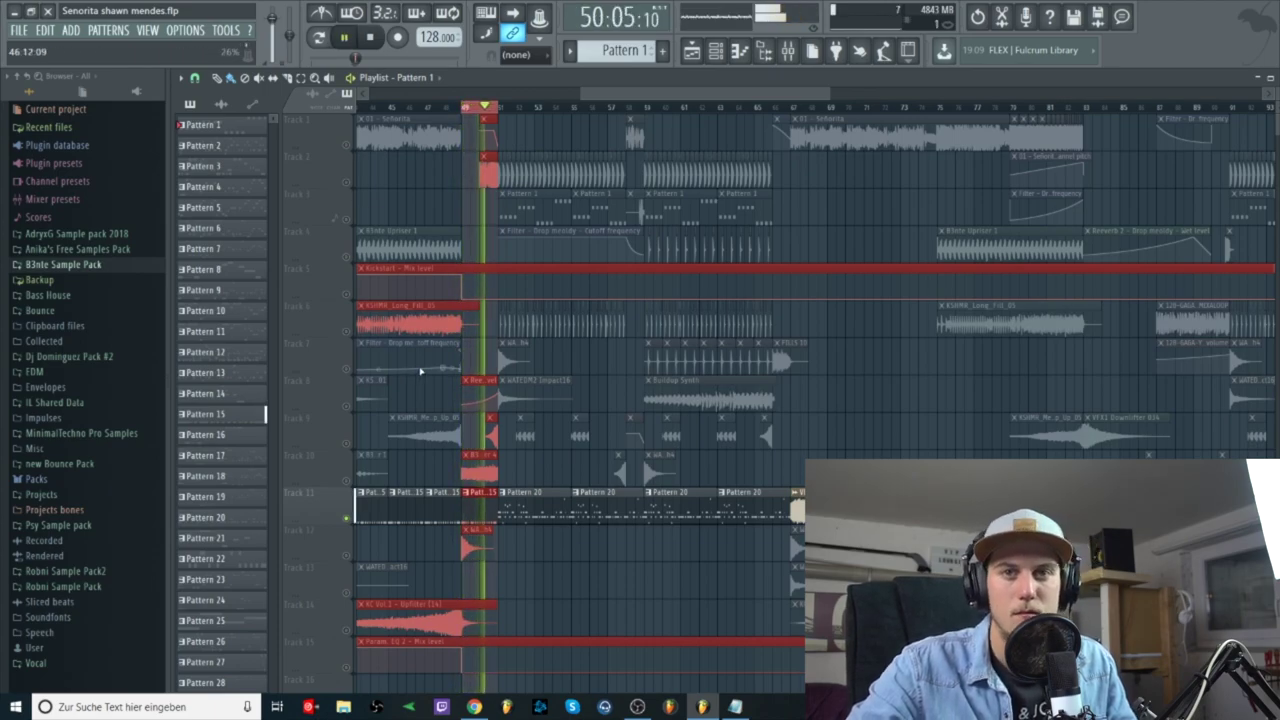
pyautogui.press('space')
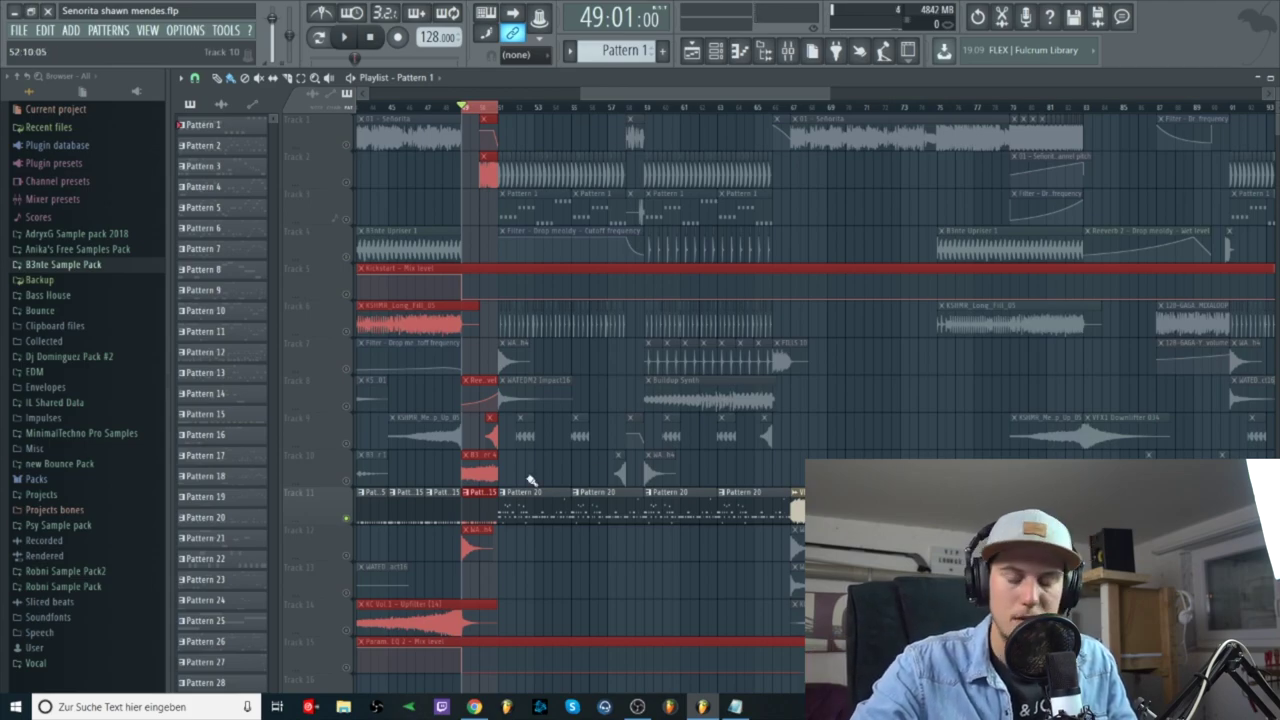
# Examine the B3nte Chop 7 notes in Pattern 15, and view that channel's sample settings
pyautogui.doubleClick(478, 516)
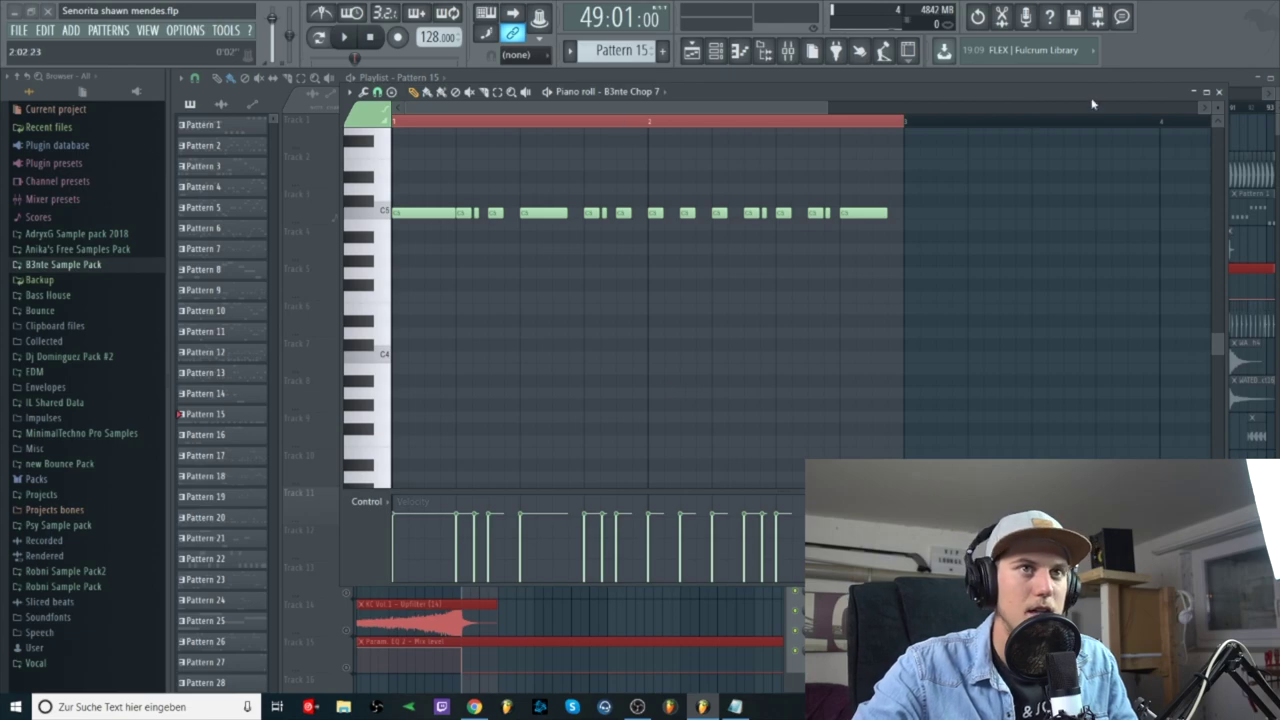
pyautogui.click(1219, 92)
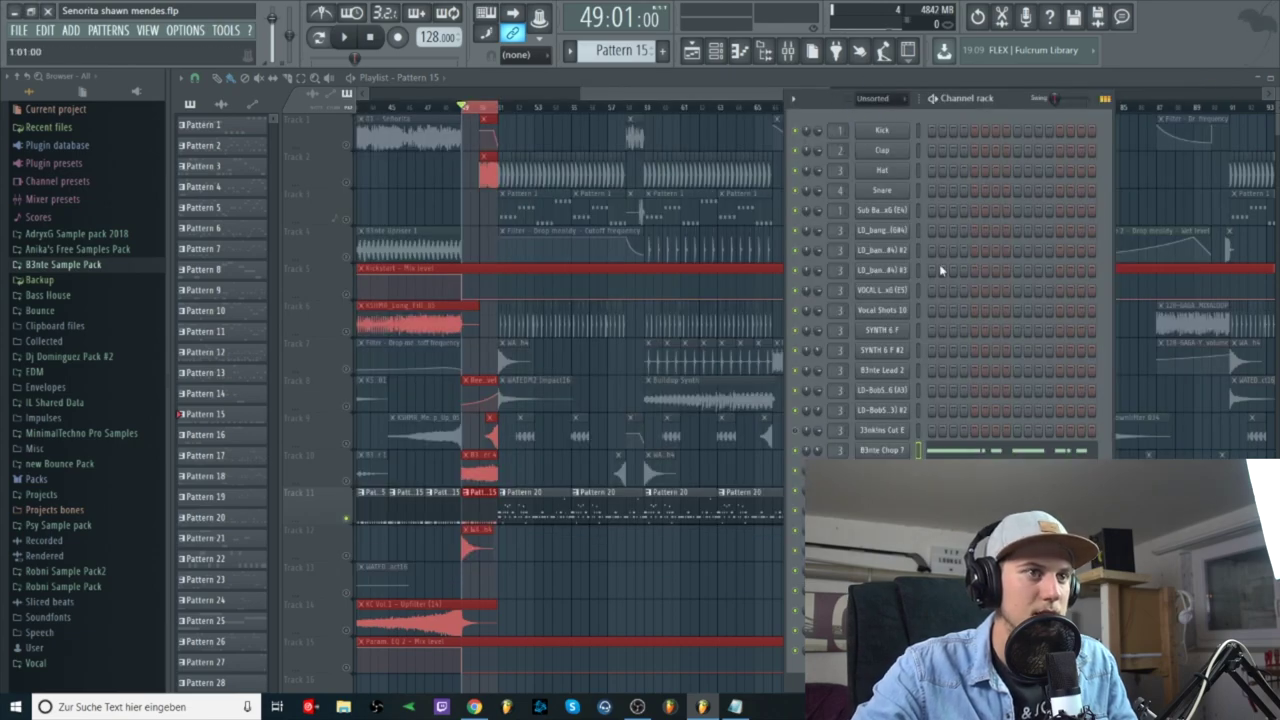
pyautogui.click(885, 451)
pyautogui.moveTo(355, 181); pyautogui.dragTo(999, 207)
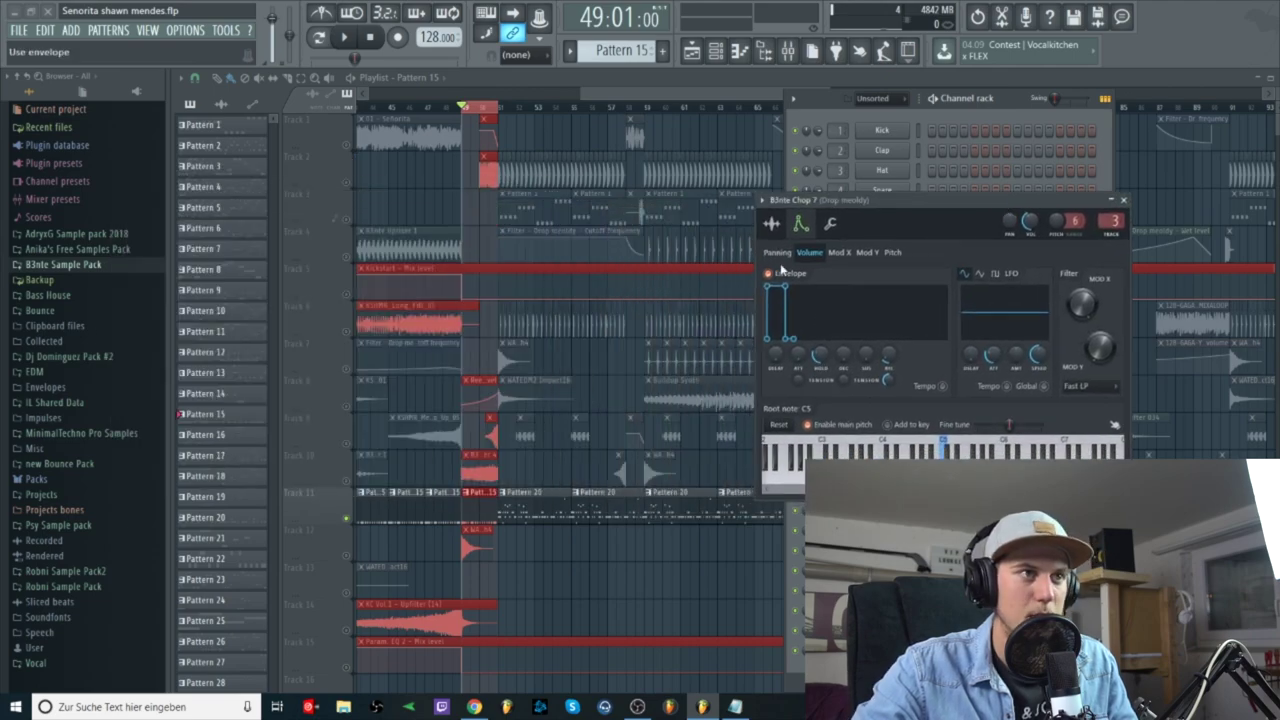
pyautogui.click(772, 225)
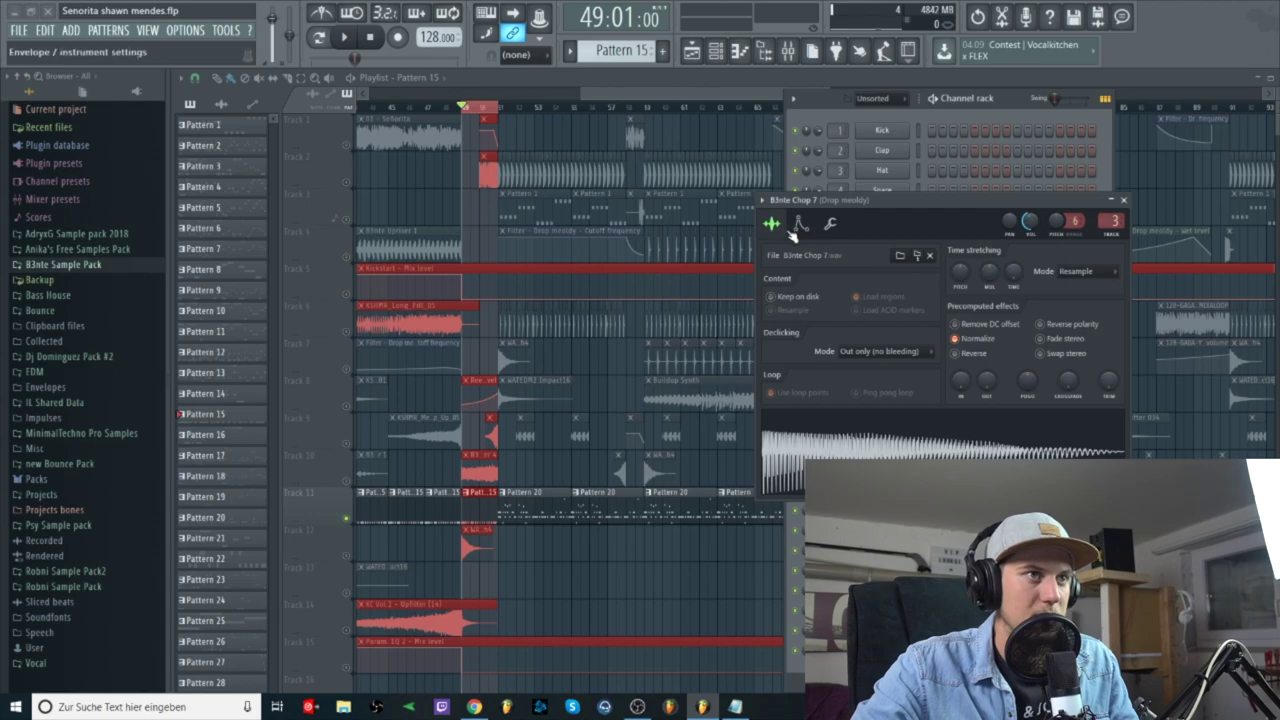
# Create an automation clip for the B3nte Chop 7 channel pitch over bars 49 to 51, enable Track 3, and play the section
pyautogui.moveTo(903, 207); pyautogui.dragTo(840, 188)
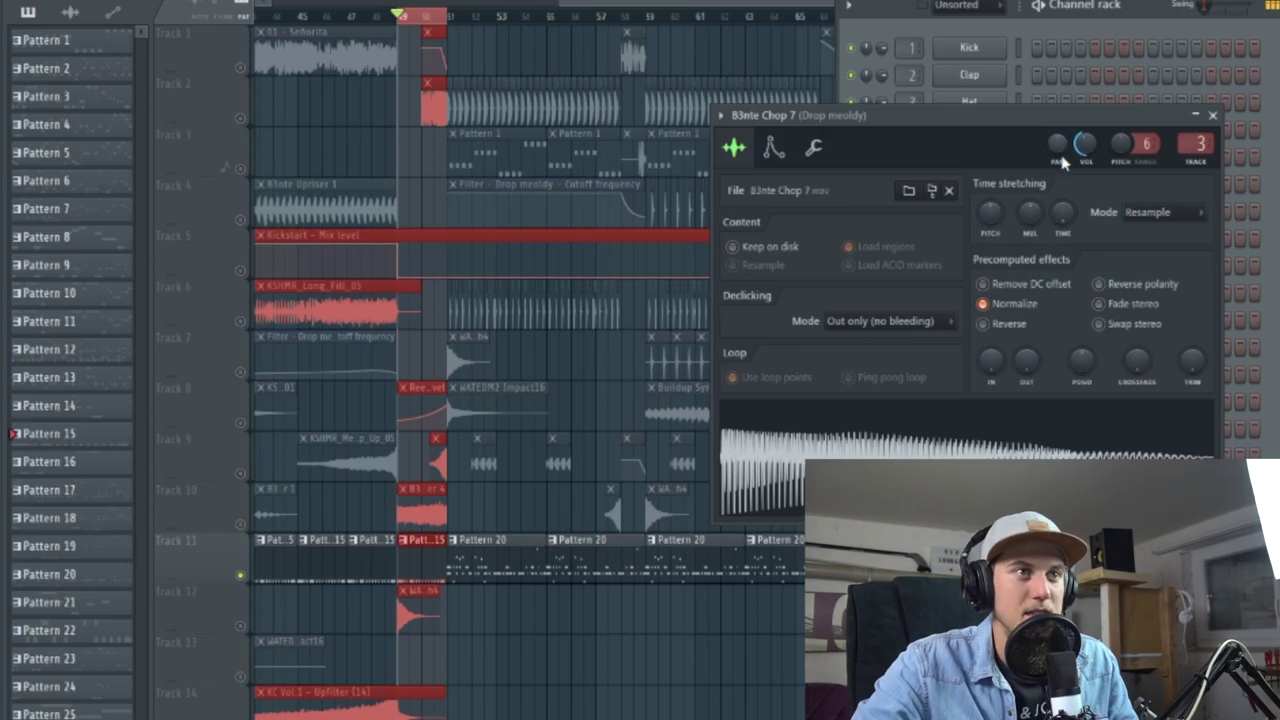
pyautogui.rightClick(1121, 149)
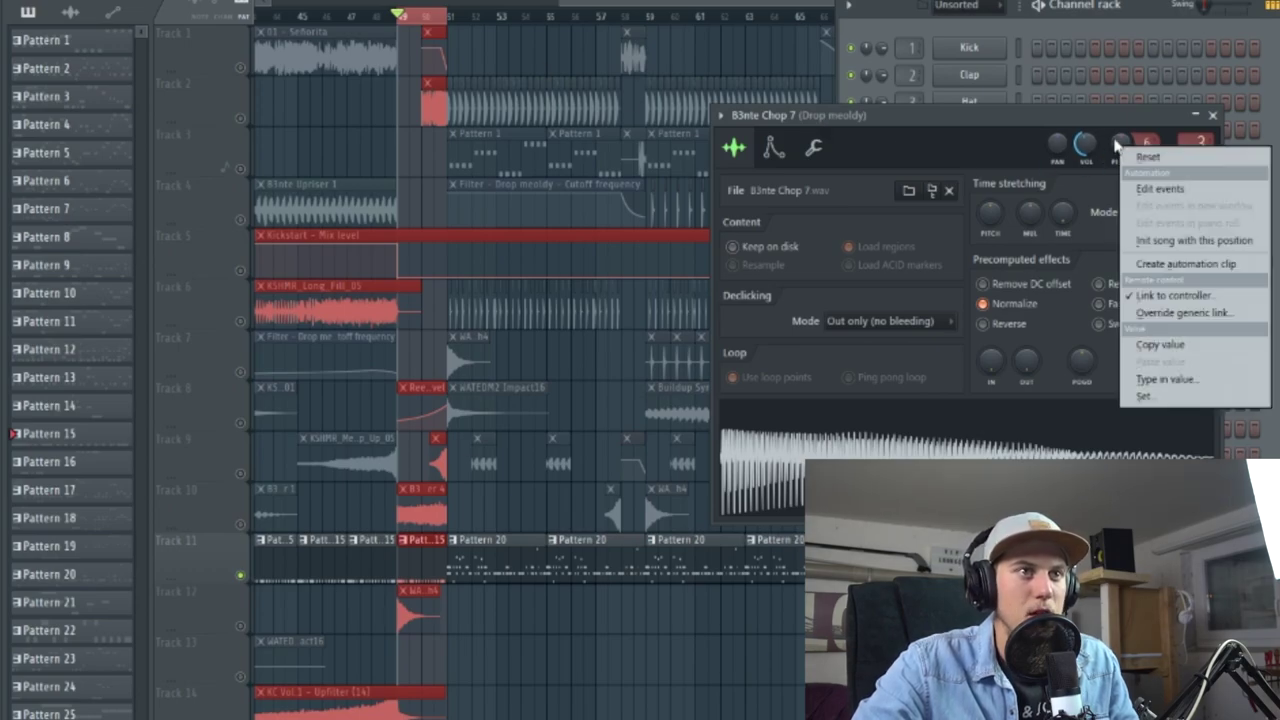
pyautogui.click(1185, 263)
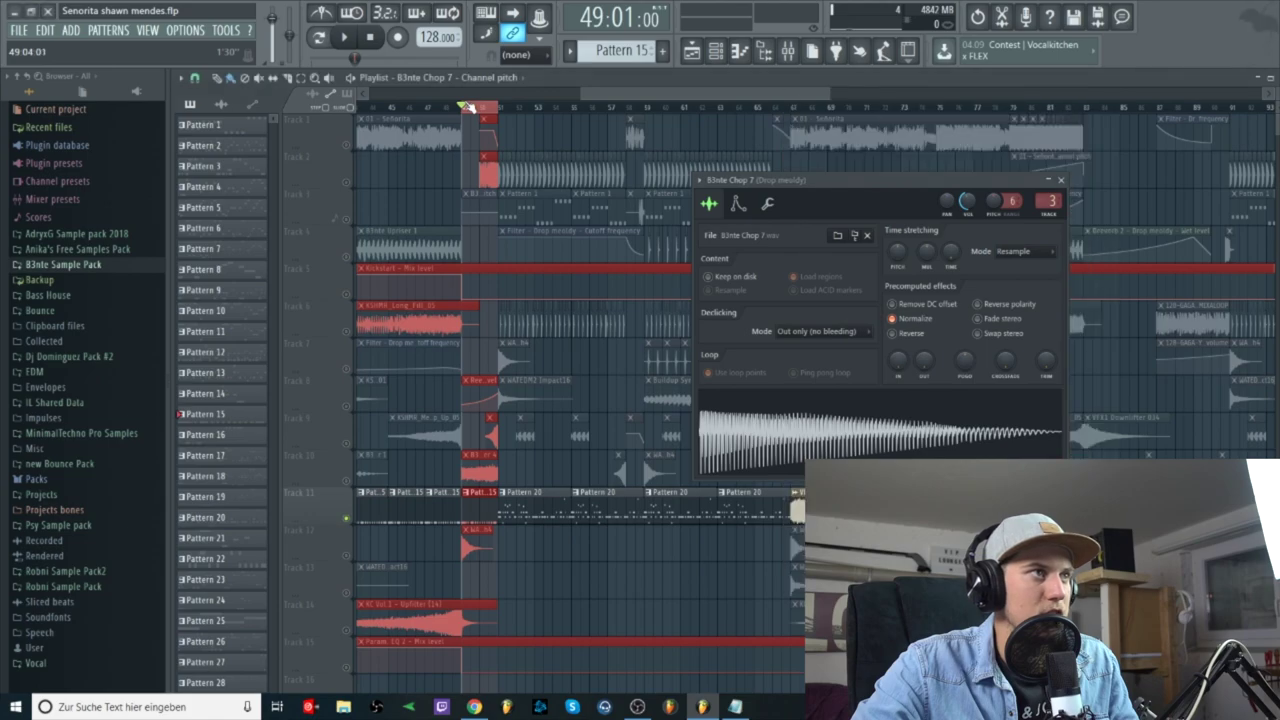
pyautogui.click(347, 220)
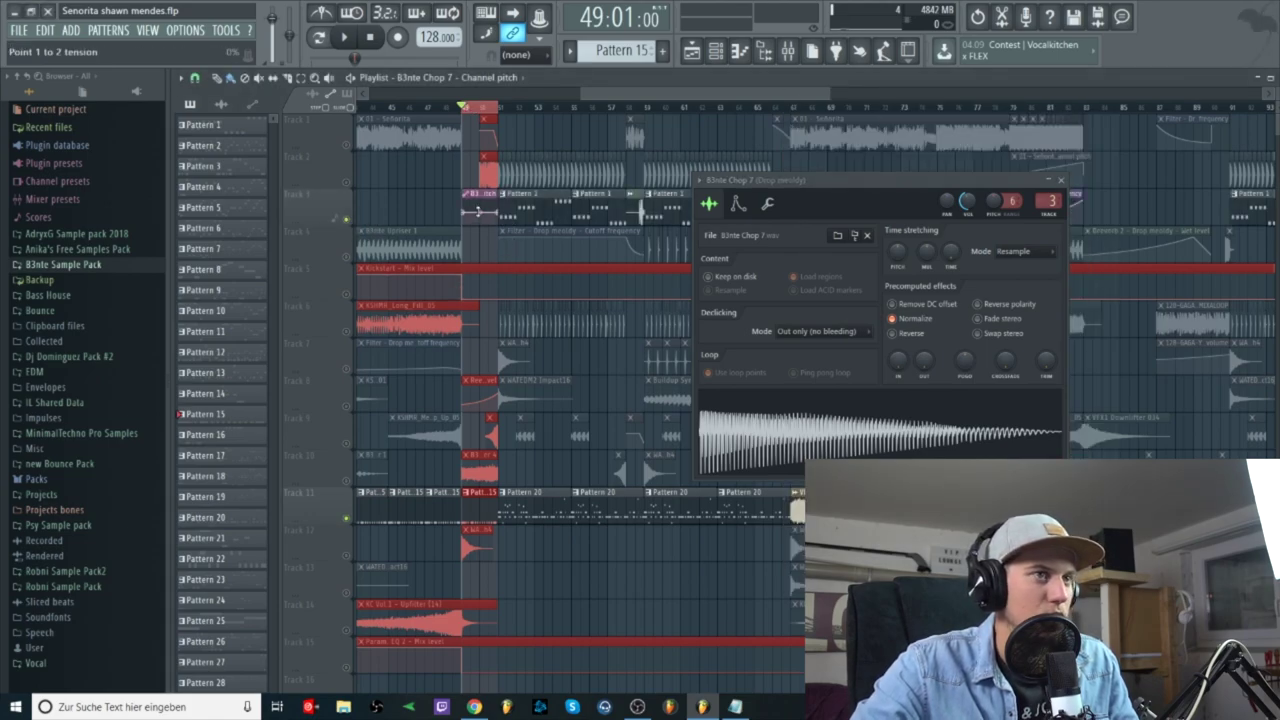
pyautogui.press('space')
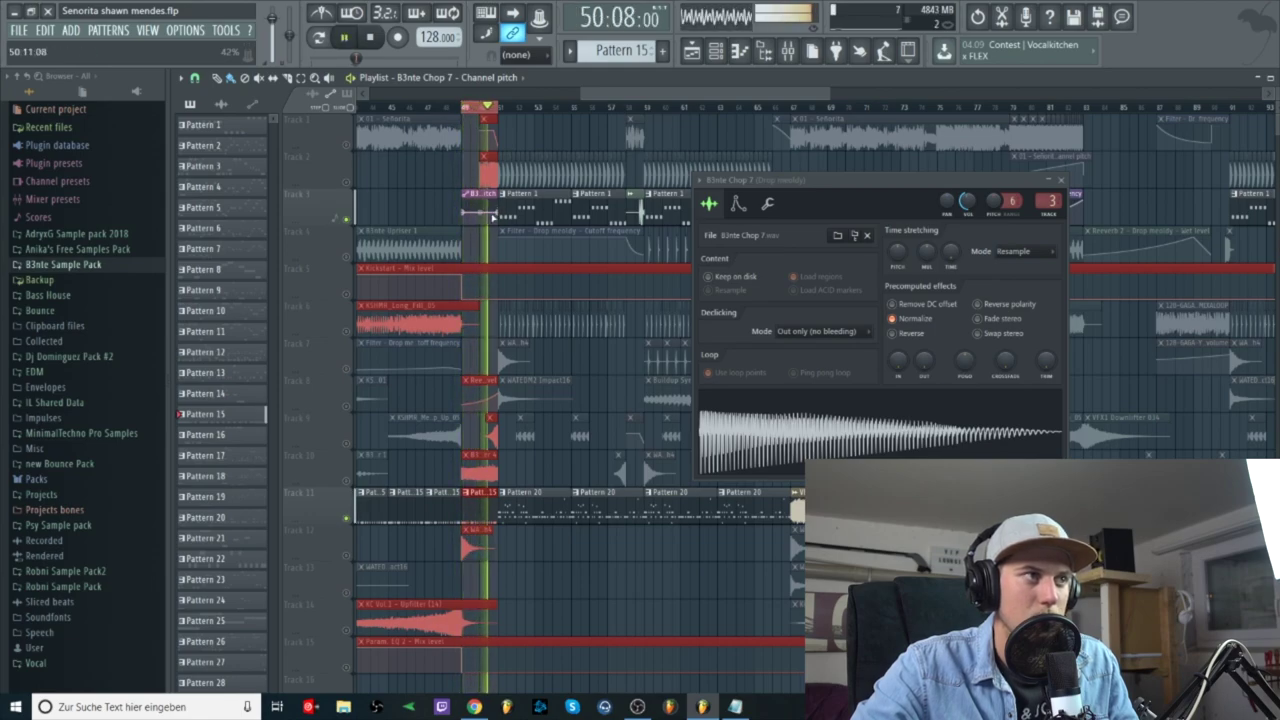
pyautogui.press('space')
# Raise the channel pitch automation's end point at 51:01:00 to near its maximum, and play the rising section
pyautogui.scroll(3, 452, 214)
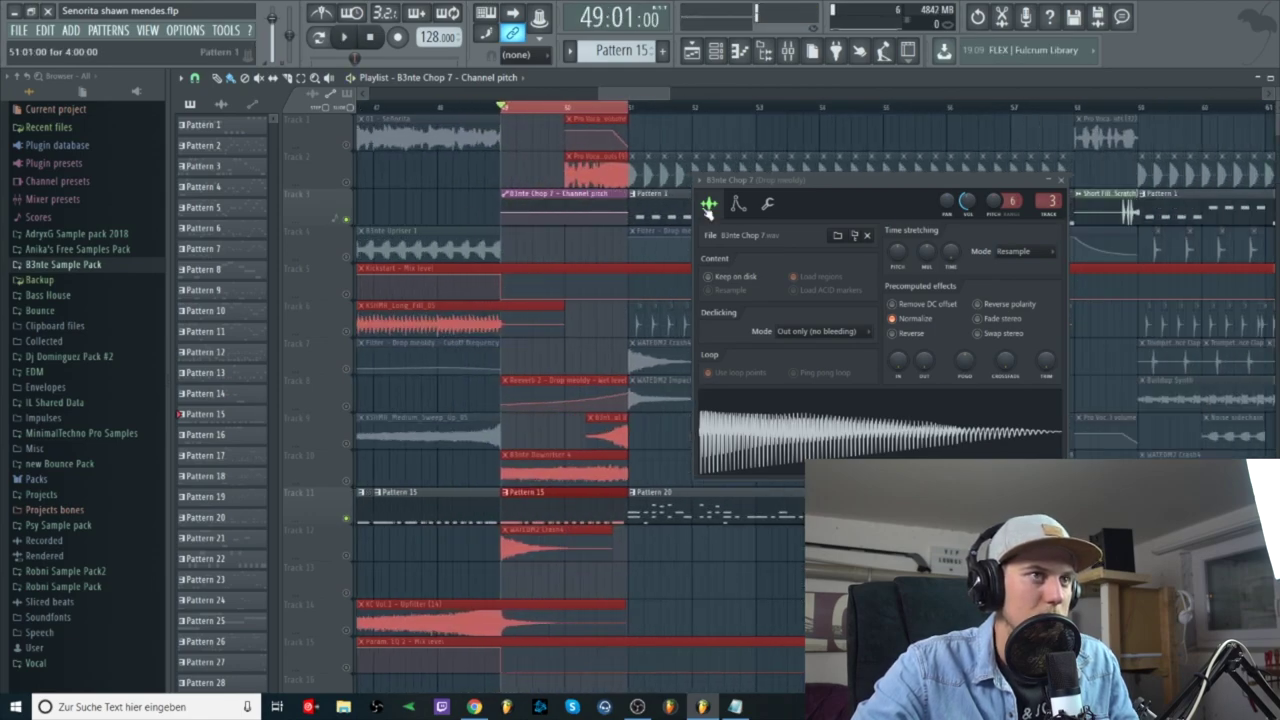
pyautogui.moveTo(858, 188); pyautogui.dragTo(993, 185)
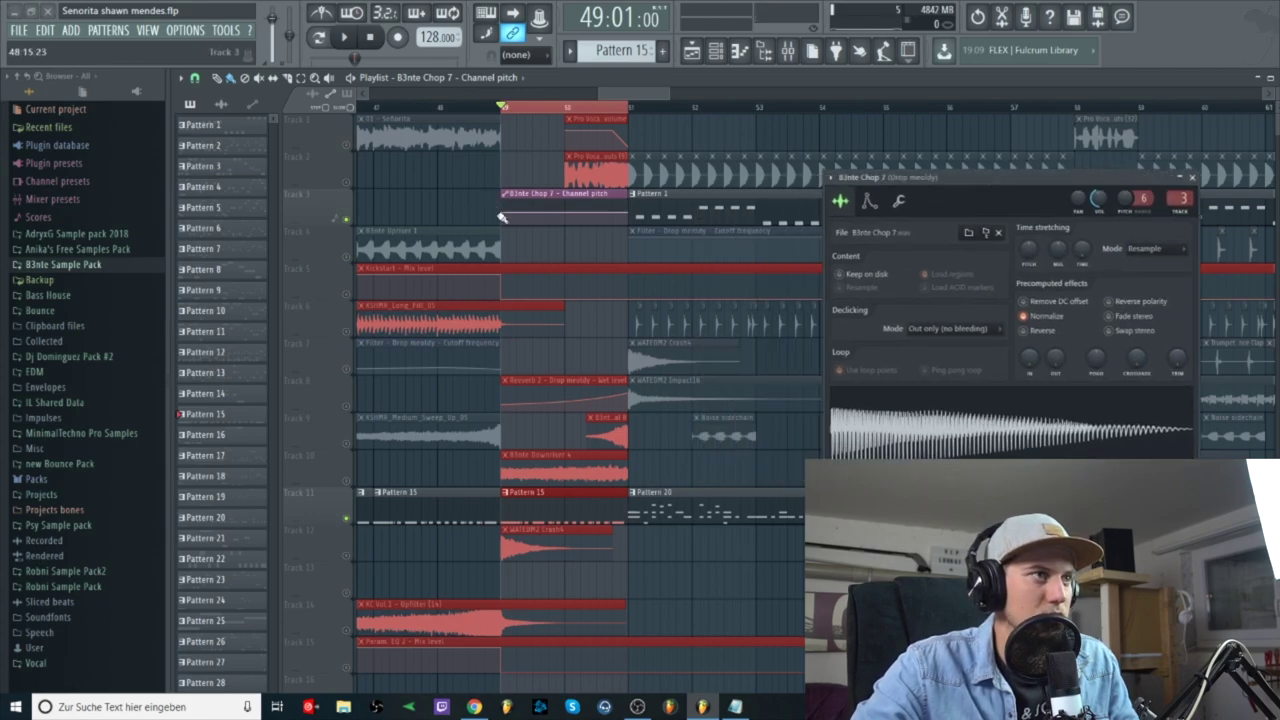
pyautogui.click(630, 215)
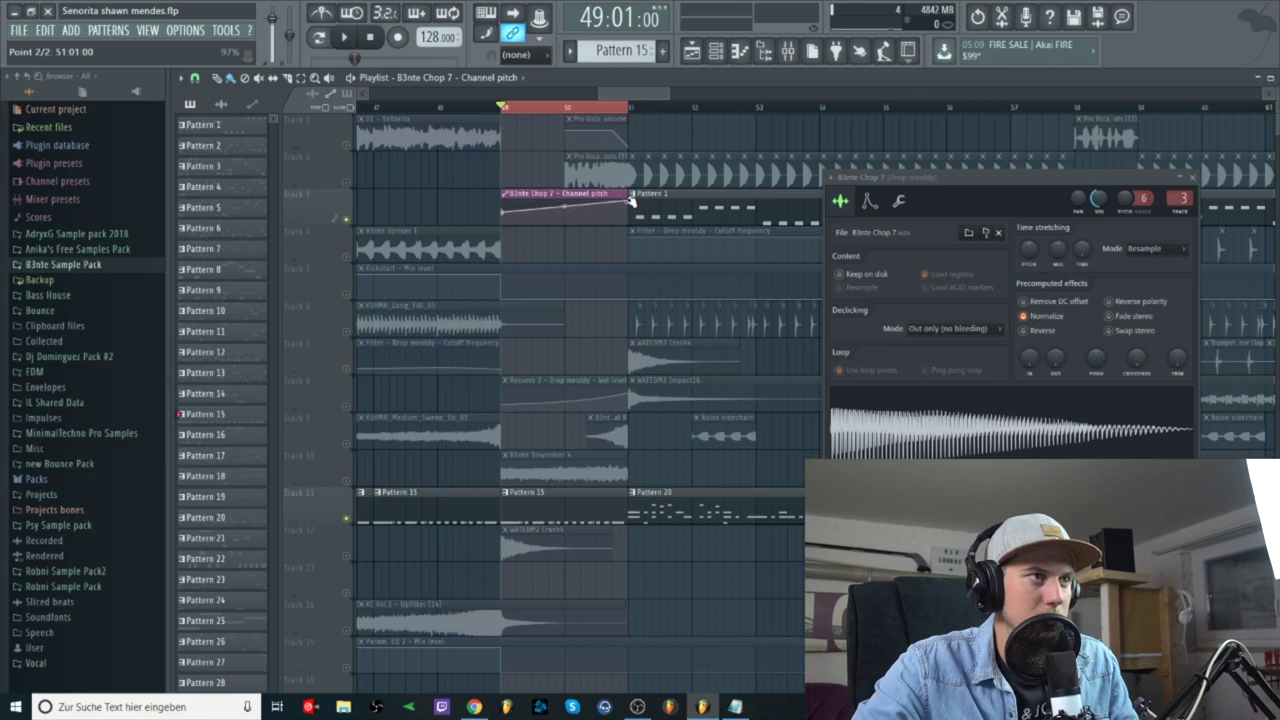
pyautogui.press('space')
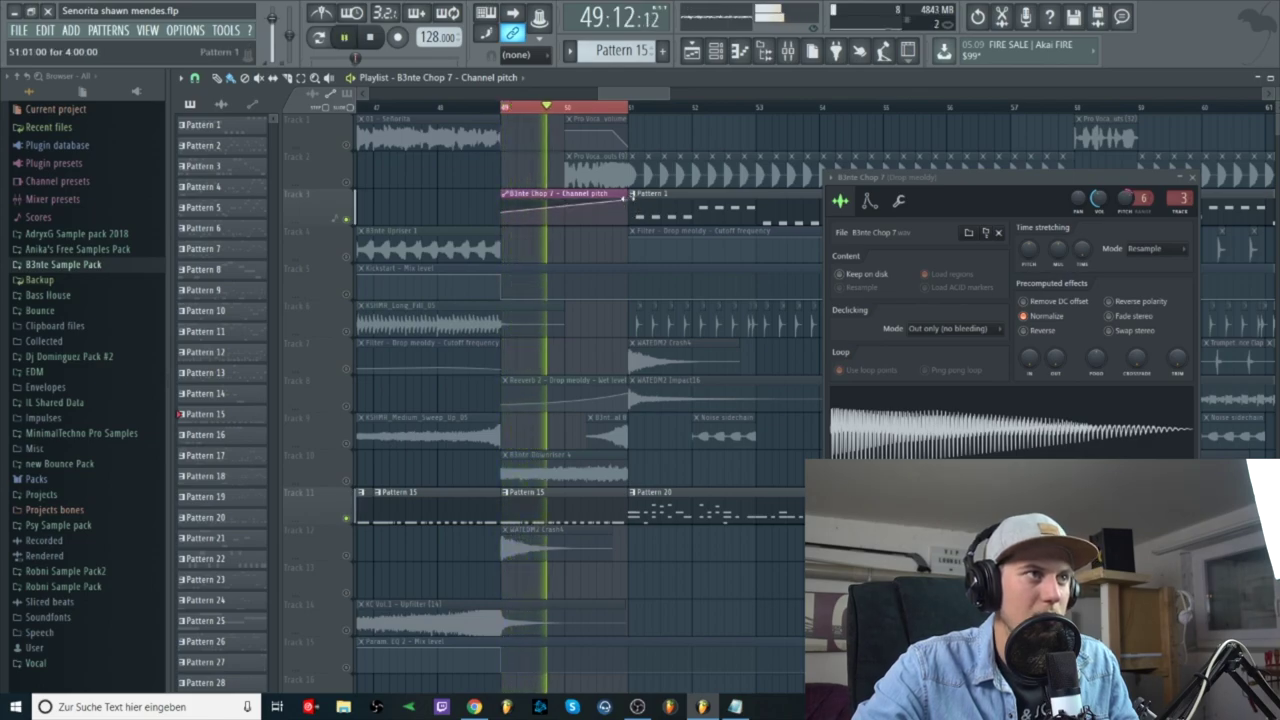
pyautogui.press('space')
# Set the B3nte Chop 7 pitch knob range to 12 semitones, and play the selected section
pyautogui.moveTo(1095, 220); pyautogui.dragTo(852, 200)
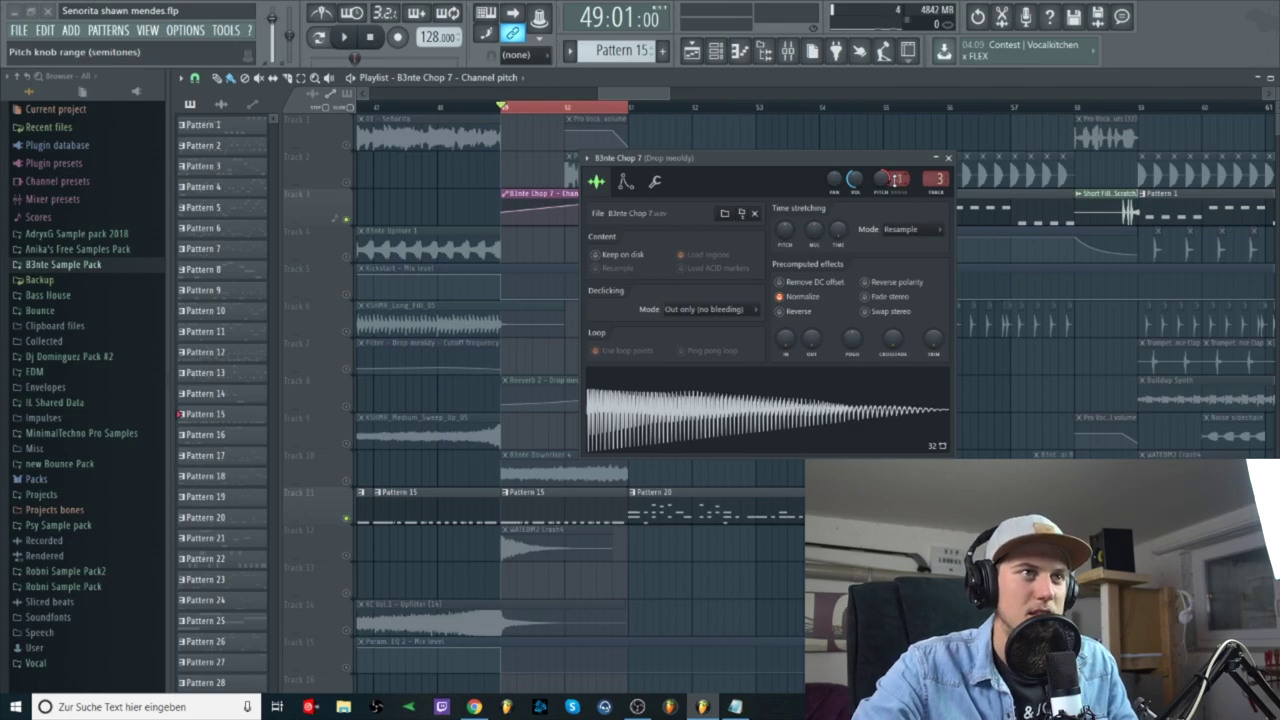
pyautogui.moveTo(890, 157); pyautogui.dragTo(1018, 153)
pyautogui.press('space')
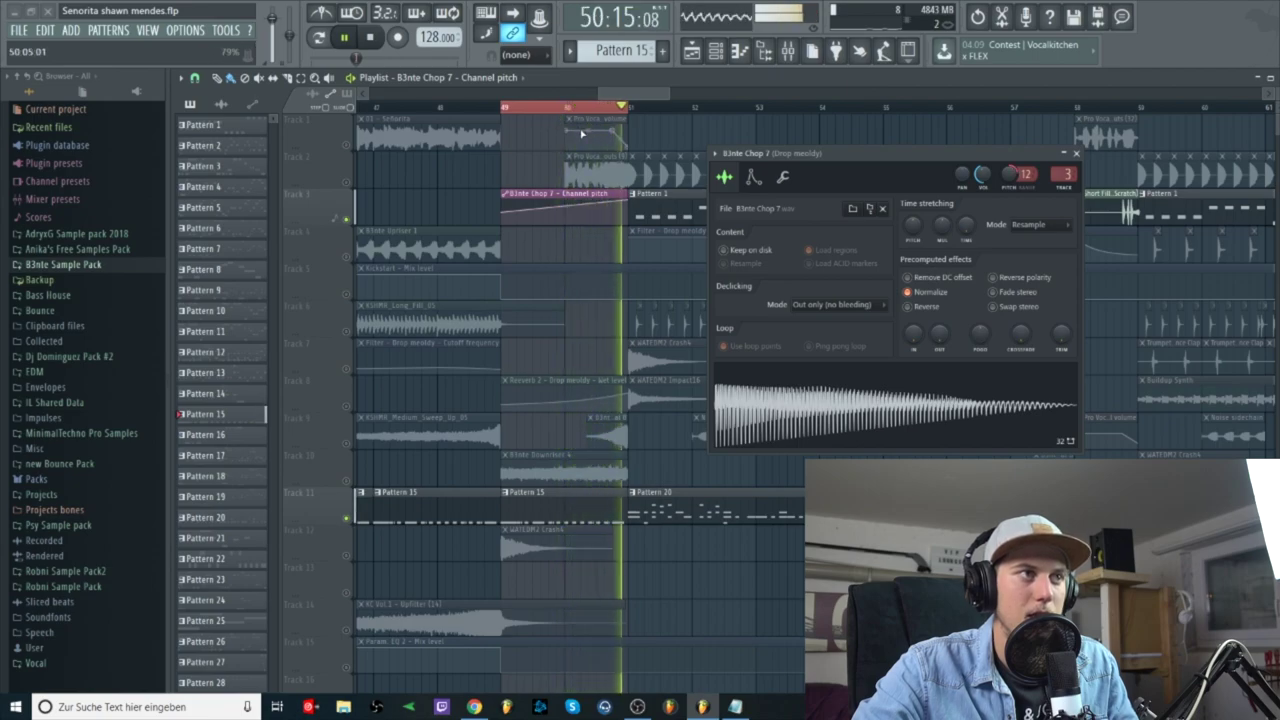
pyautogui.press('space')
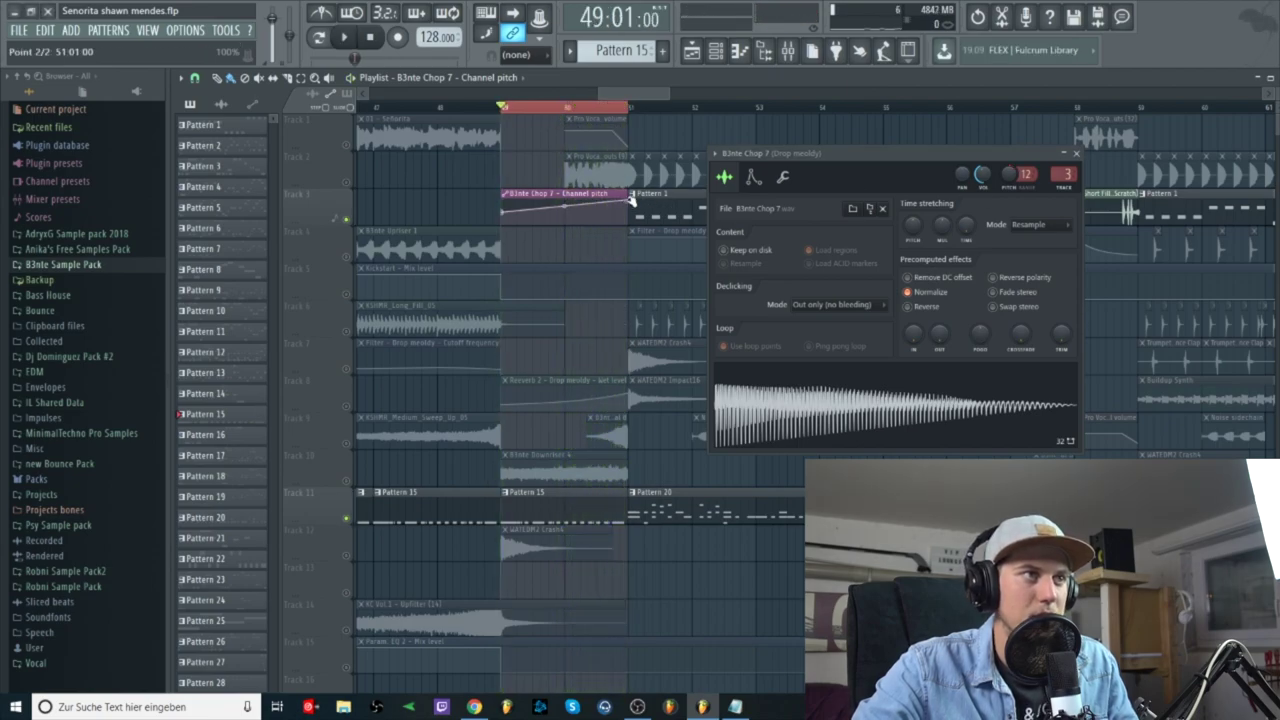
# Lower the pitch automation's end point at 51:01:00 to the bottom of the clip, play it, and close the sample settings
pyautogui.moveTo(630, 200); pyautogui.dragTo(630, 232)
pyautogui.press('space')
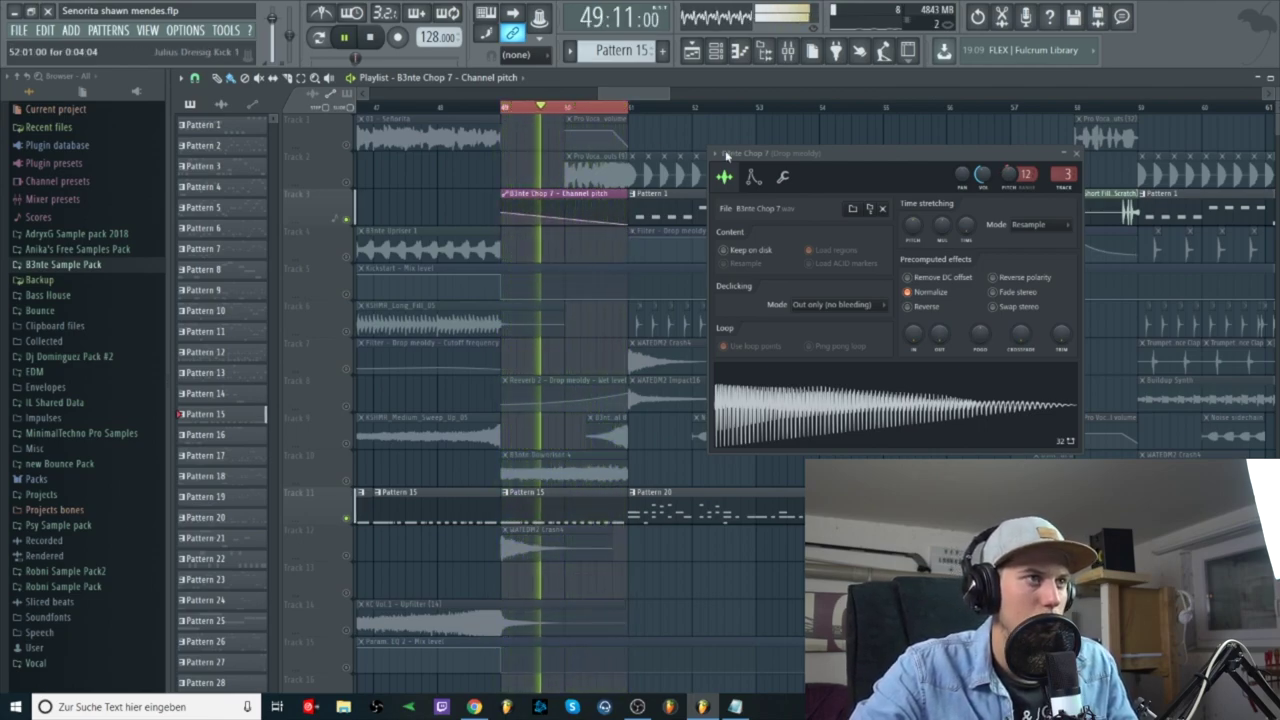
pyautogui.click(1077, 154)
pyautogui.press('space')
# Enable all playlist tracks again, and play the full arrangement from 48:01:00
pyautogui.click(347, 221)
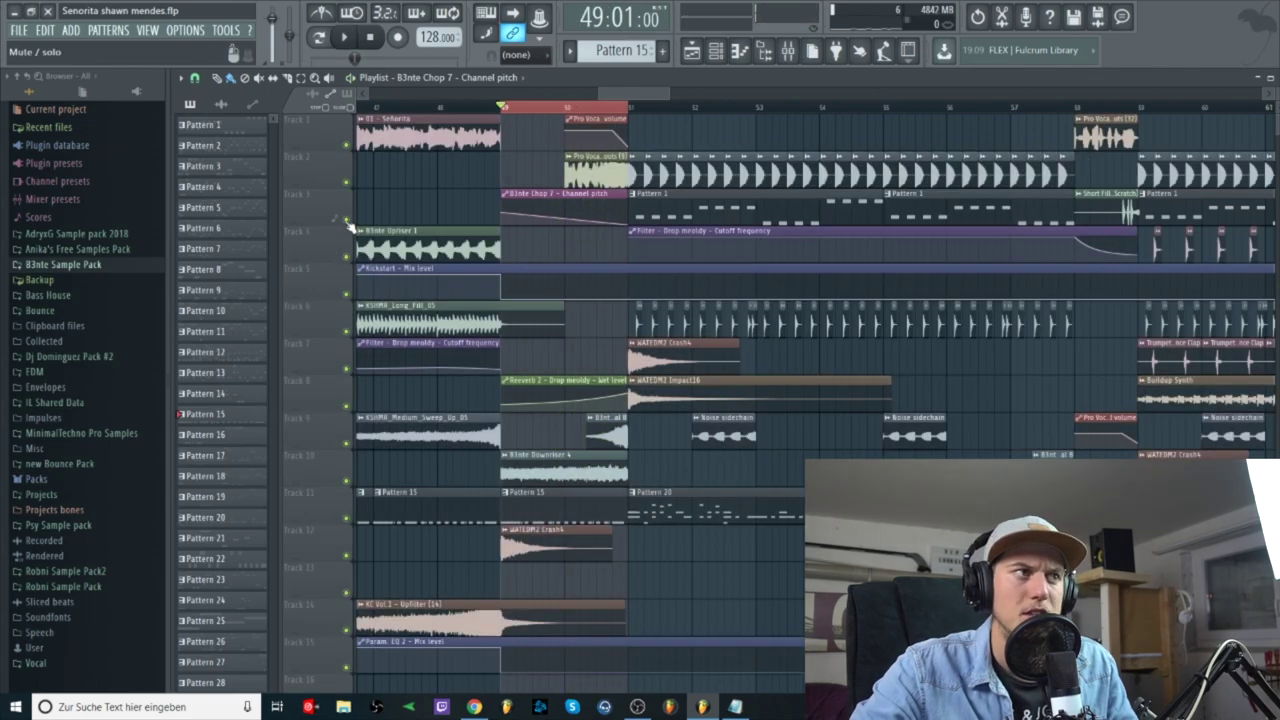
pyautogui.click(438, 107)
pyautogui.press('space')
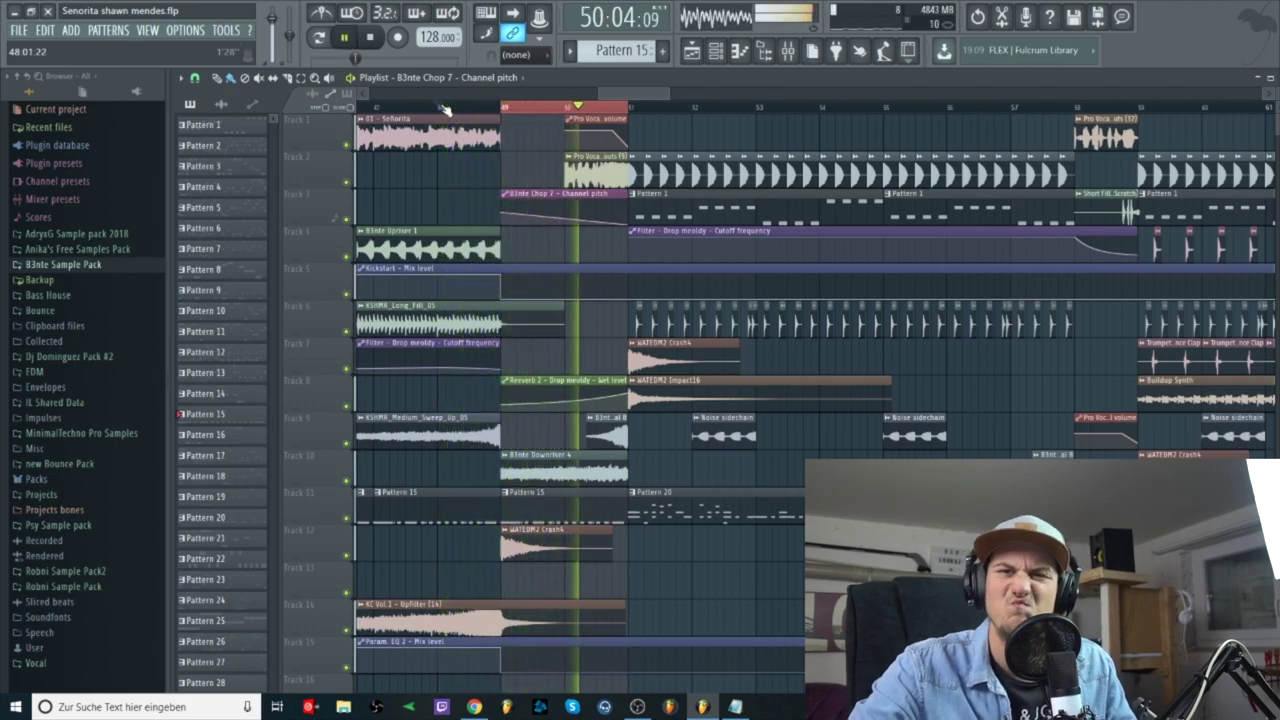
pyautogui.press('space')
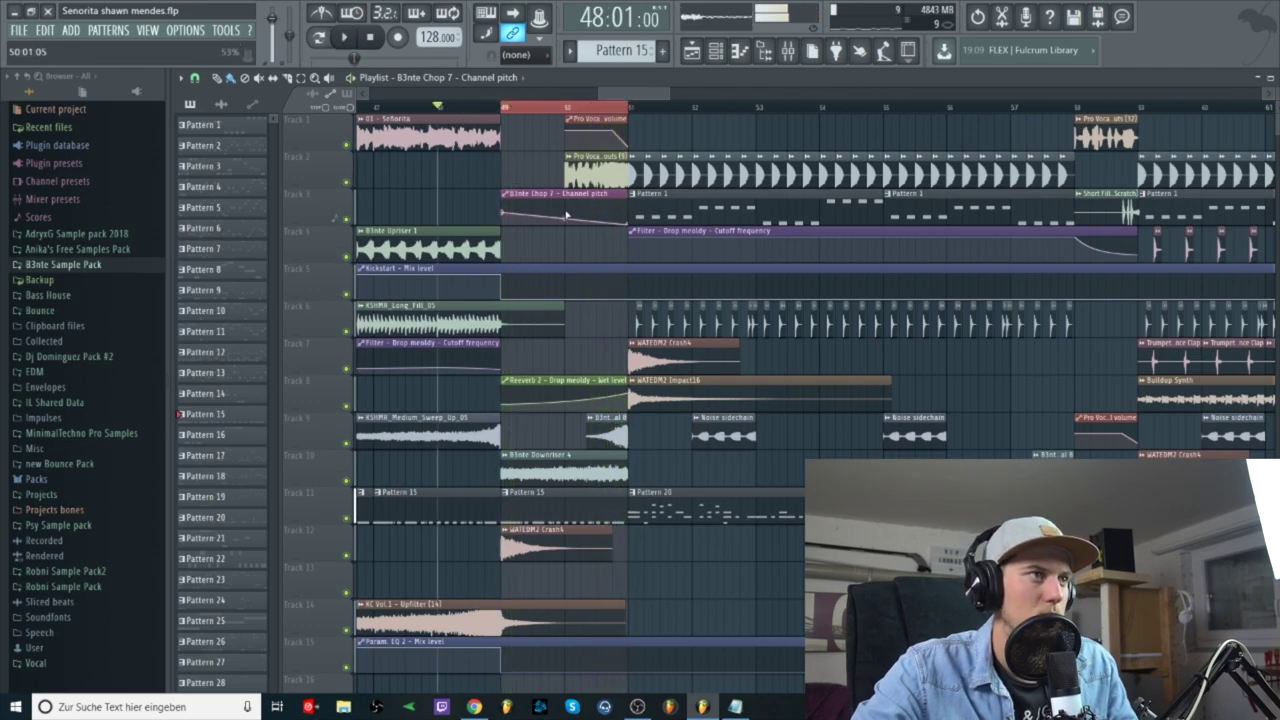
# Add a pitch automation point at 50:01:00 with the first point's copied 50% value, and play the transition briefly
pyautogui.rightClick(567, 209)
pyautogui.press('Escape')
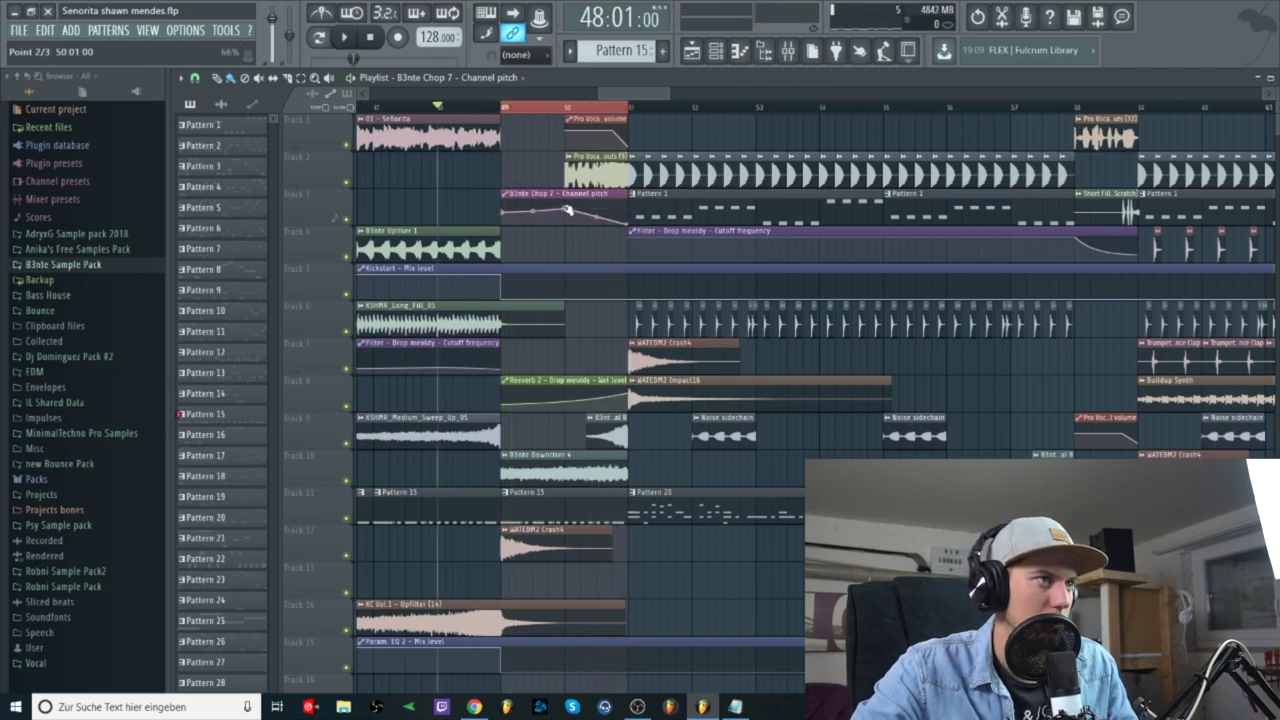
pyautogui.rightClick(506, 215)
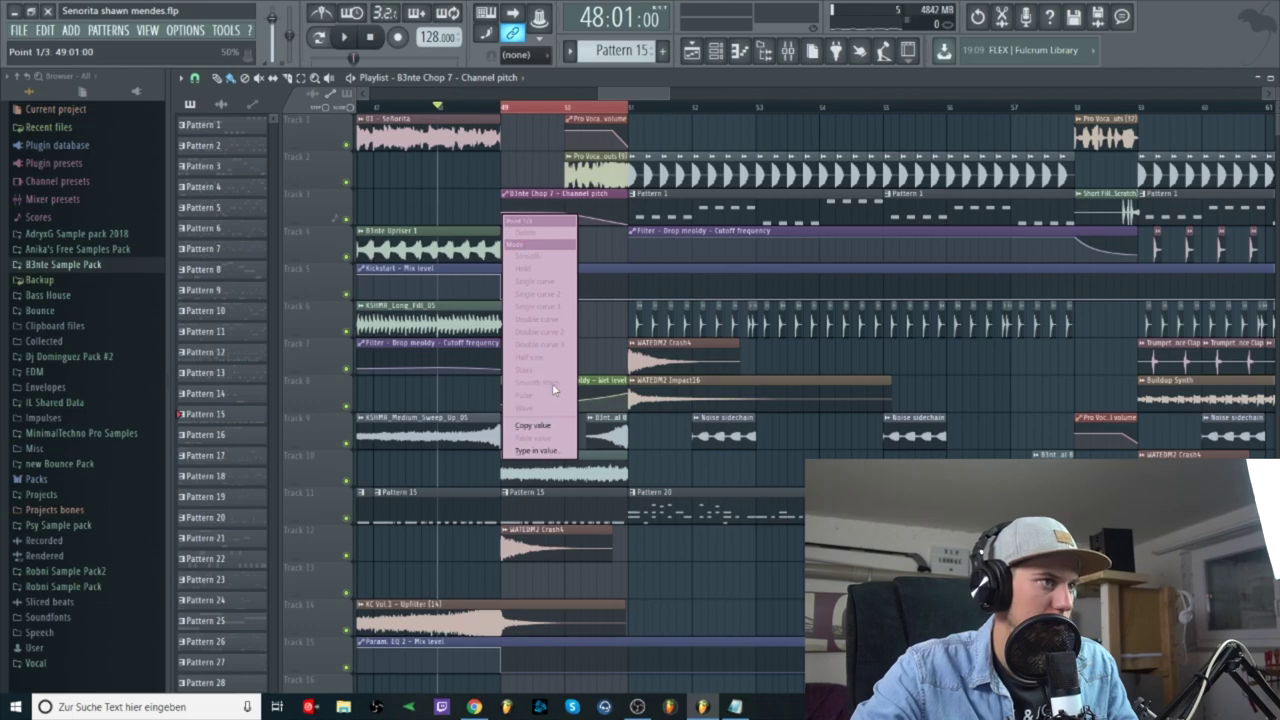
pyautogui.click(548, 426)
pyautogui.rightClick(567, 216)
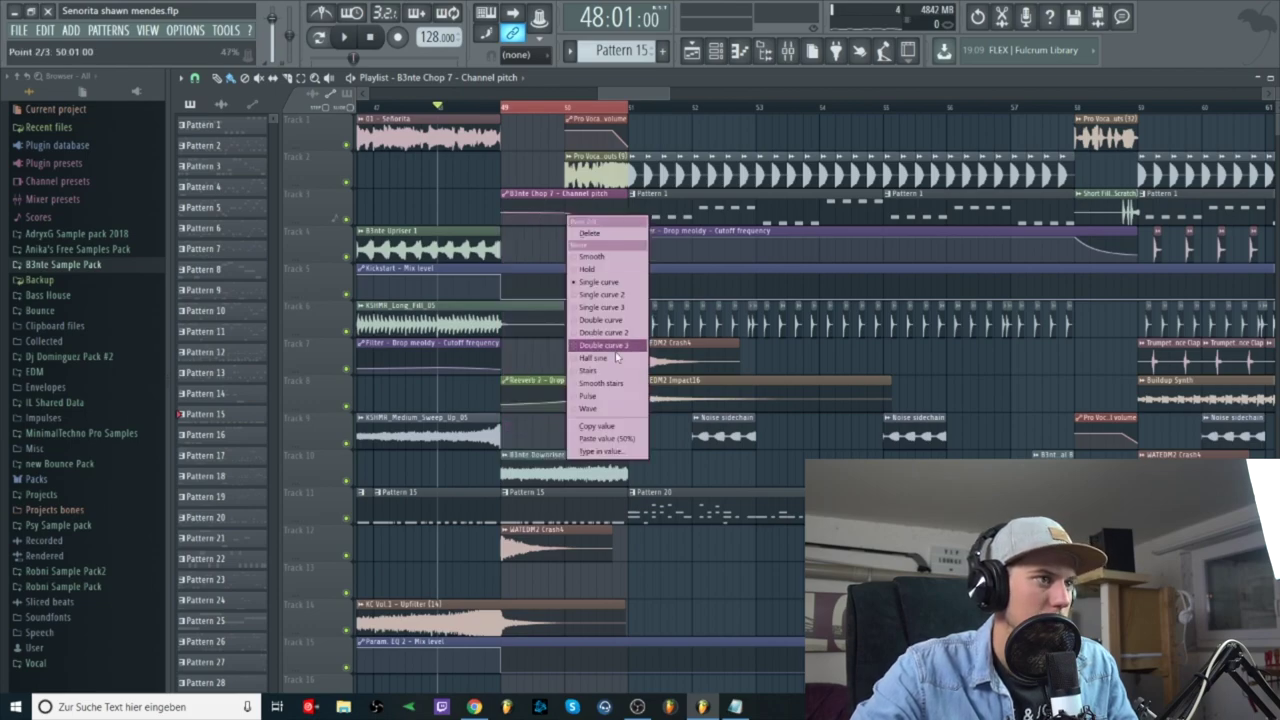
pyautogui.click(608, 237)
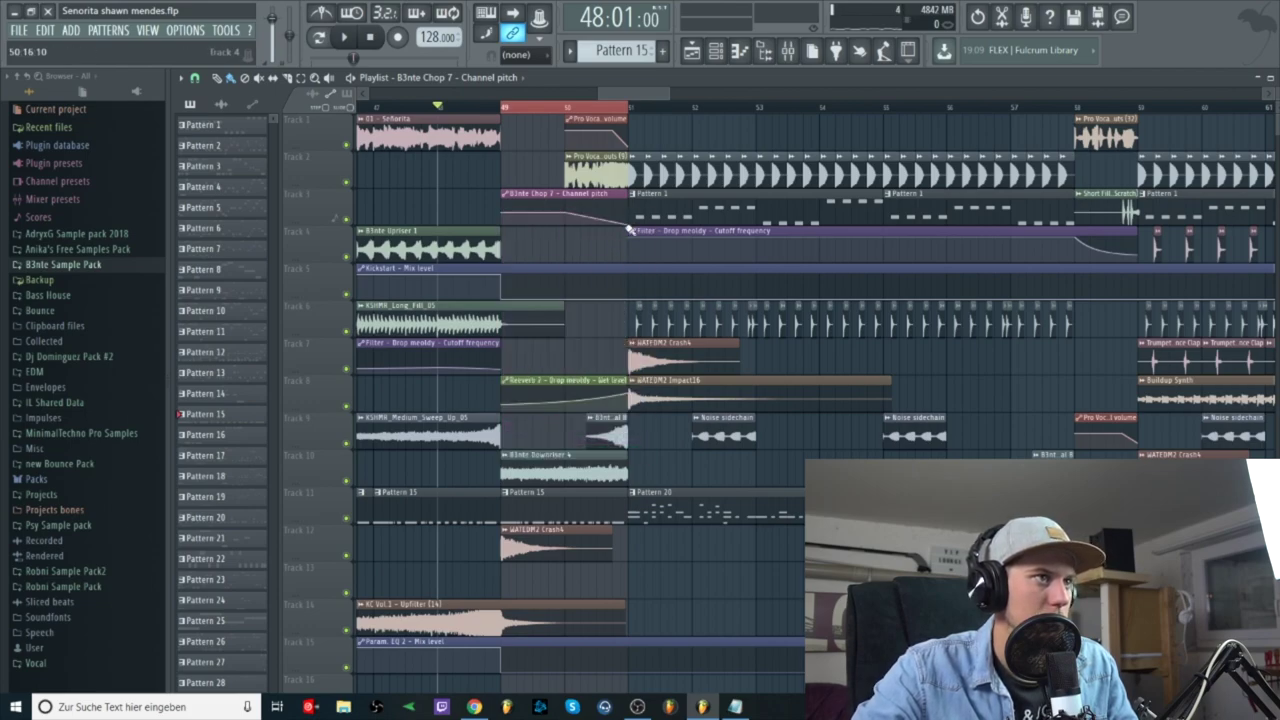
pyautogui.press('space')
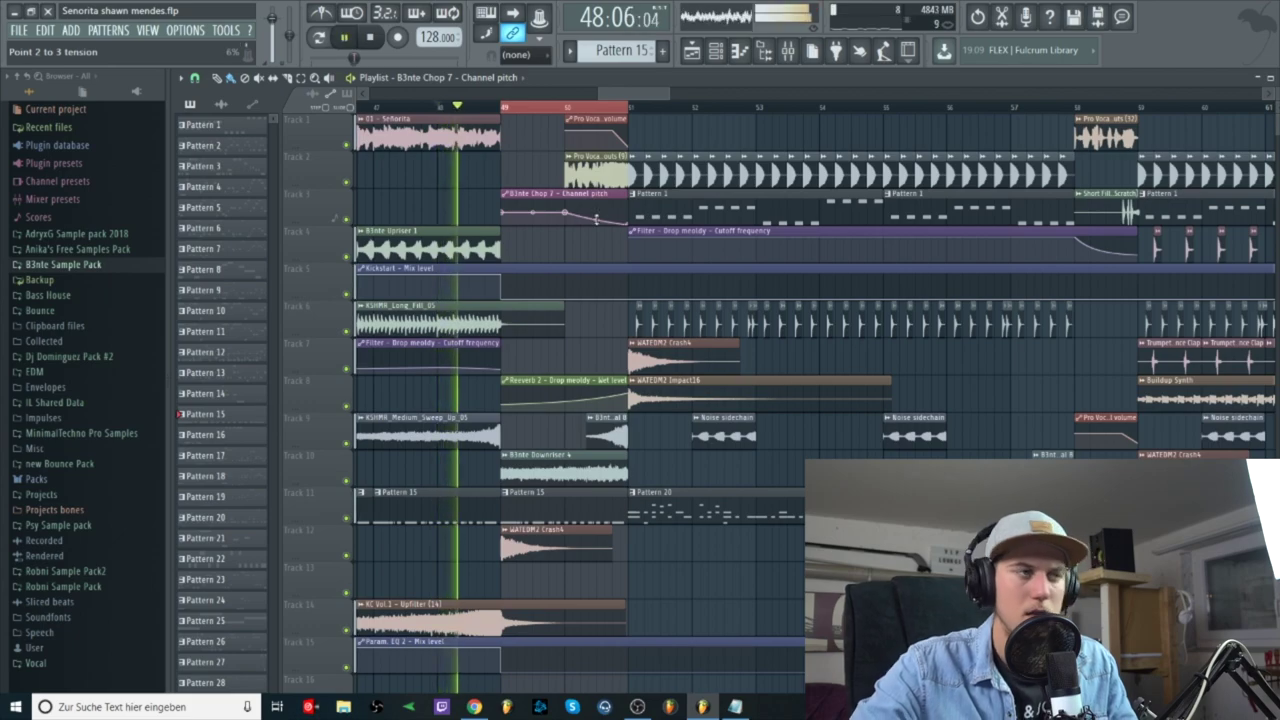
pyautogui.press('space')
# Clear the time selection, and play the full arrangement from 48:05:00 through the pitch drop
pyautogui.doubleClick(504, 110)
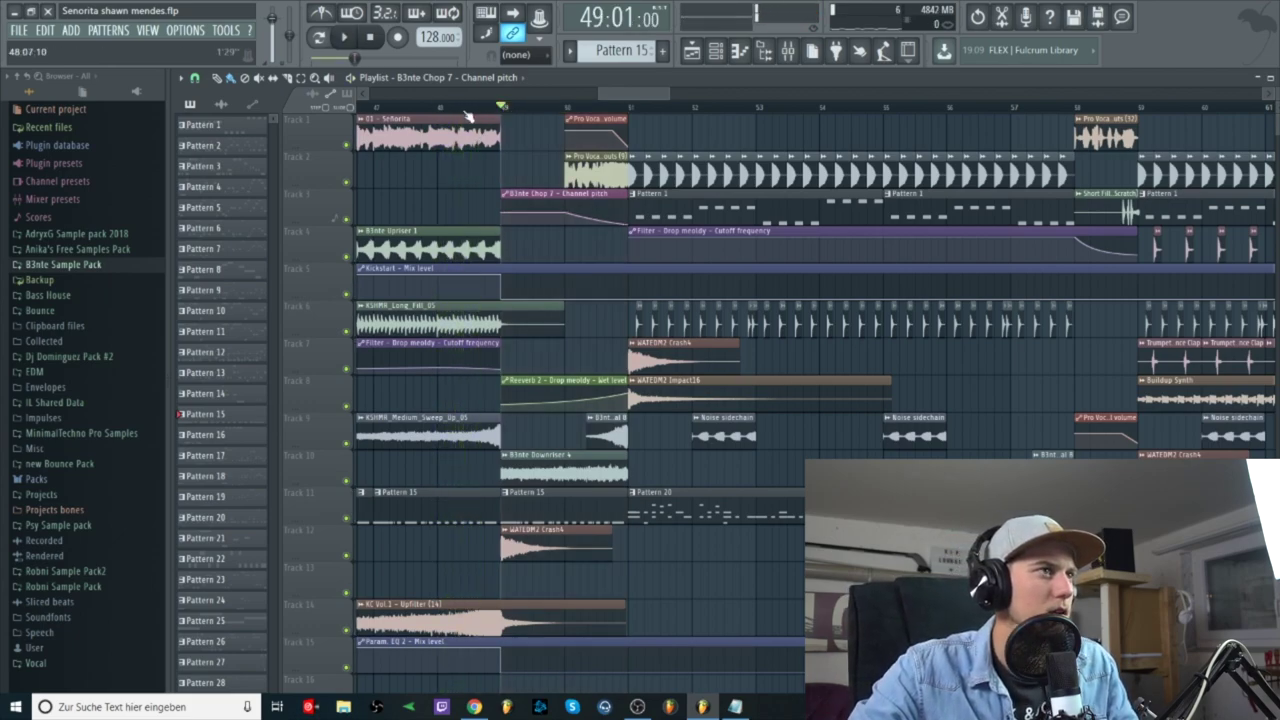
pyautogui.click(453, 109)
pyautogui.press('space')
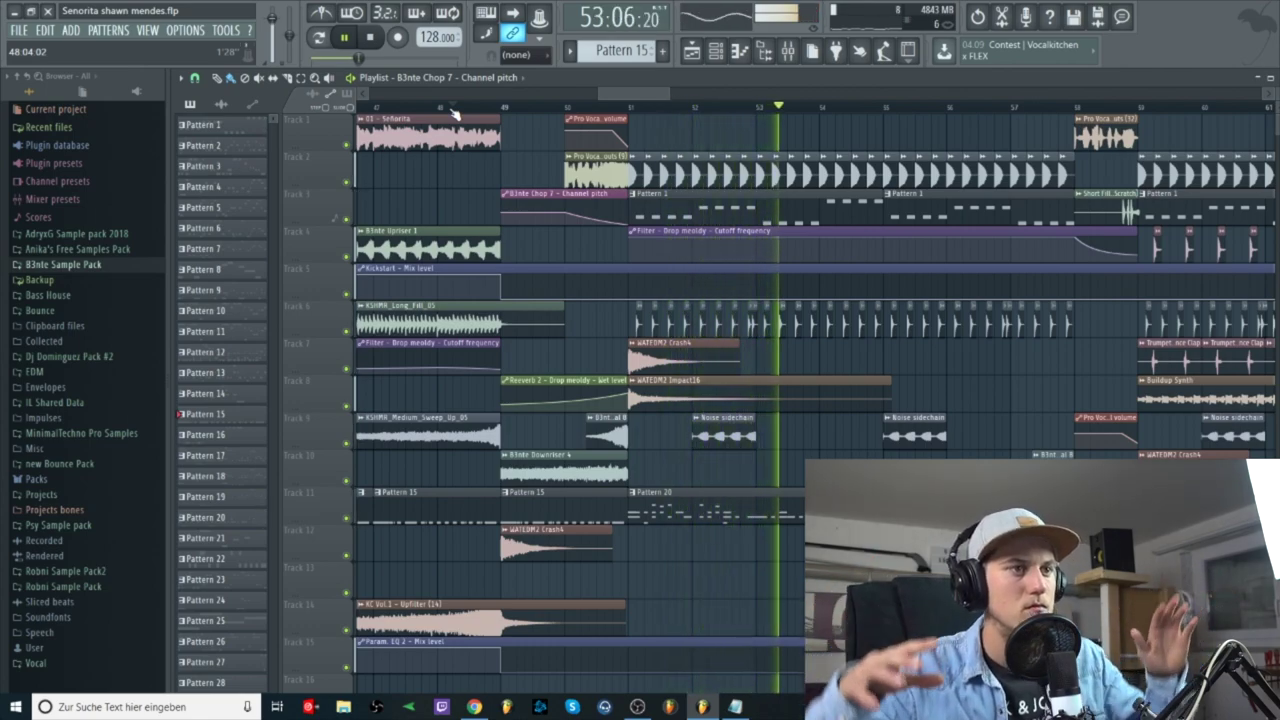
pyautogui.click(461, 108)
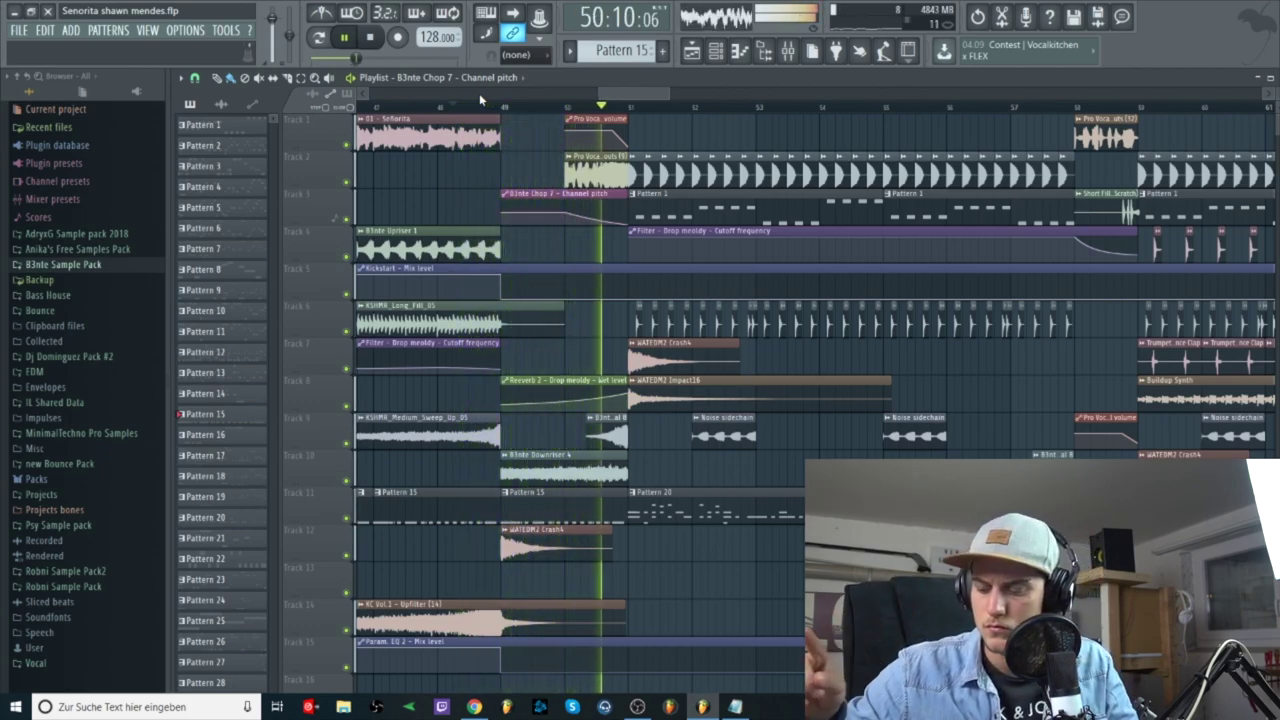
pyautogui.press('space')
# View the complete channel list, and return the playback position to 49:01:00
pyautogui.click(715, 52)
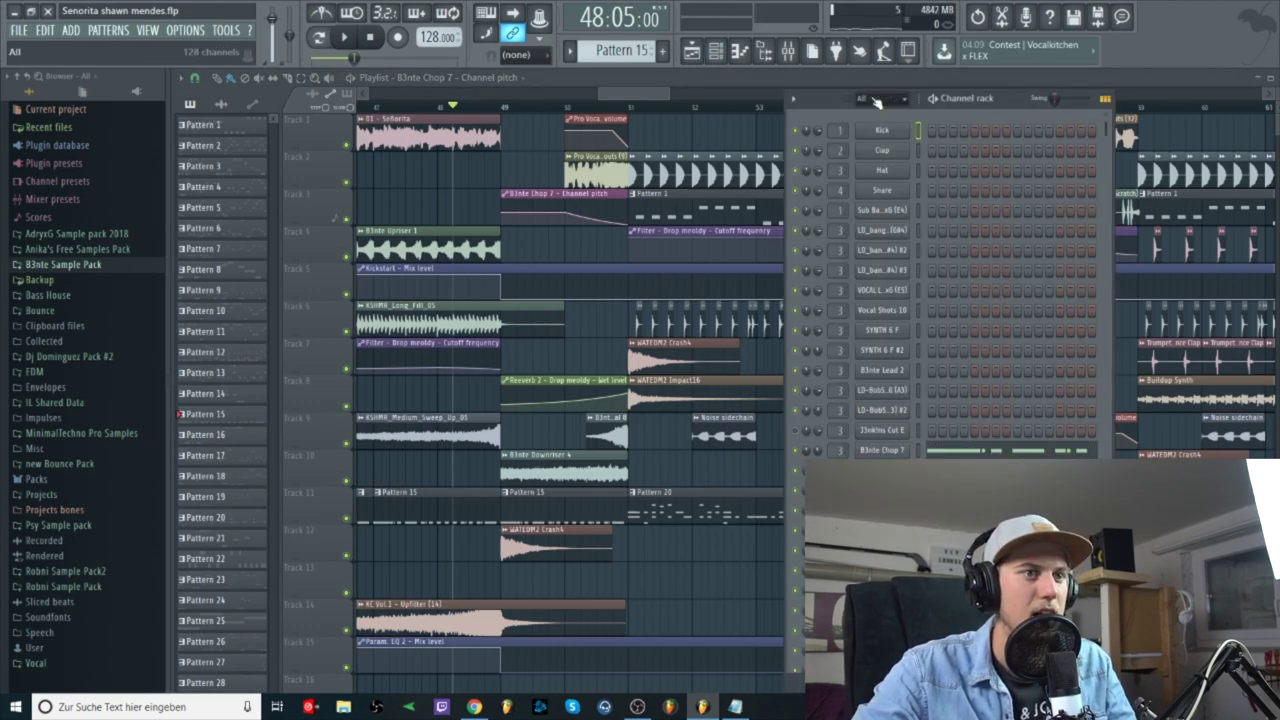
pyautogui.click(502, 107)
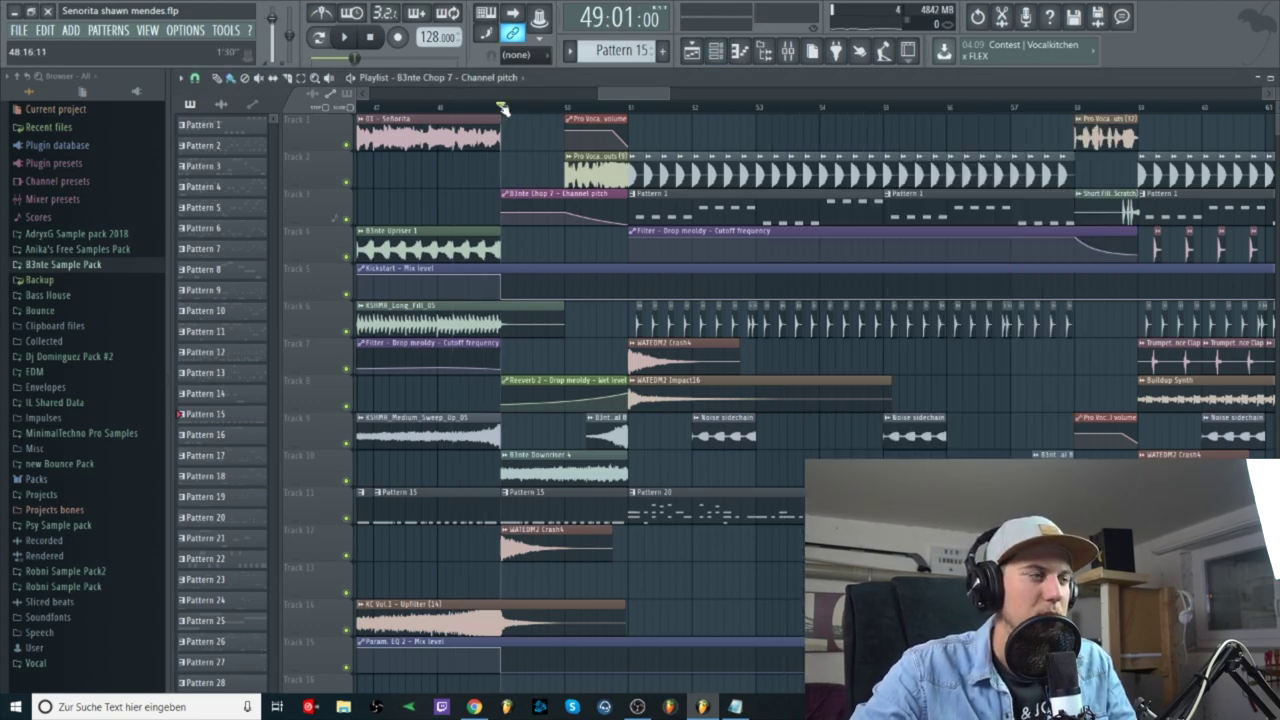